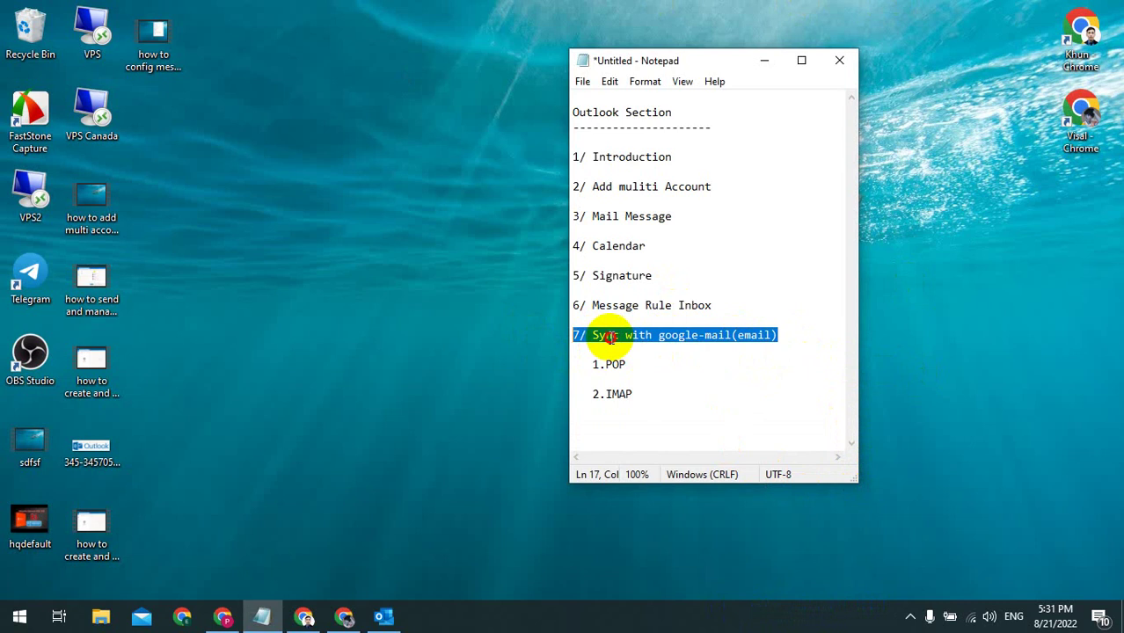
left_click(607, 336)
left_click_drag(619, 337, 590, 335)
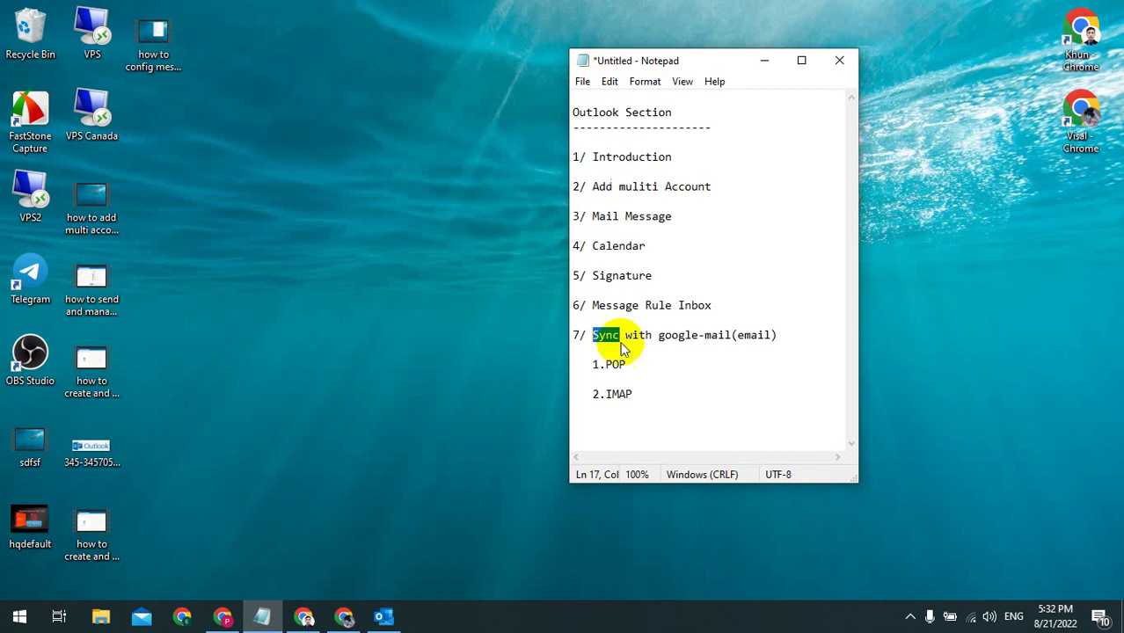
left_click(383, 616)
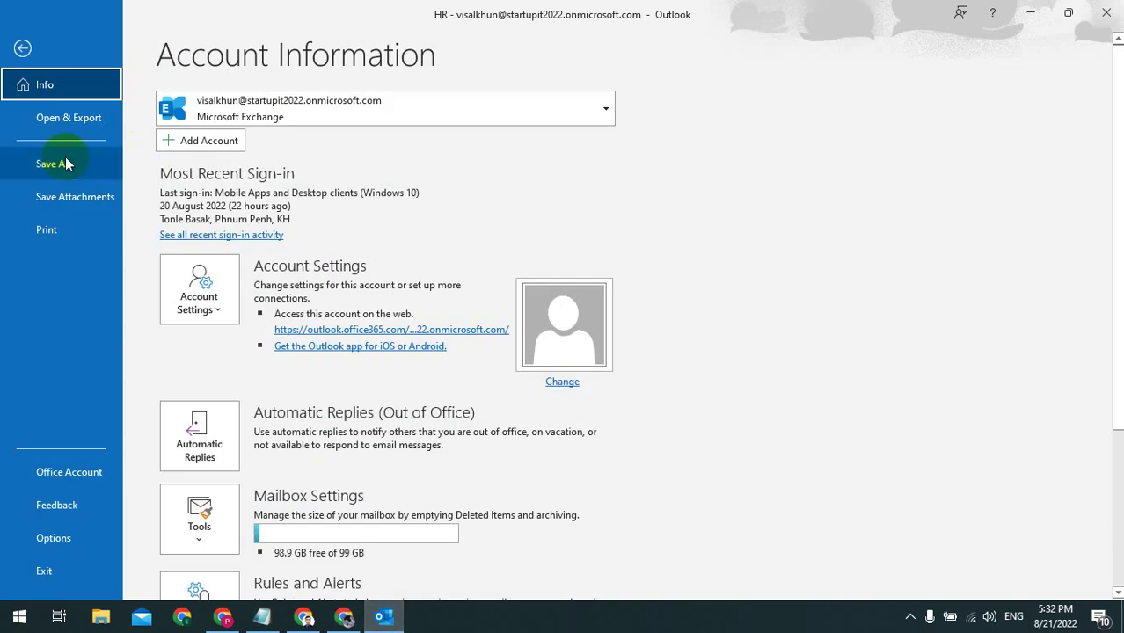
left_click(23, 48)
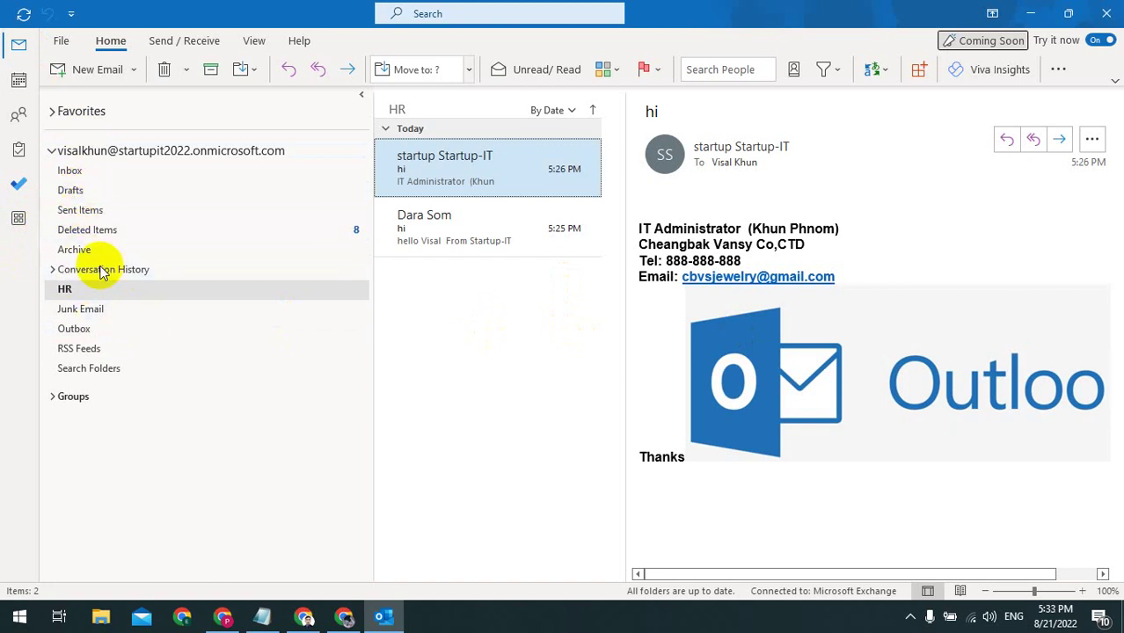
left_click(1041, 16)
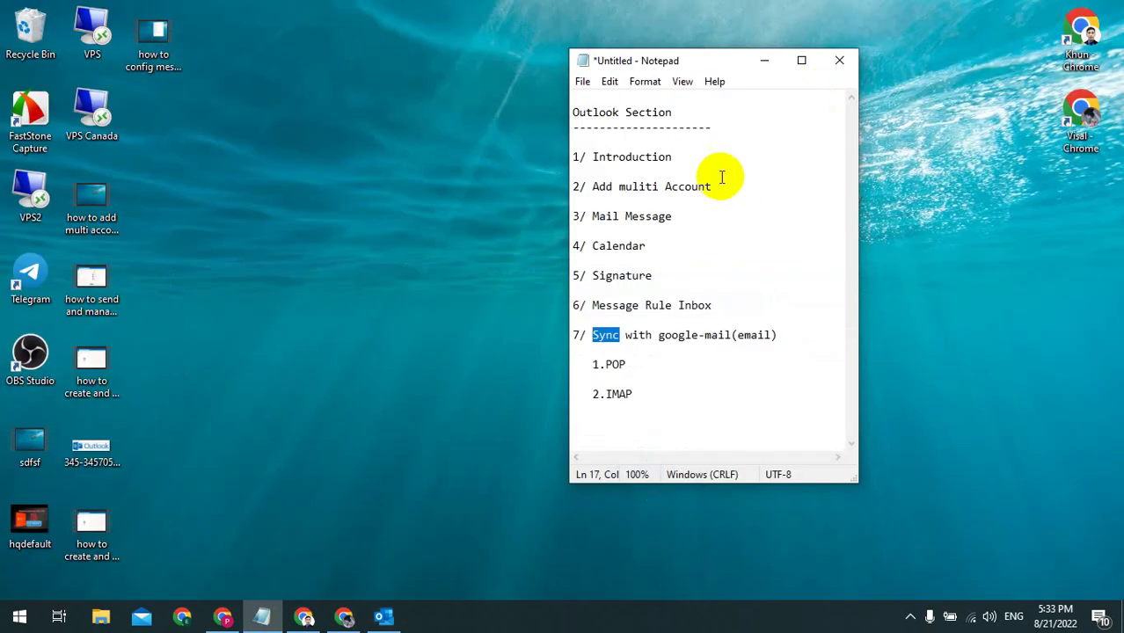
left_click(666, 352)
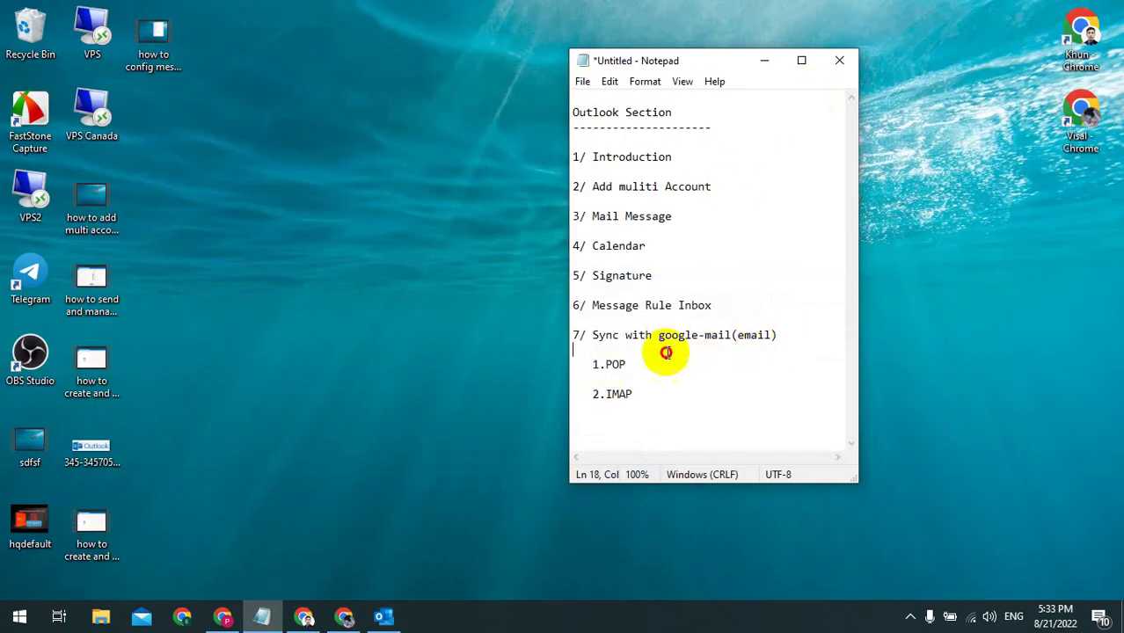
left_click(596, 335)
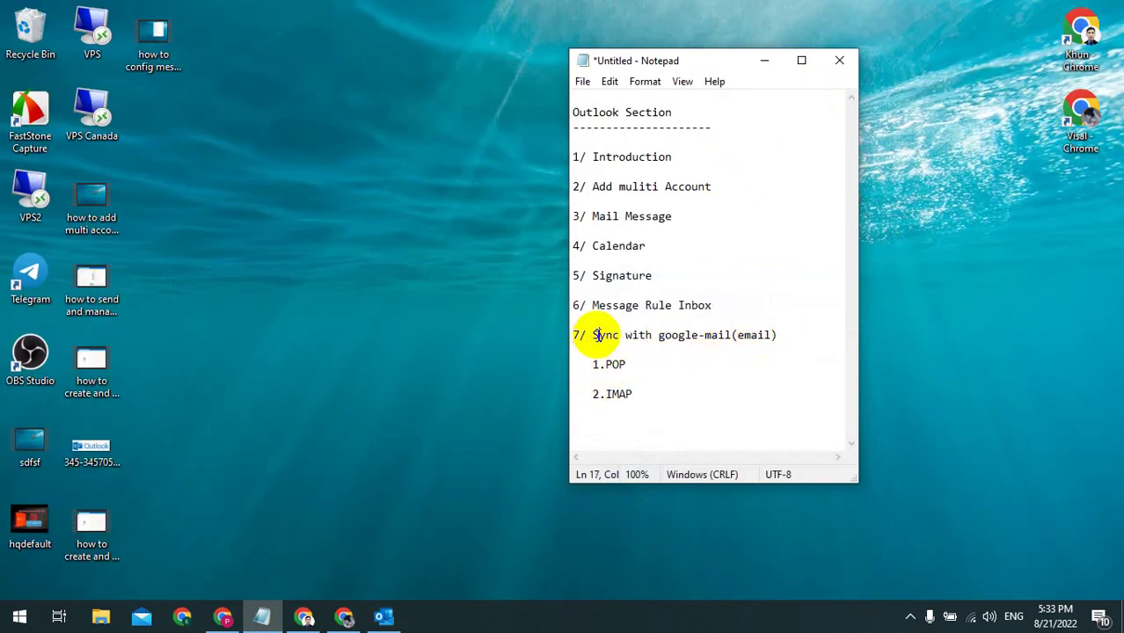
left_click_drag(634, 364, 593, 394)
left_click(630, 395)
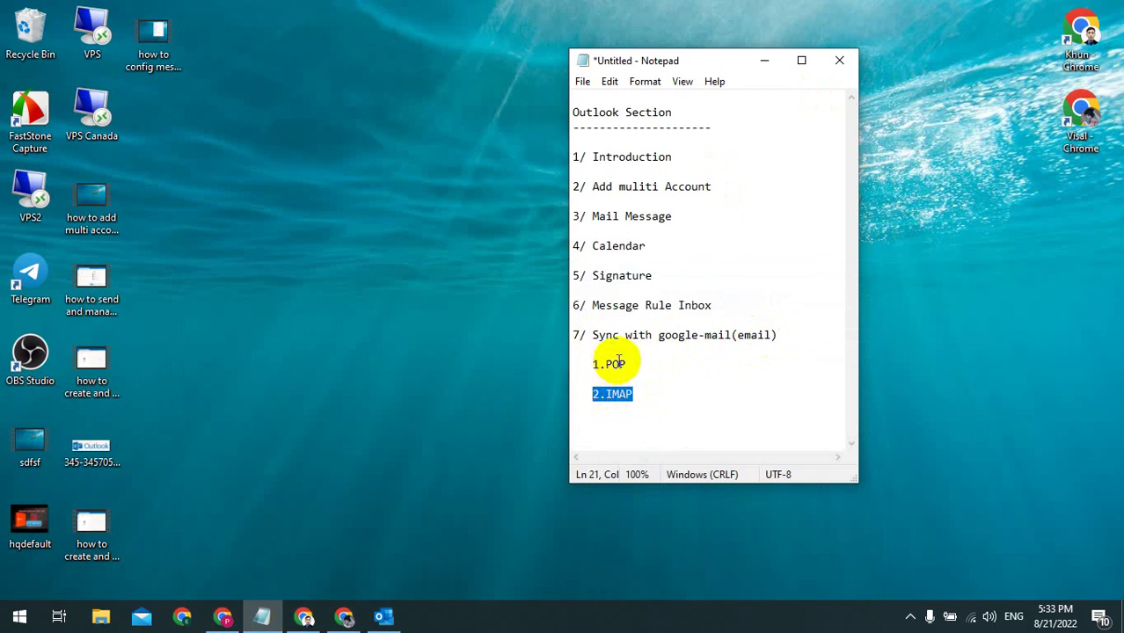
left_click_drag(622, 364, 577, 364)
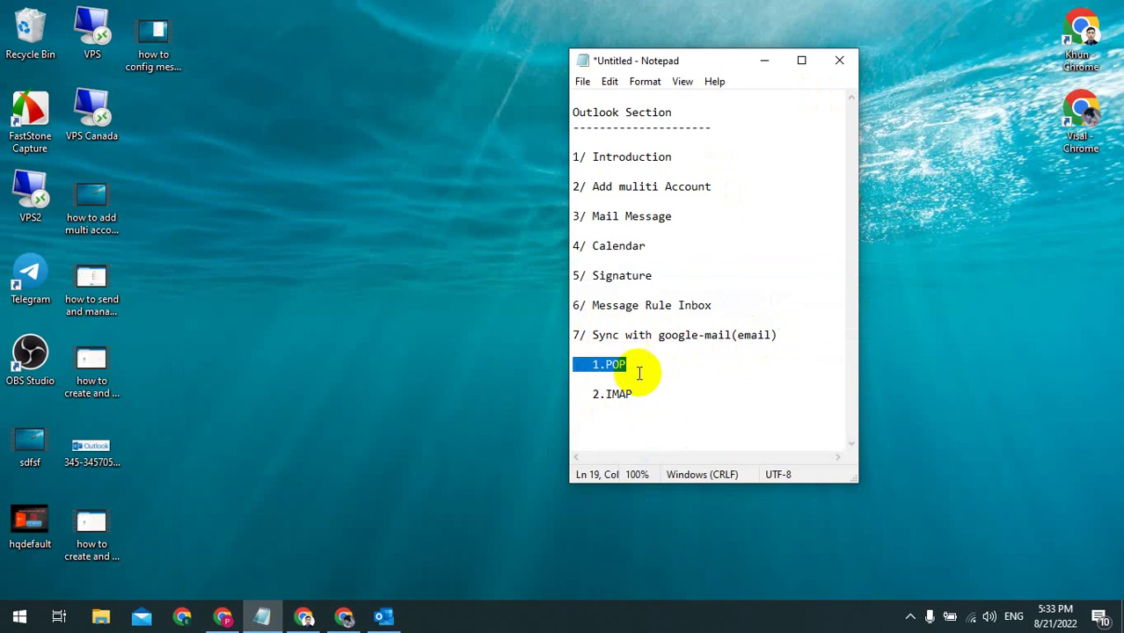
left_click_drag(633, 395, 583, 402)
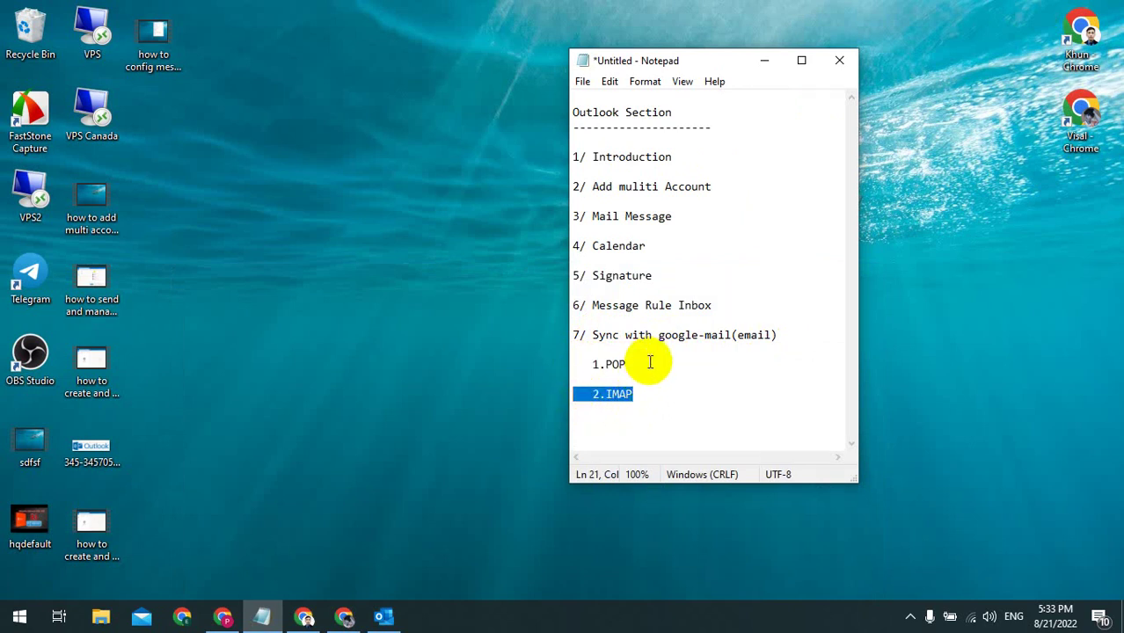
left_click_drag(625, 364, 582, 364)
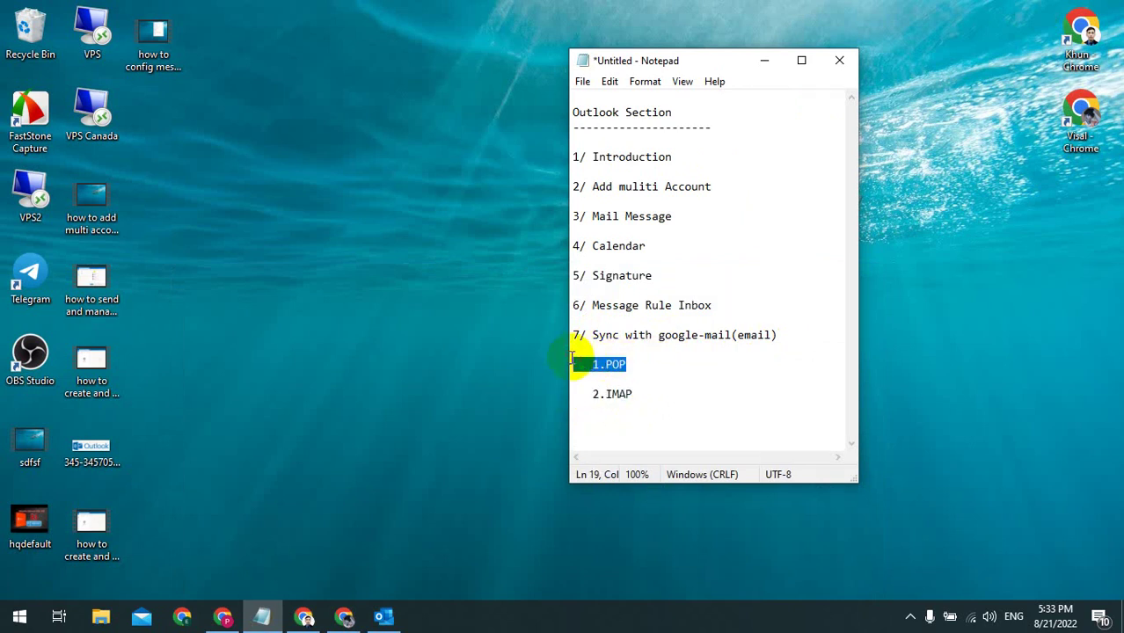
left_click(643, 367)
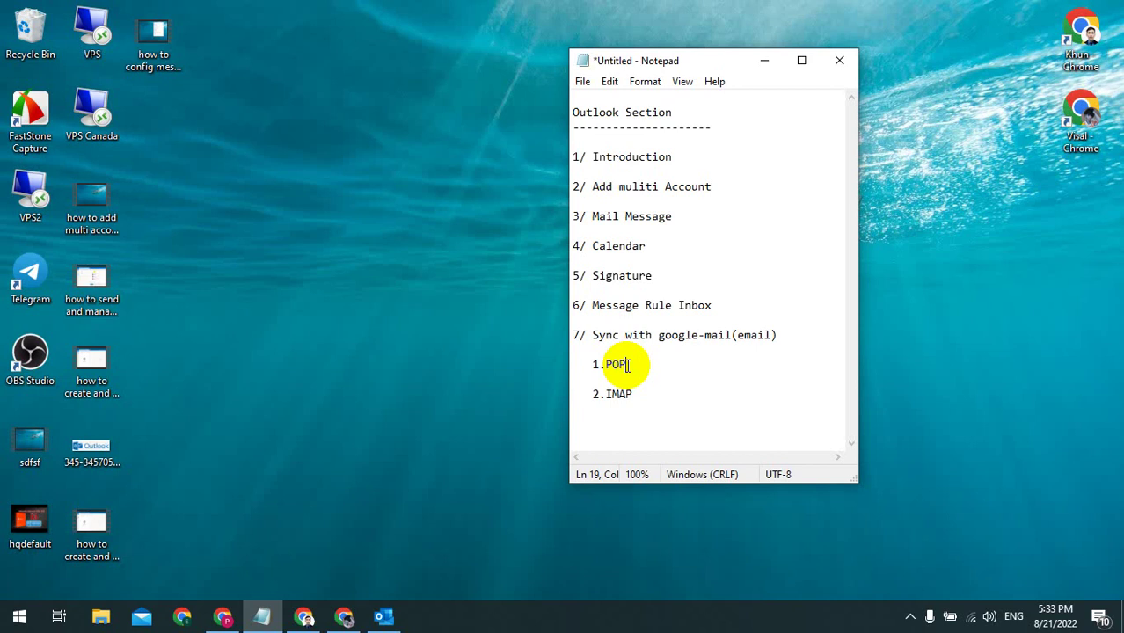
- Put the caret on the 1.POP outline line, then minimise Notepad and Outlook to show the desktop
left_click(381, 618)
mouse_move(302, 618)
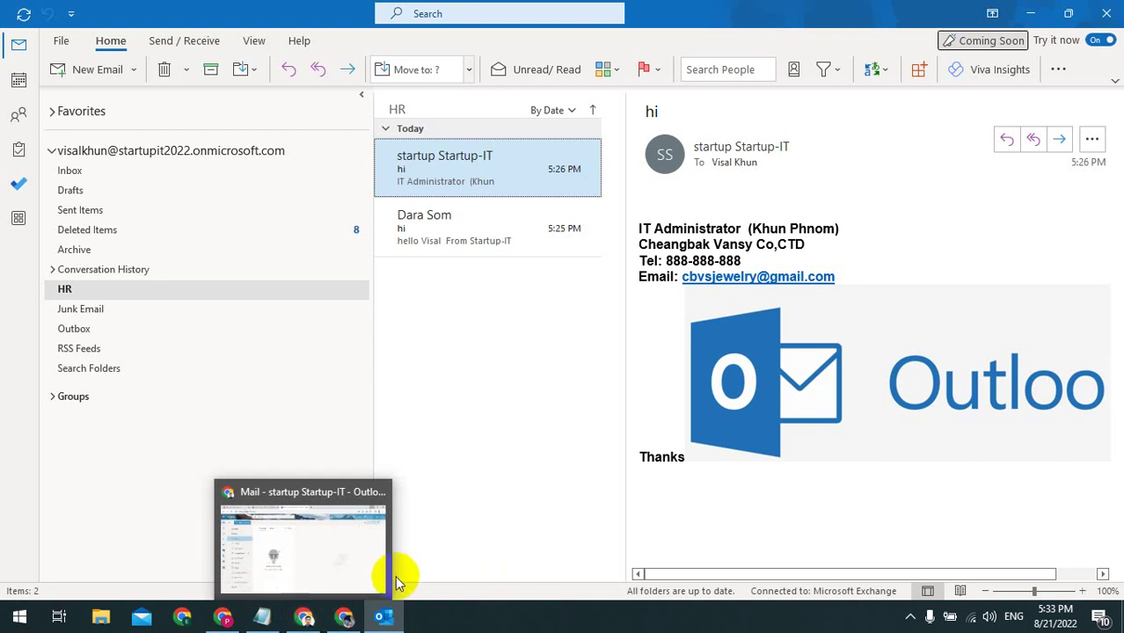
mouse_move(345, 623)
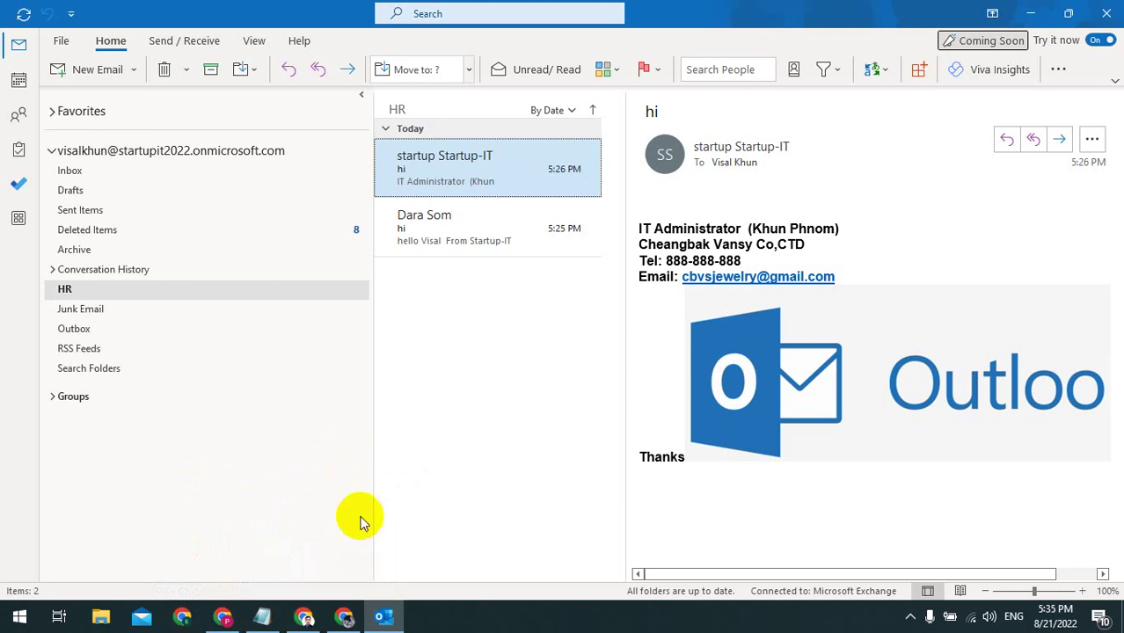
left_click(262, 617)
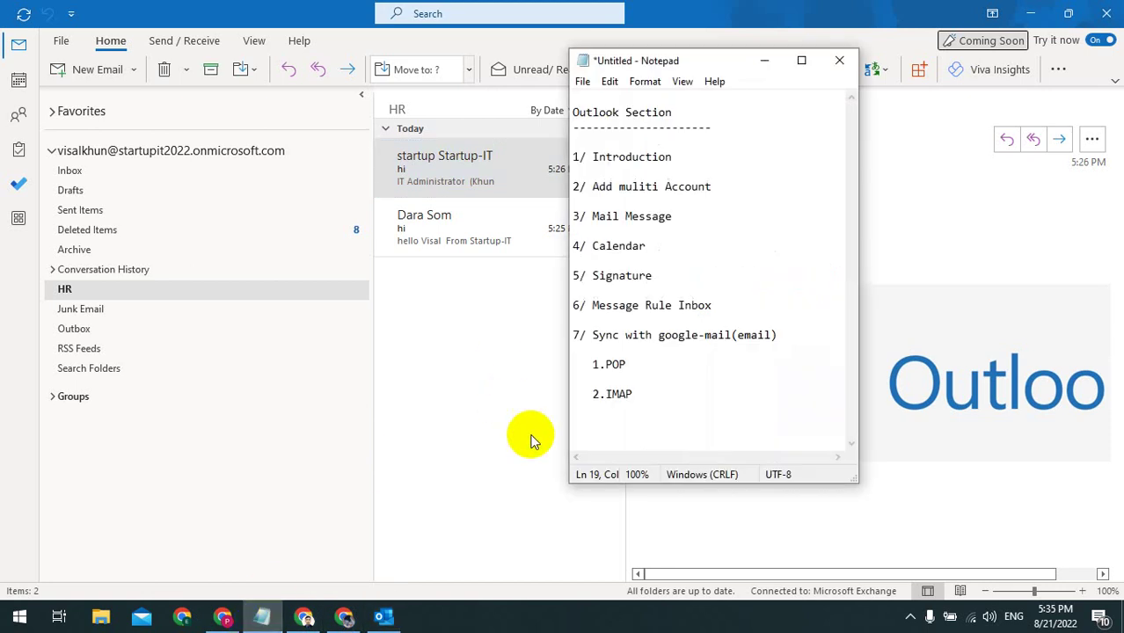
left_click(628, 363)
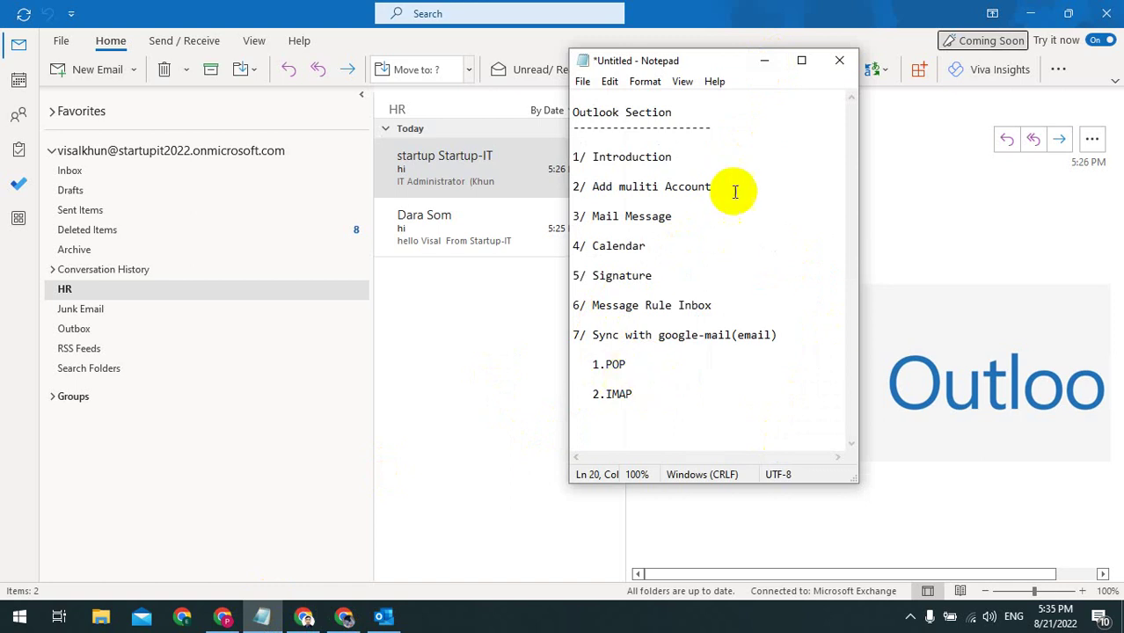
left_click(765, 67)
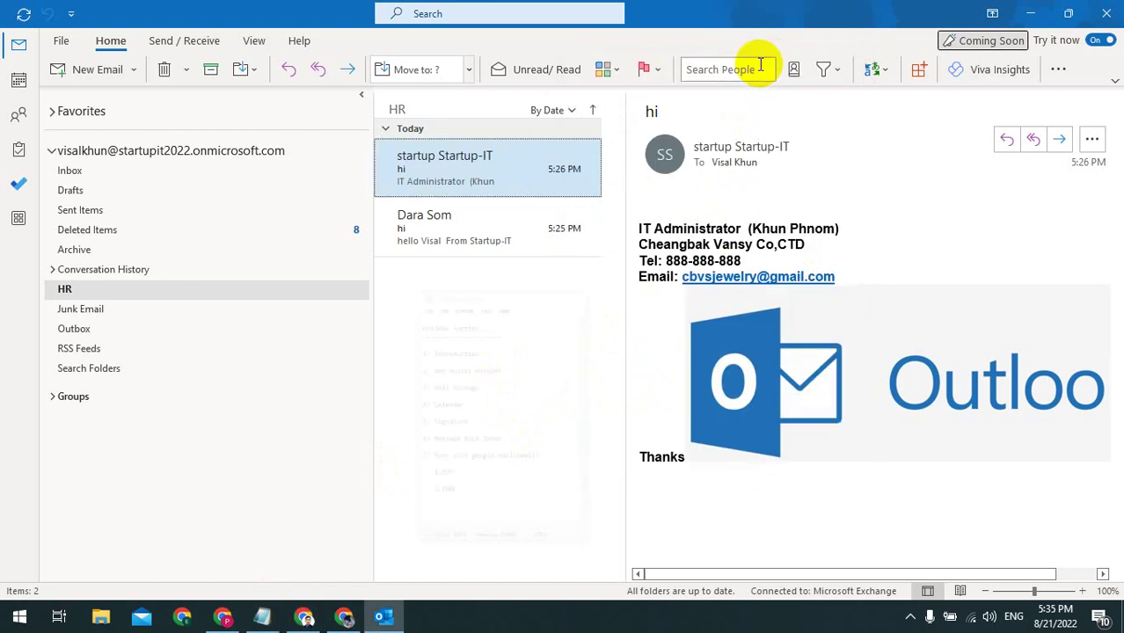
left_click(1034, 16)
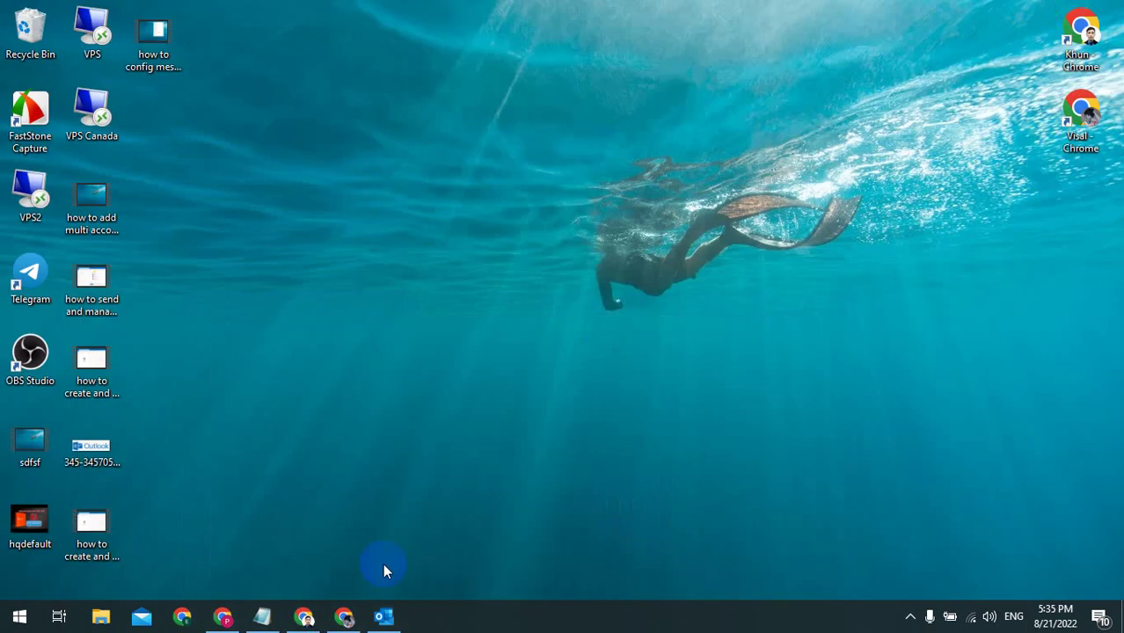
- Open Gmail from the Google apps grid in a maximised Chrome window
left_click(182, 616)
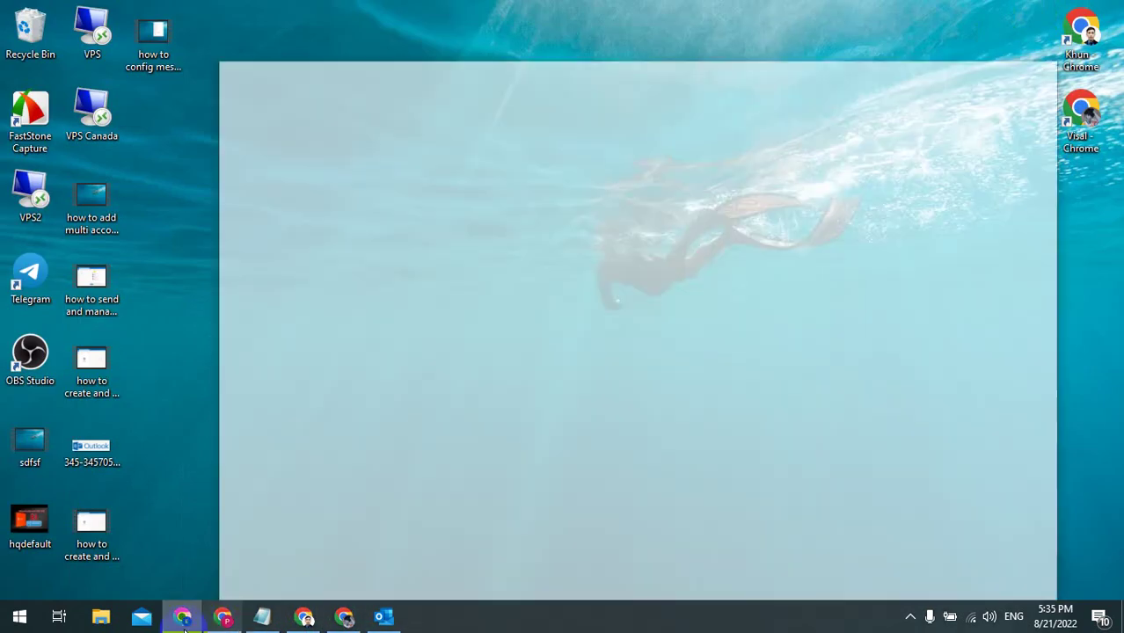
left_click(1007, 69)
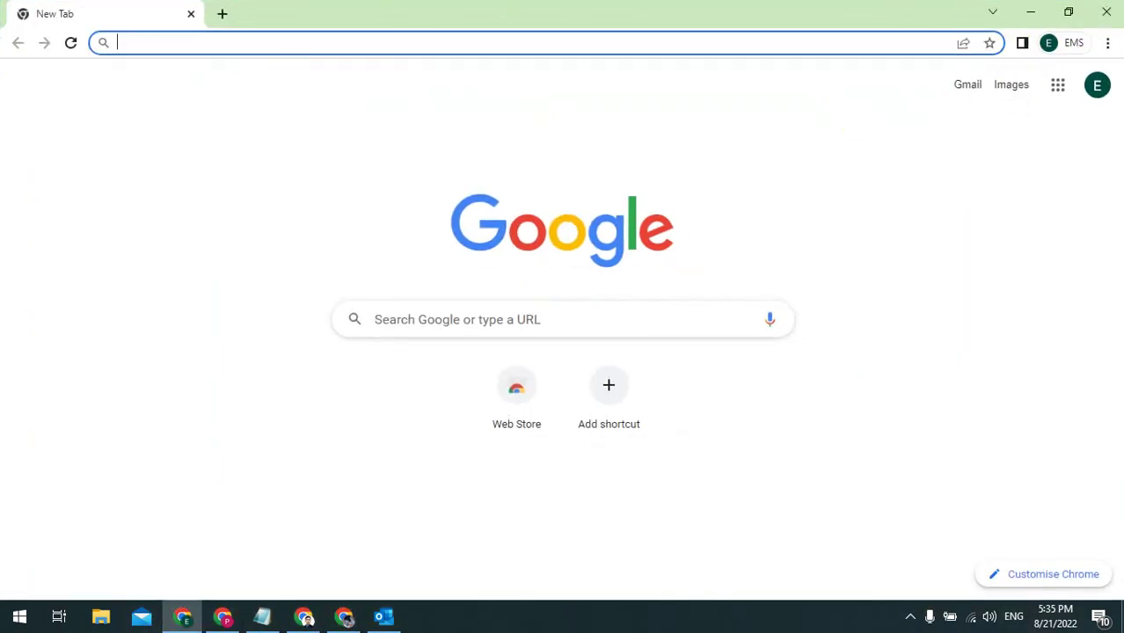
left_click(1060, 88)
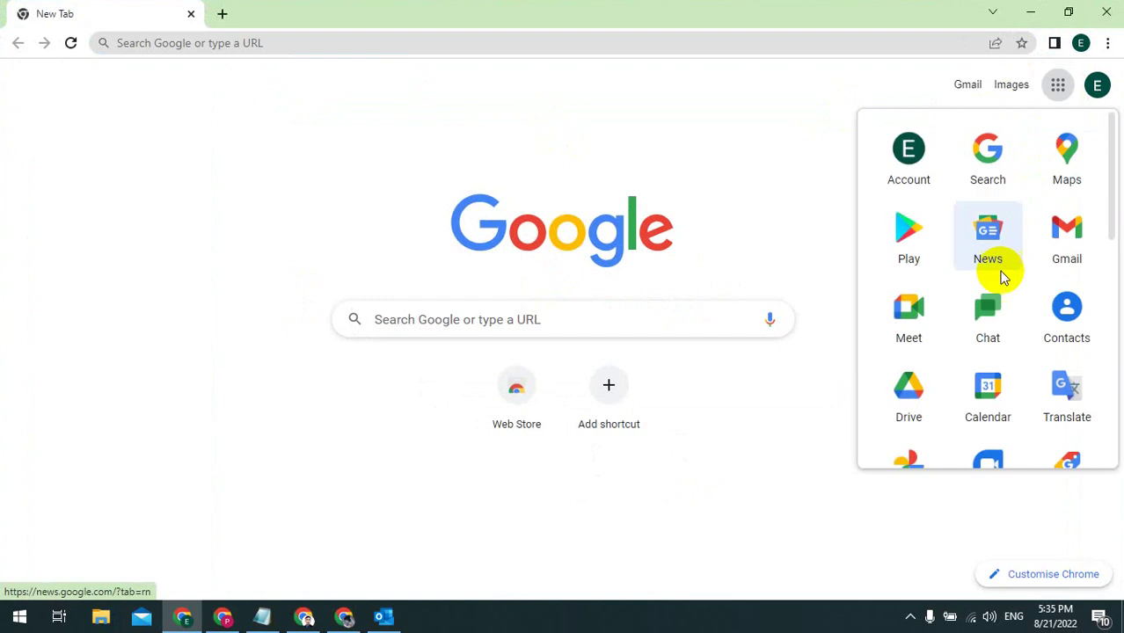
left_click(1067, 262)
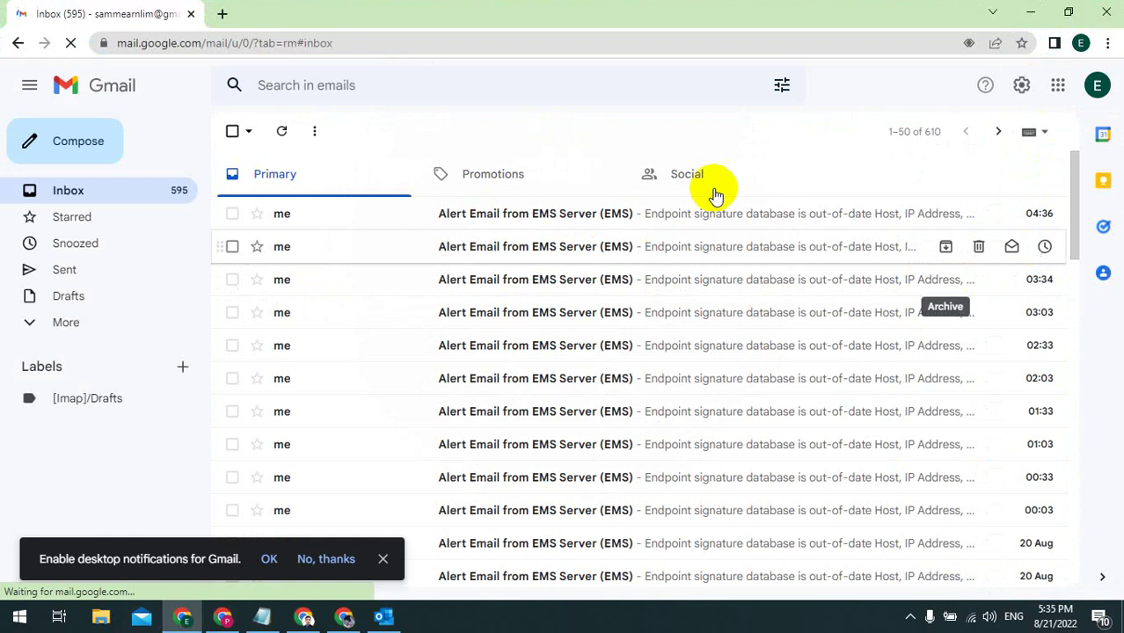
- Expand the sidebar's More labels and open Manage labels
left_click(53, 322)
scroll(163, 493, "down", 2)
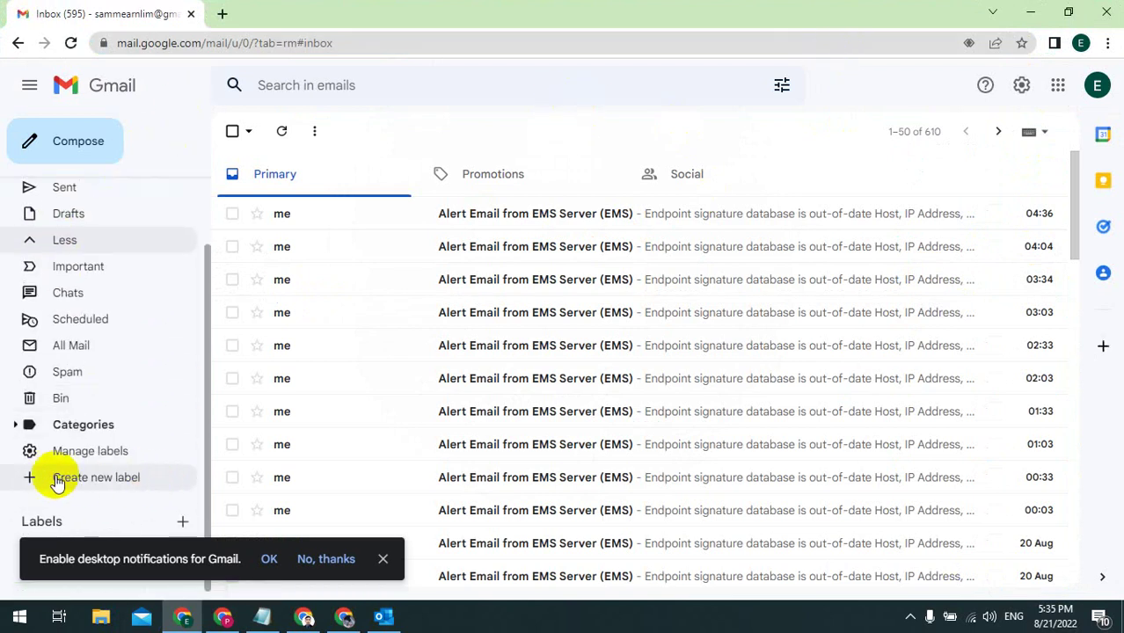
left_click(86, 453)
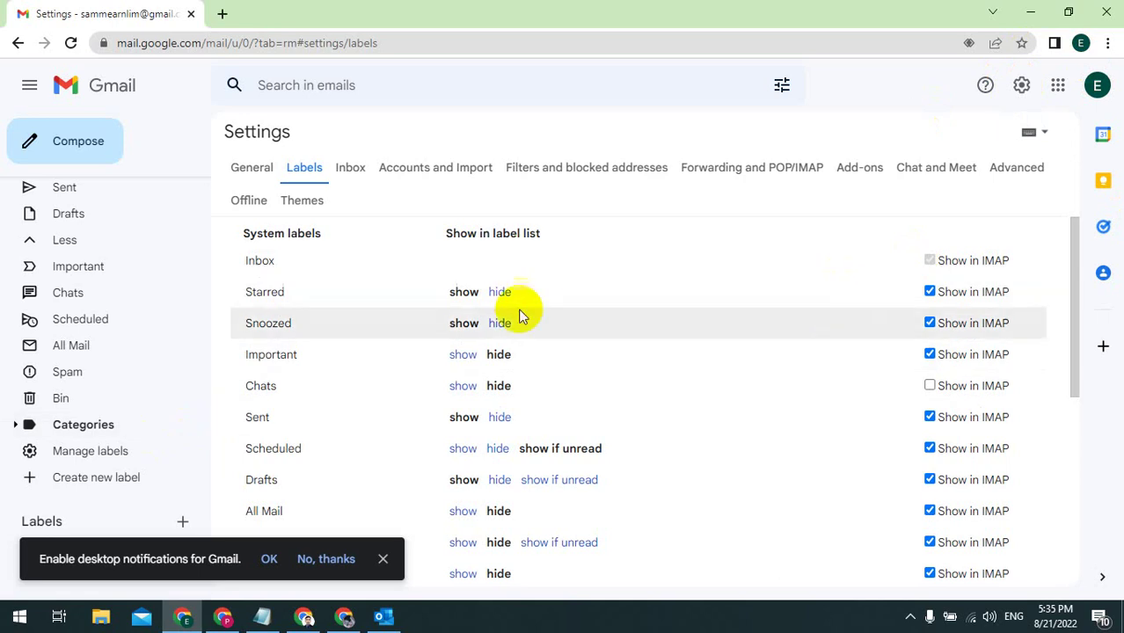
- Open Gmail's Forwarding and POP/IMAP settings and review the POP download options
scroll(102, 250, "up", 2)
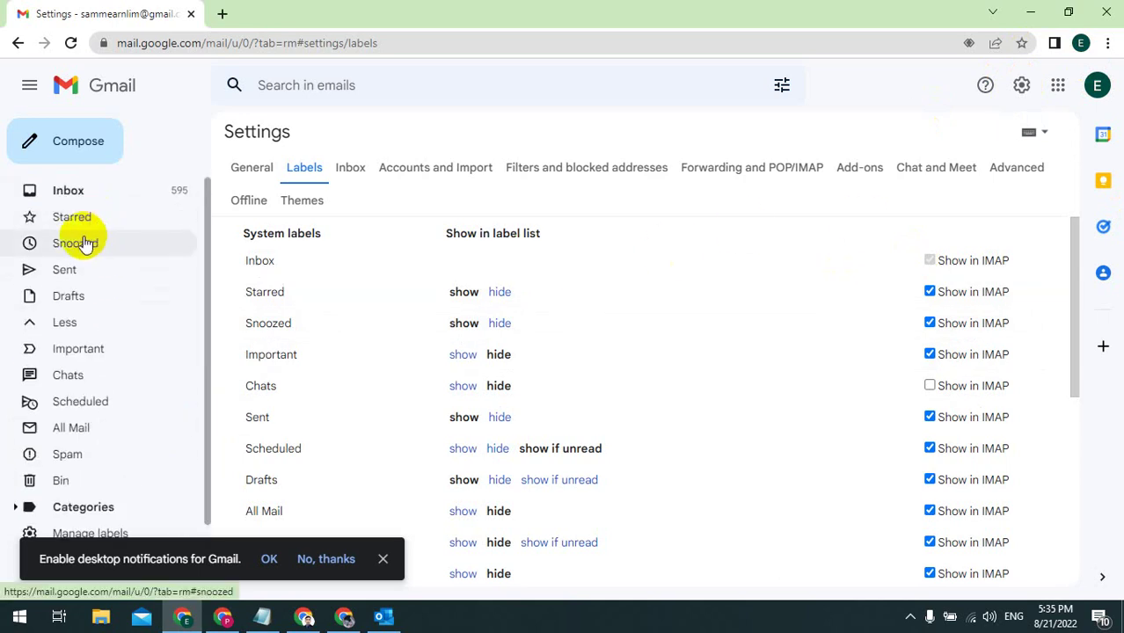
scroll(71, 396, "down", 2)
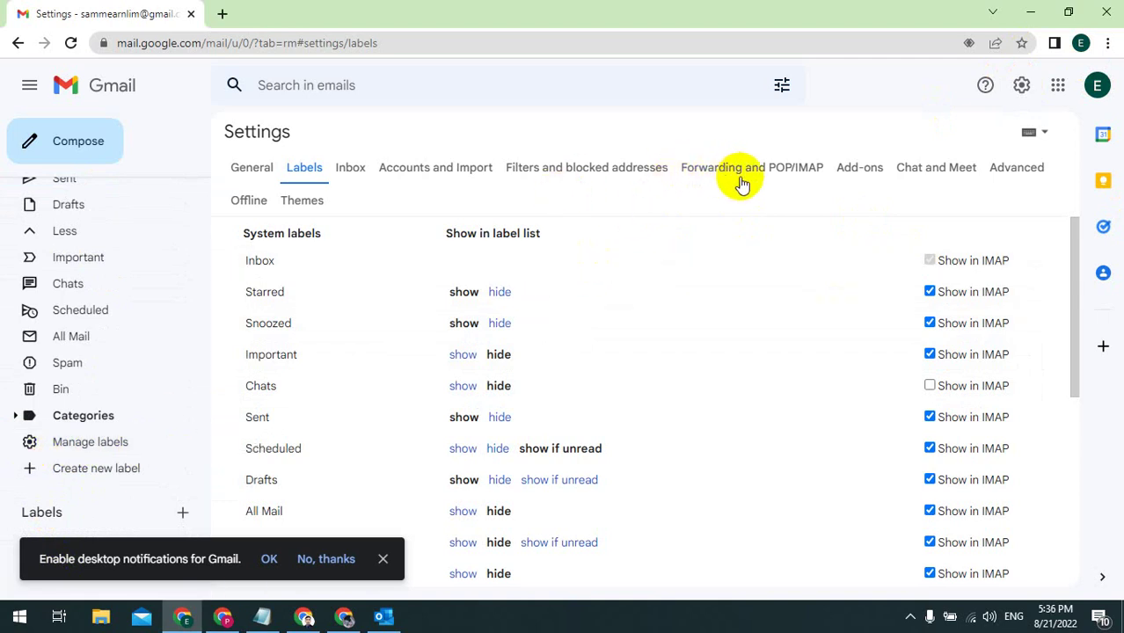
left_click(789, 169)
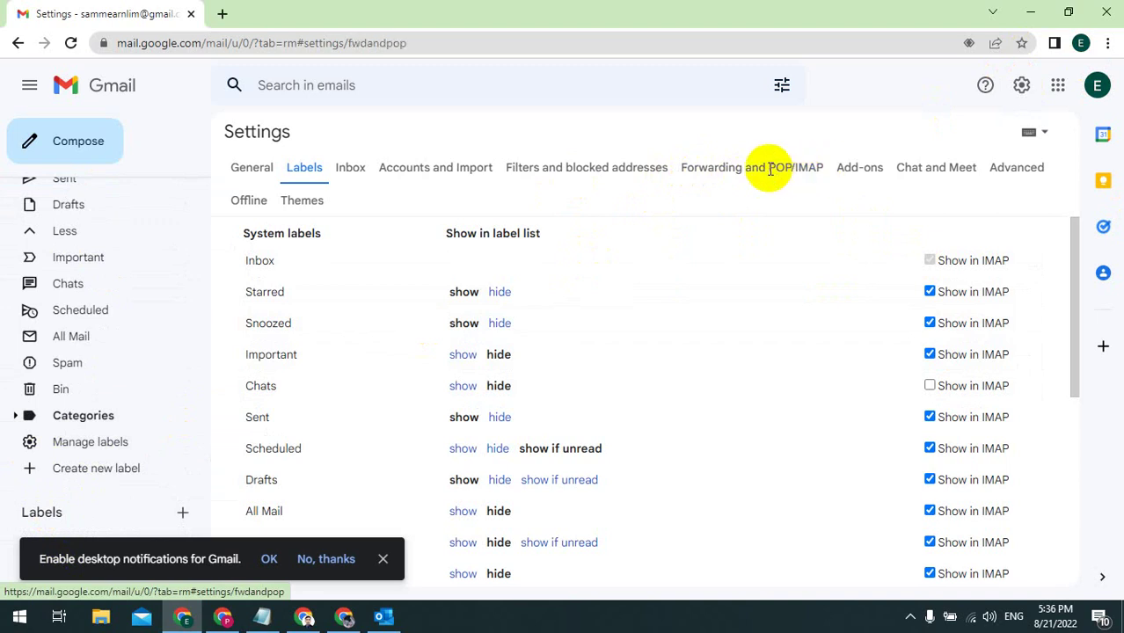
scroll(569, 301, "down", 3)
scroll(594, 440, "up", 1)
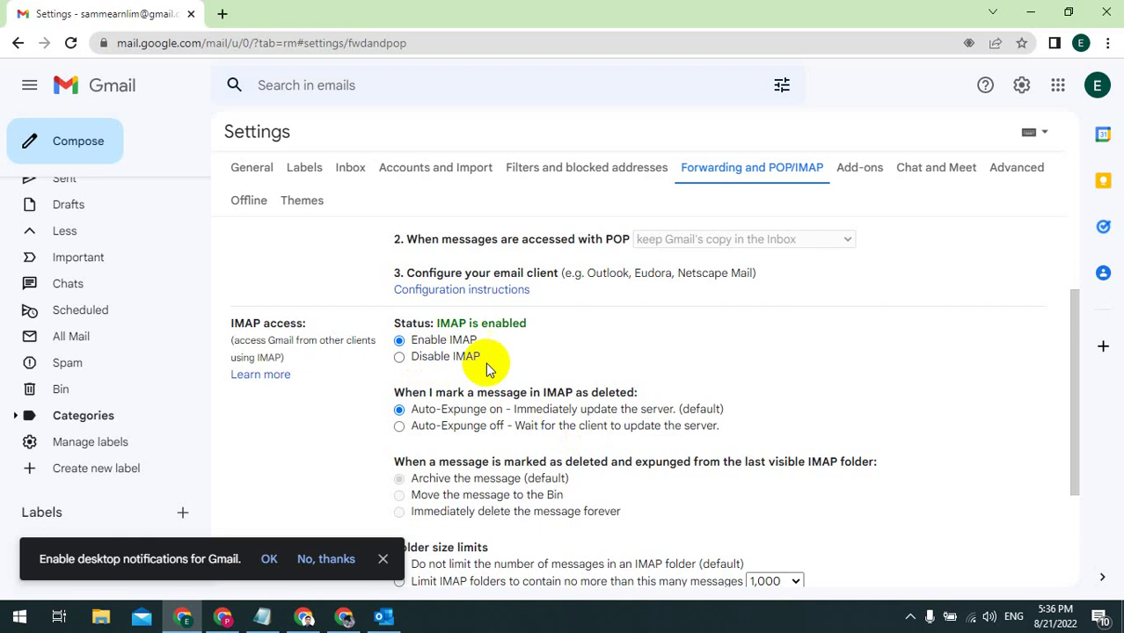
scroll(487, 428, "up", 2)
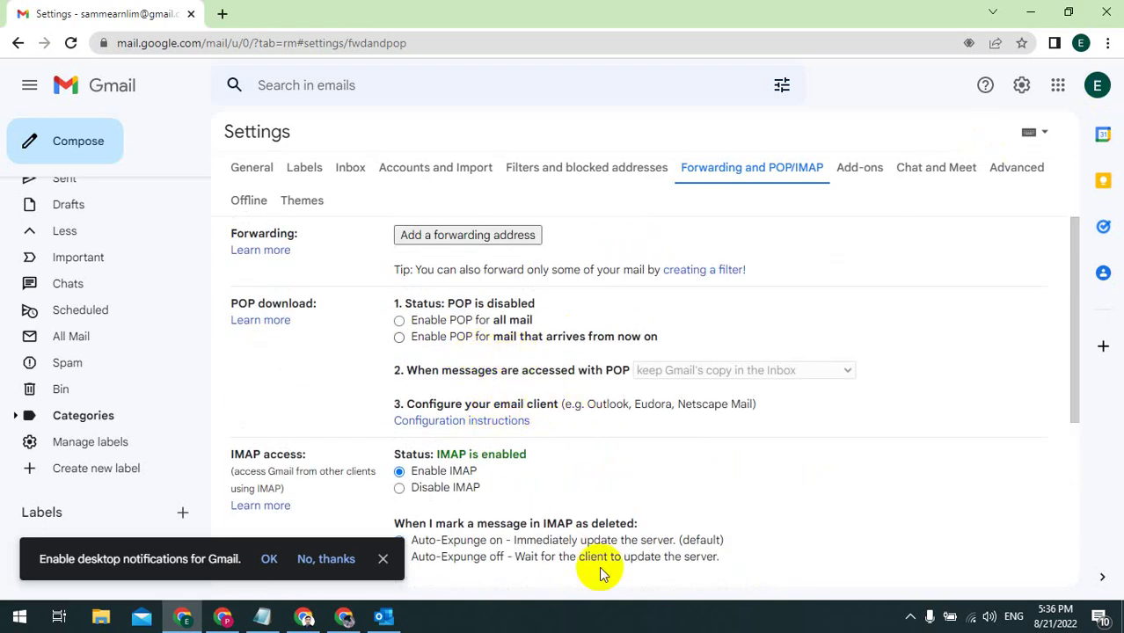
scroll(430, 388, "down", 1)
scroll(439, 377, "up", 1)
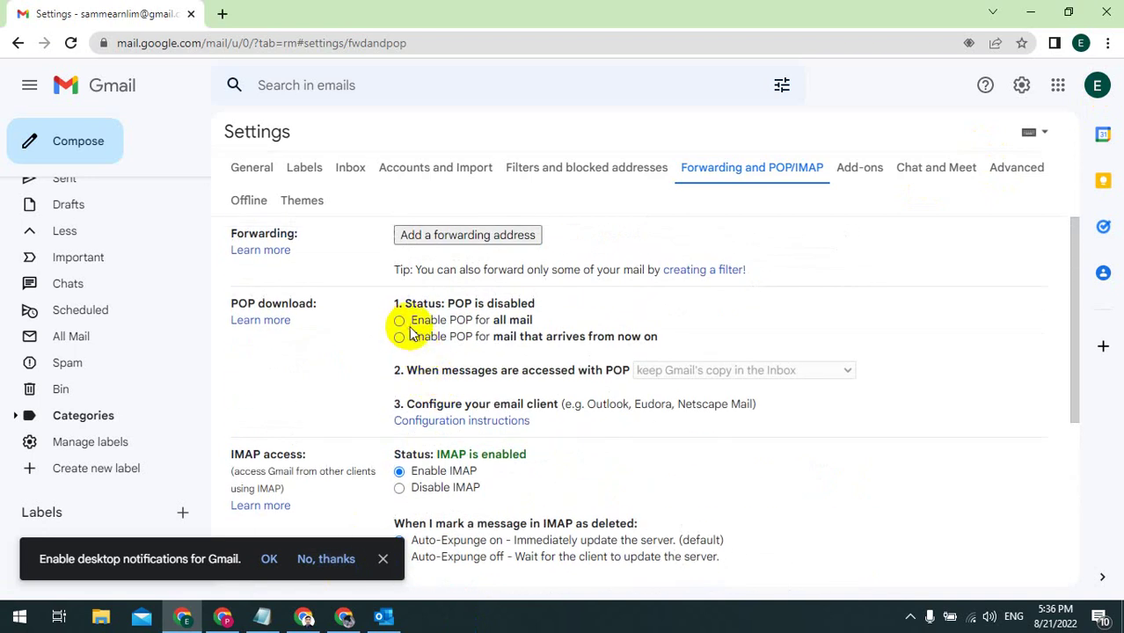
scroll(626, 374, "down", 3)
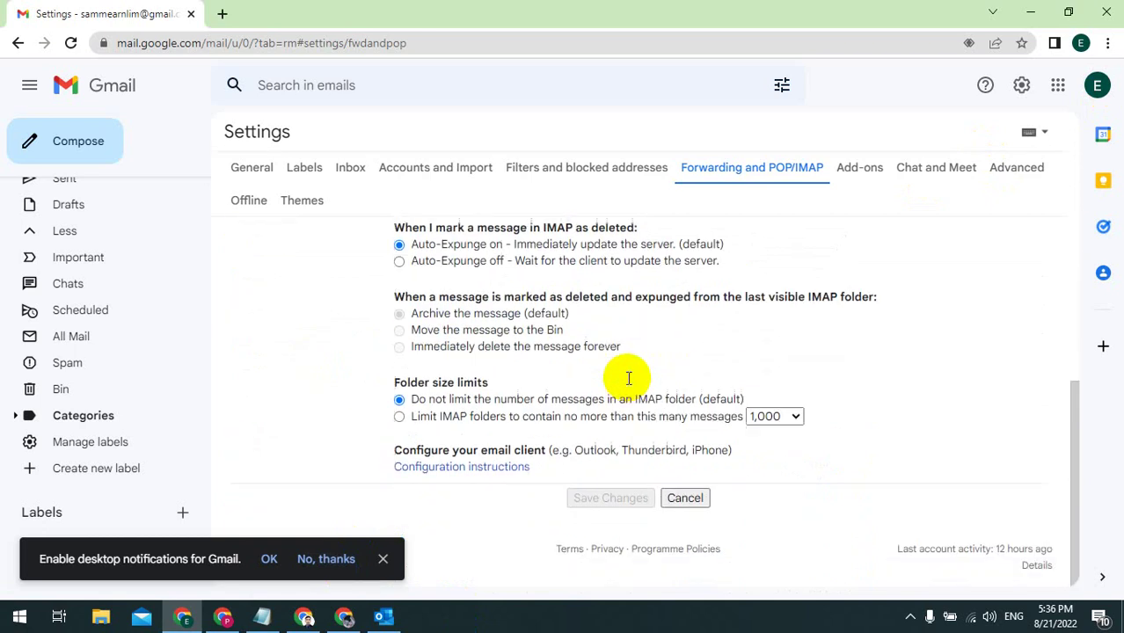
scroll(629, 379, "up", 3)
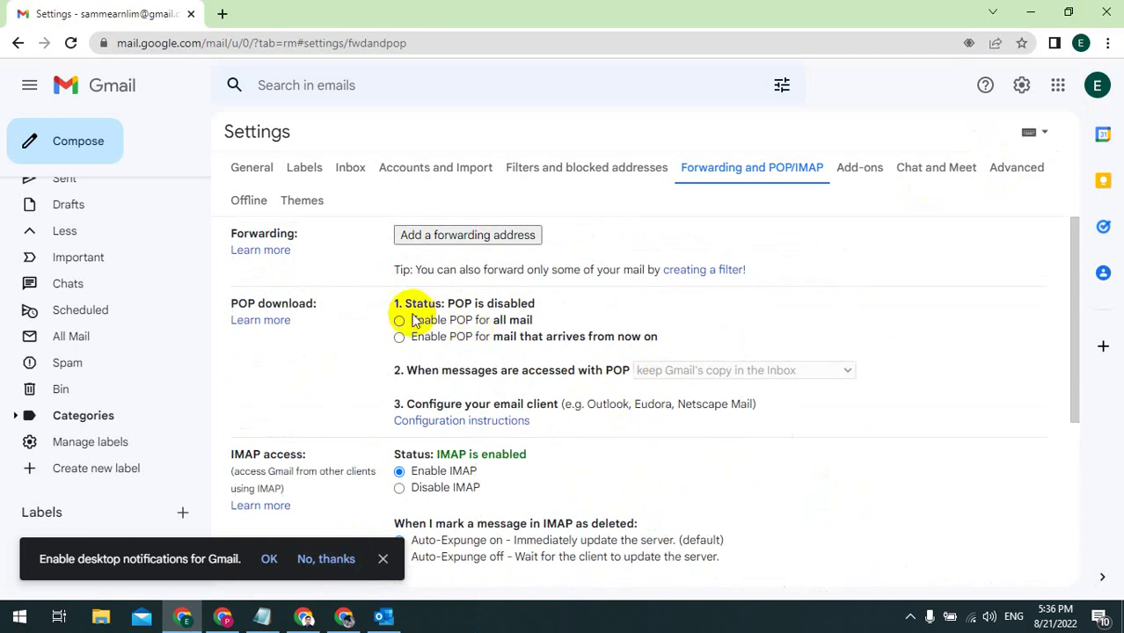
- Enable POP for mail that arrives from now on and save the changes
left_click(400, 320)
scroll(774, 422, "down", 1)
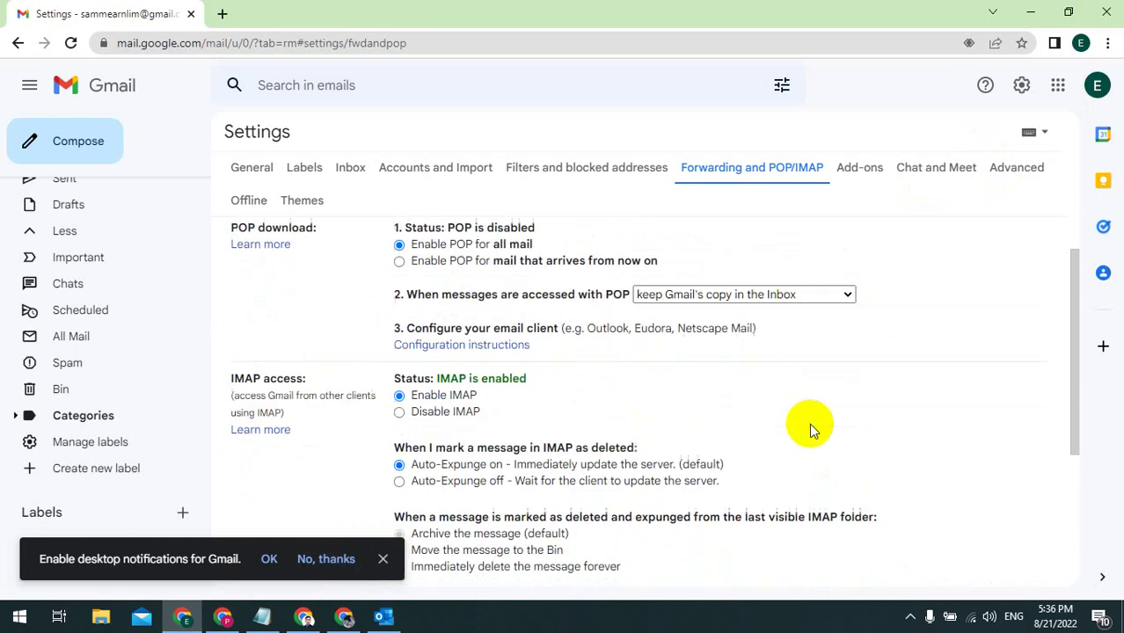
scroll(616, 387, "up", 1)
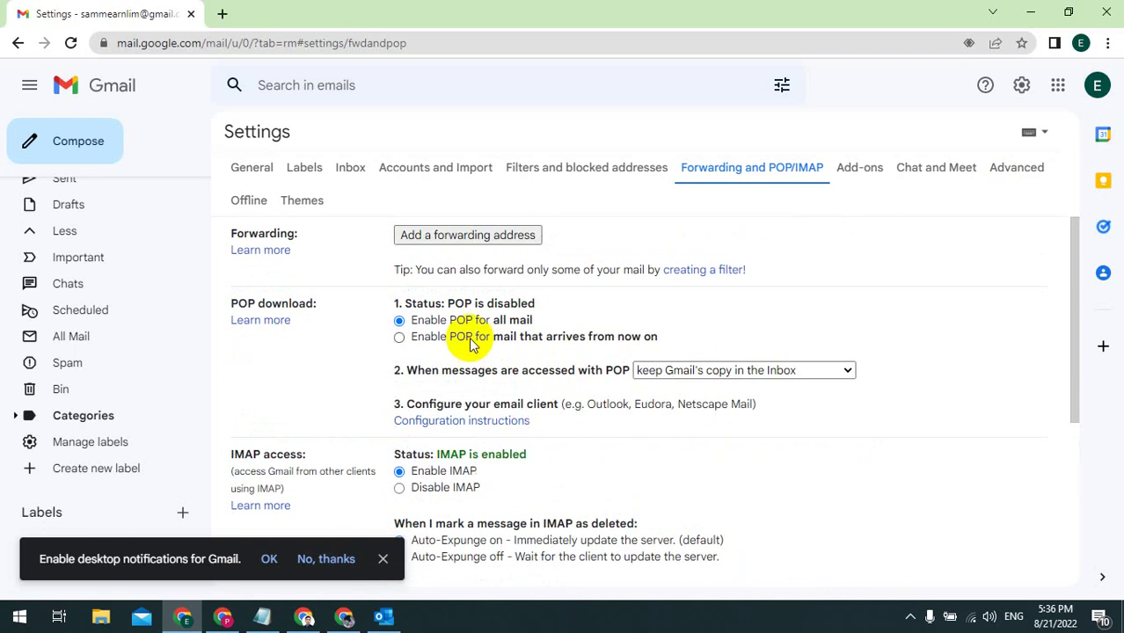
left_click(400, 336)
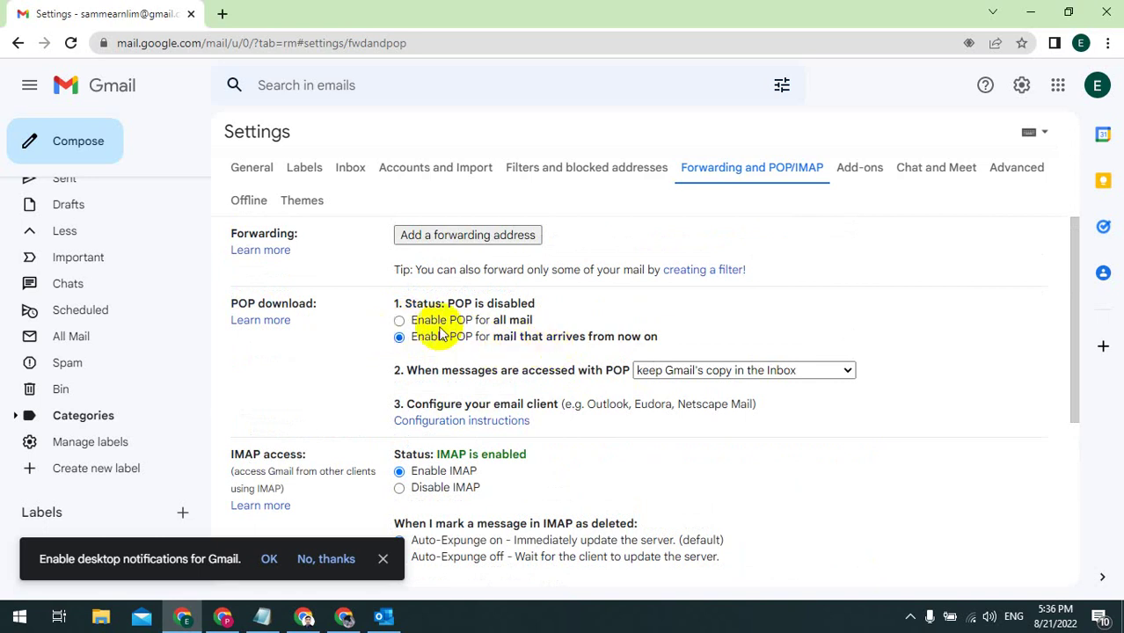
scroll(528, 325, "down", 3)
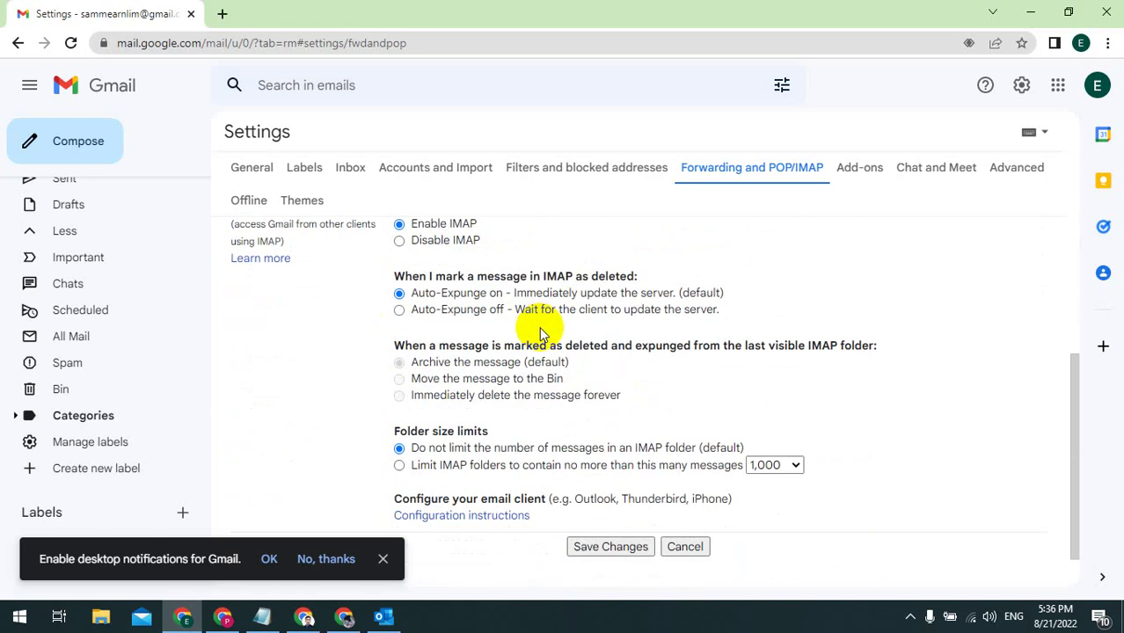
scroll(541, 333, "up", 3)
scroll(557, 359, "down", 4)
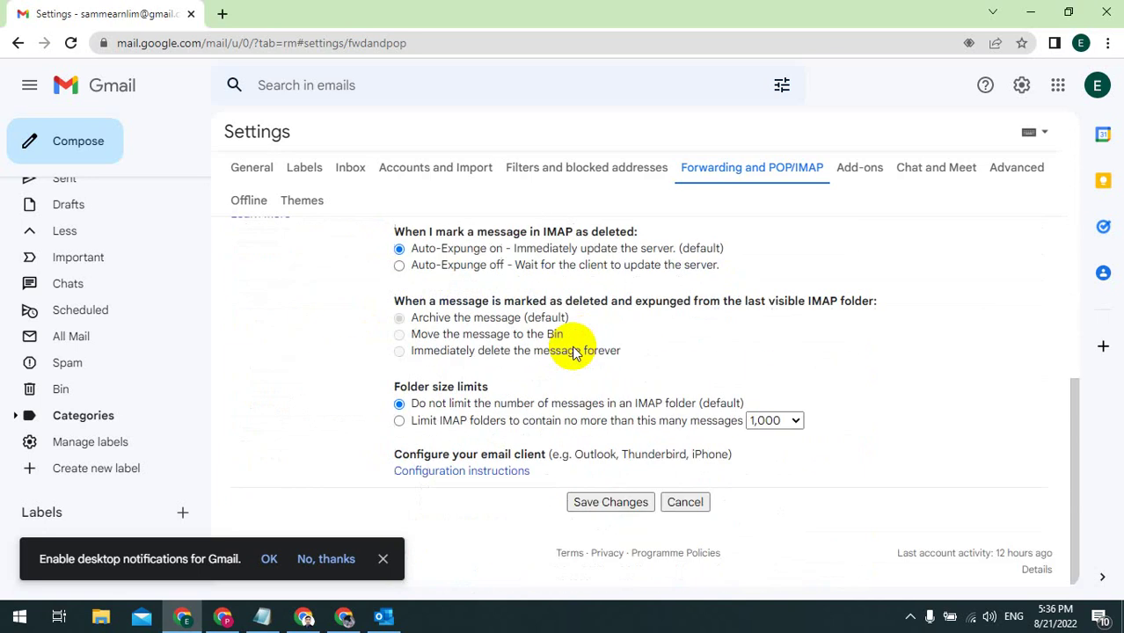
left_click(635, 498)
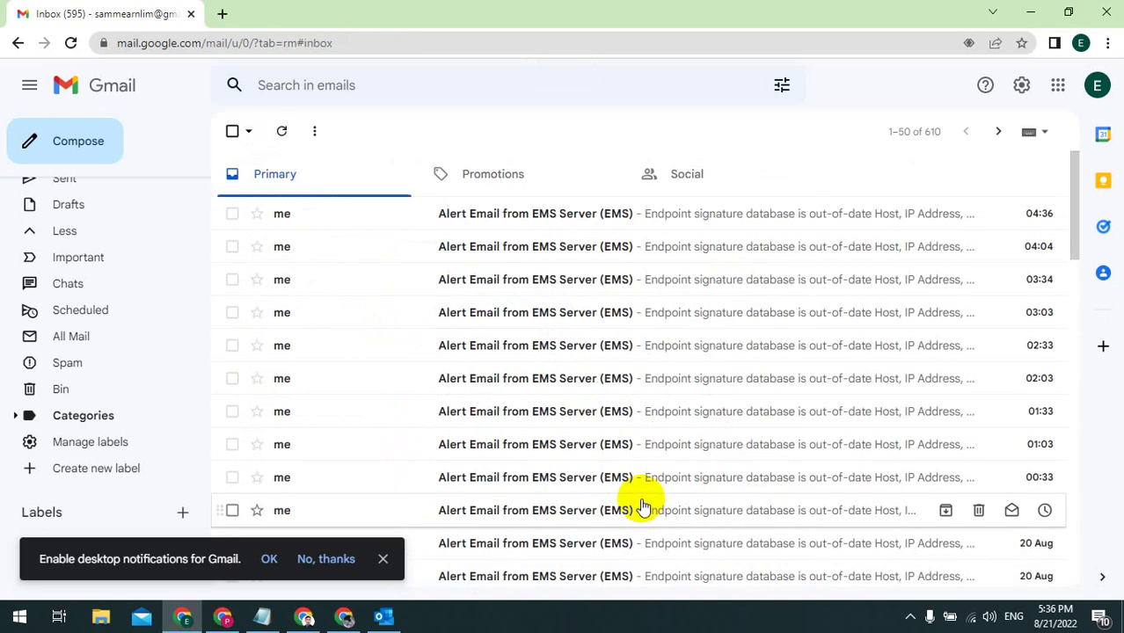
- Open 'Manage your Google Account' from the avatar menu in a new tab, returning to Gmail
left_click(1060, 86)
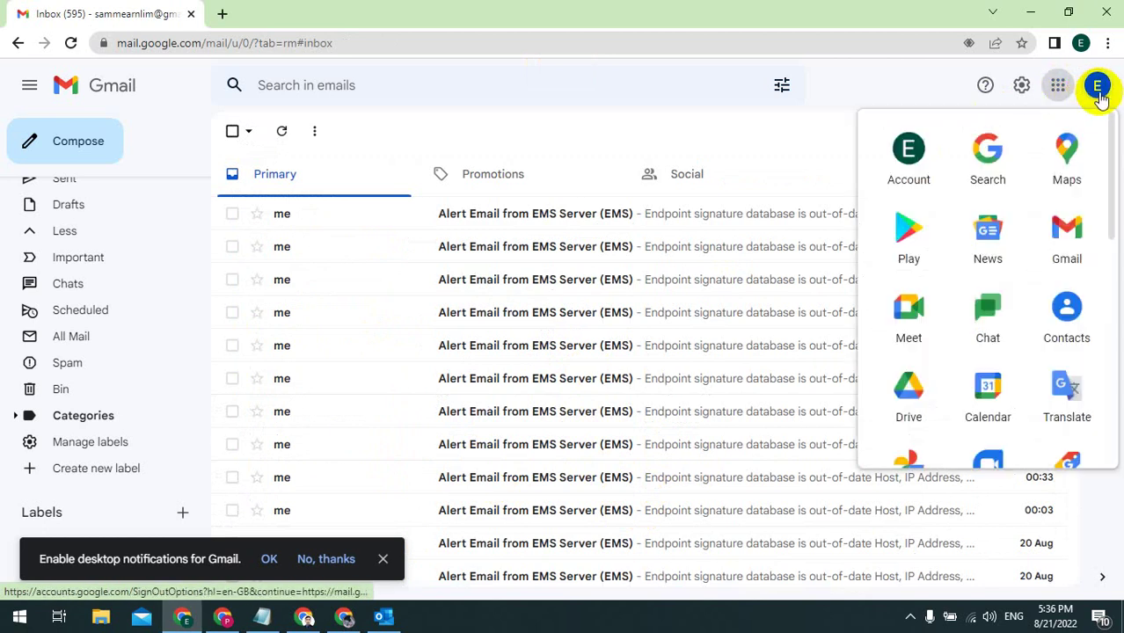
left_click(1098, 86)
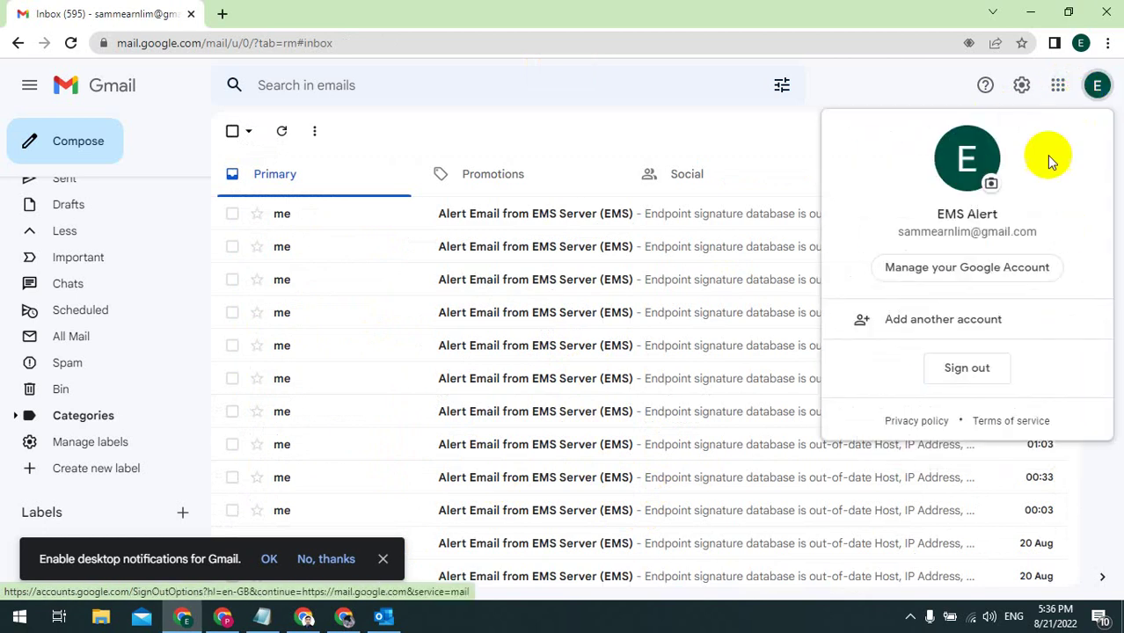
left_click(990, 278)
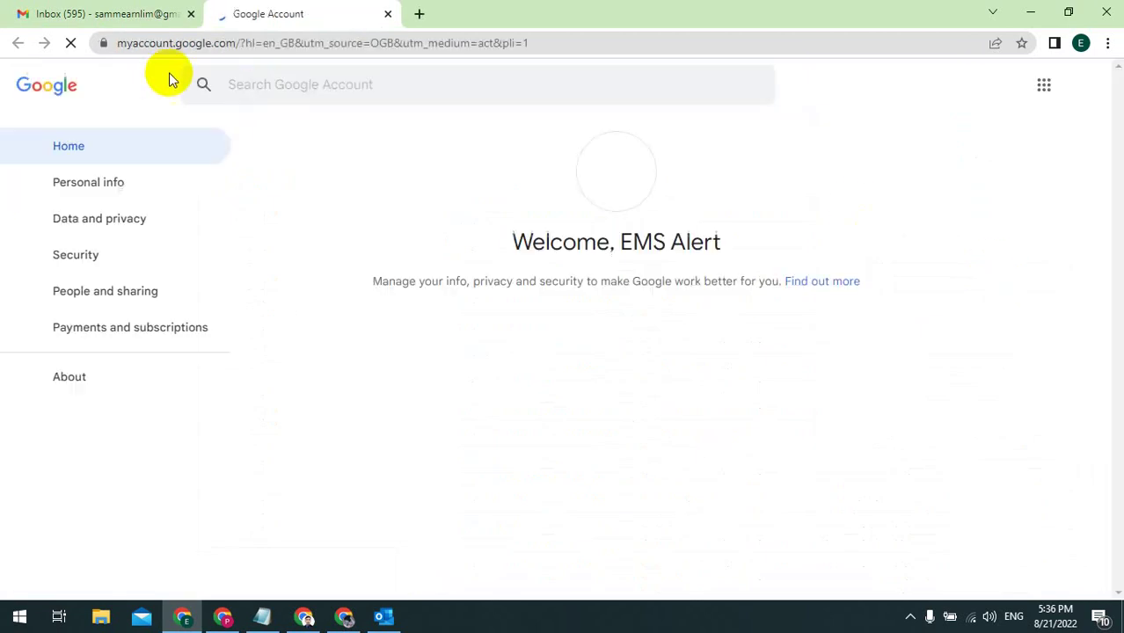
left_click(154, 14)
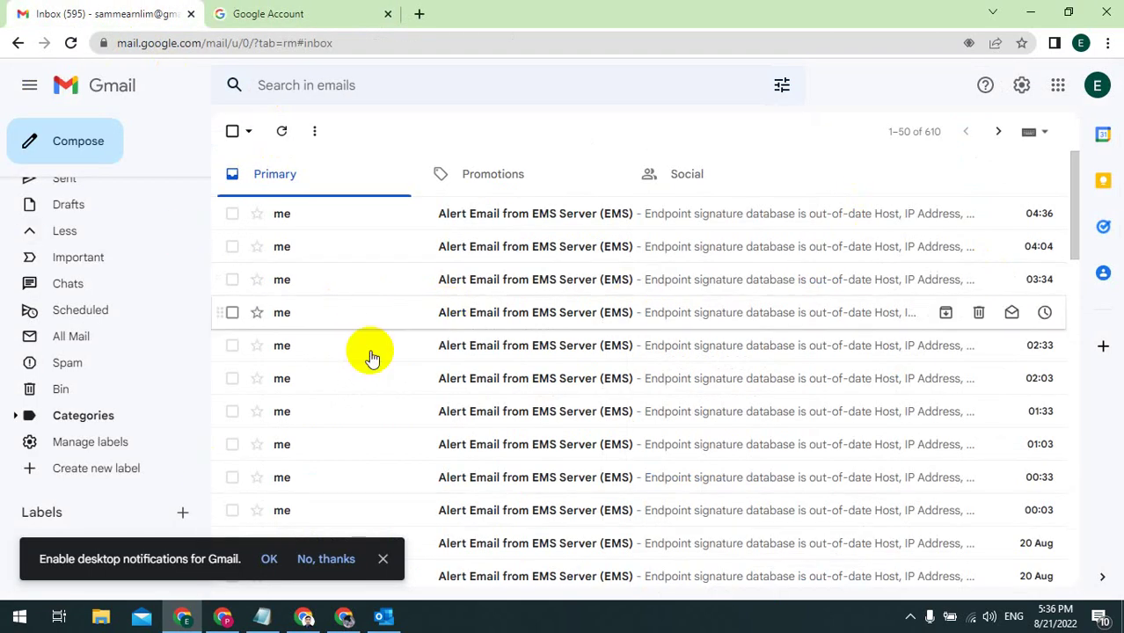
- Reopen Forwarding and POP/IMAP, confirm POP is enabled for all mail, and save again
left_click(82, 443)
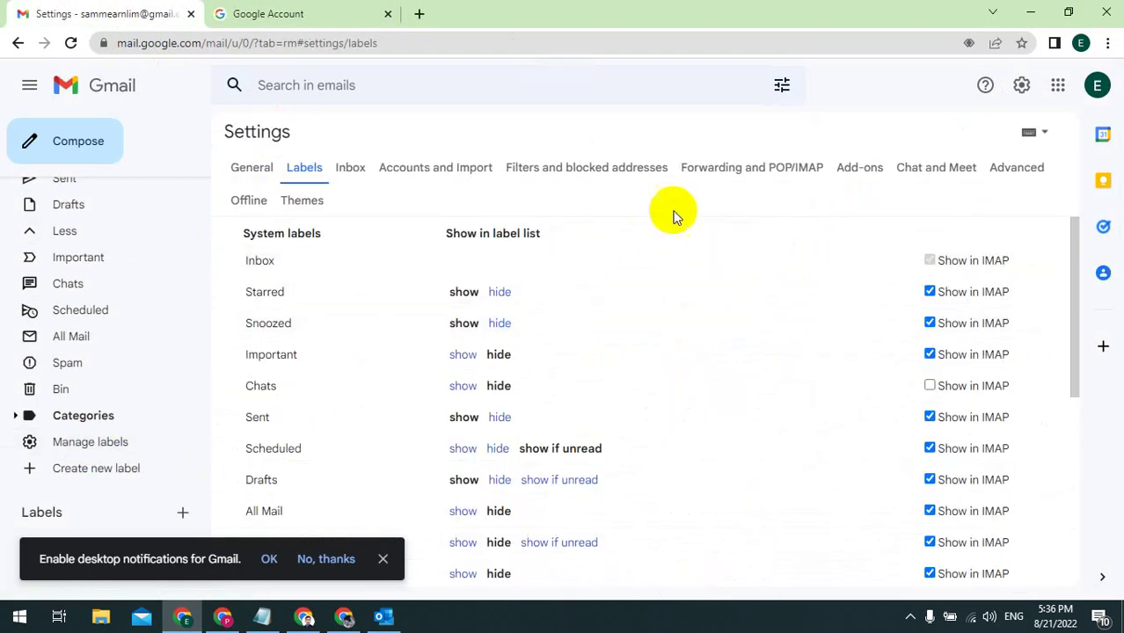
left_click(767, 175)
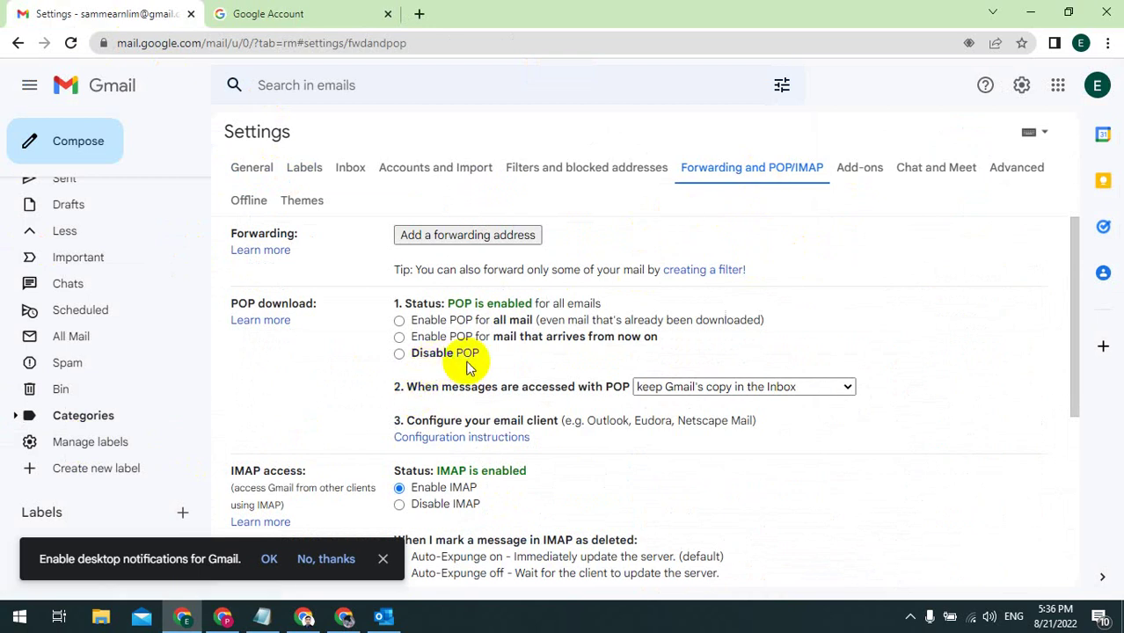
scroll(431, 308, "down", 3)
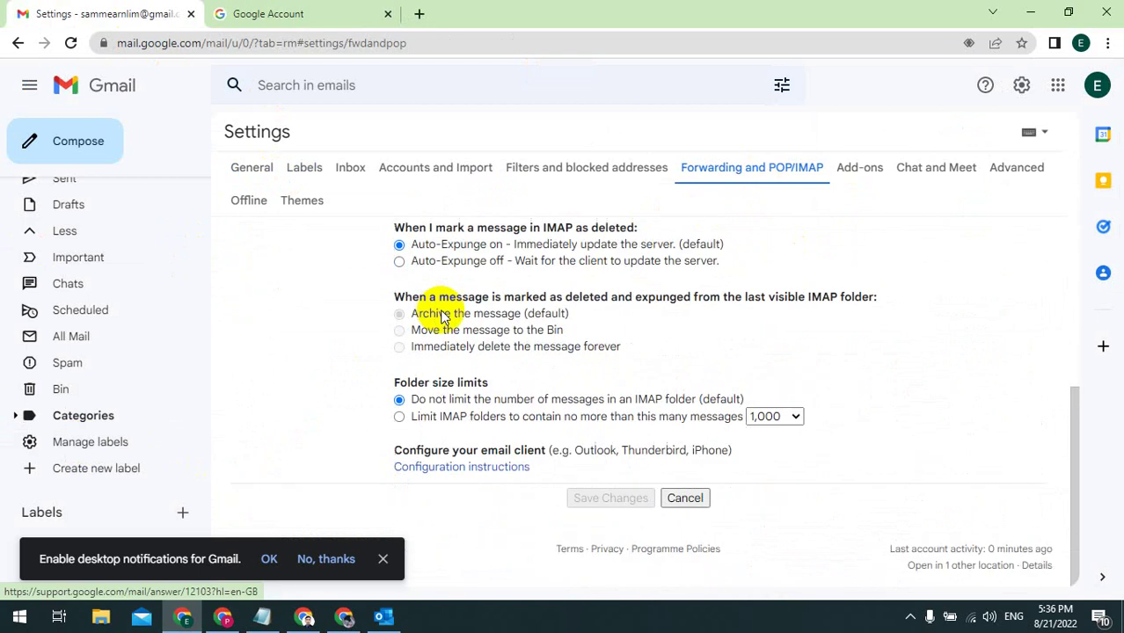
scroll(457, 314, "up", 3)
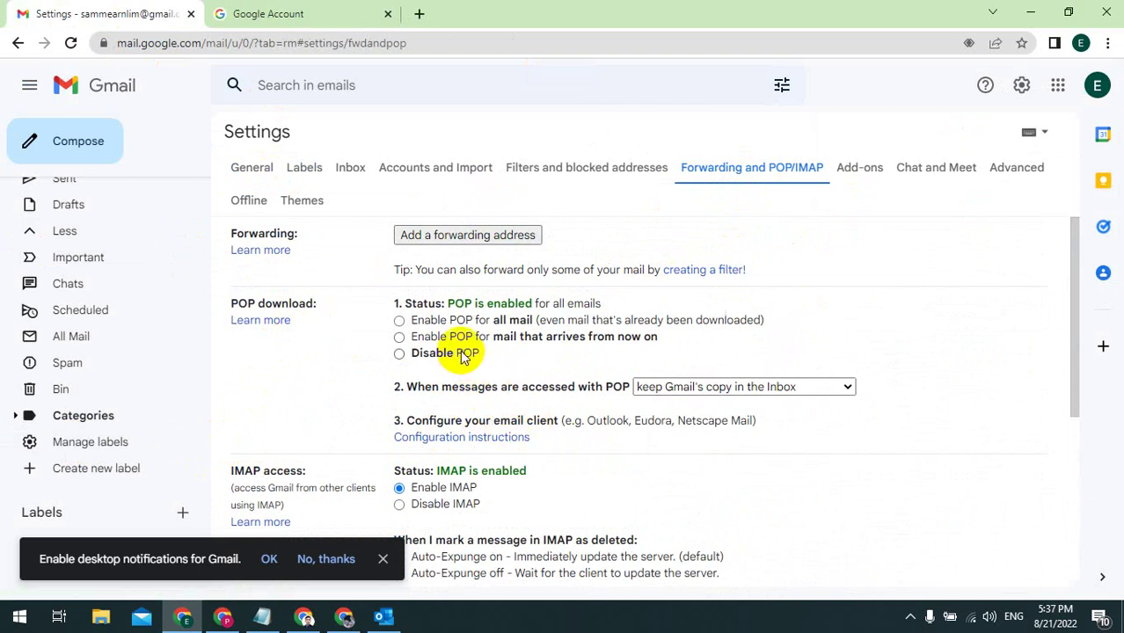
scroll(594, 382, "down", 5)
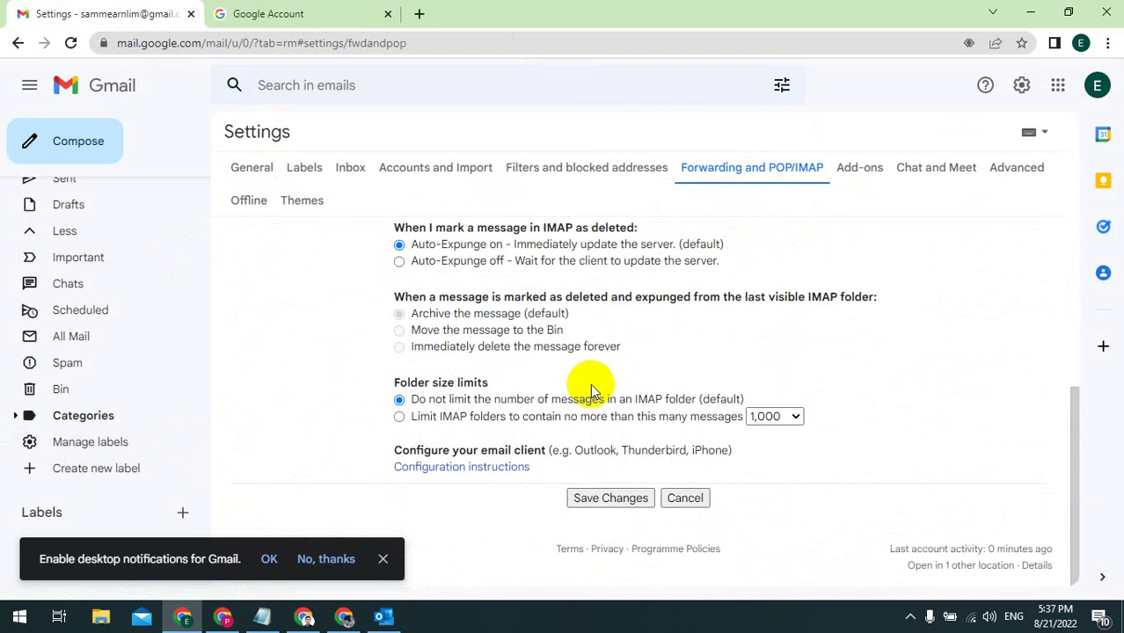
left_click(609, 498)
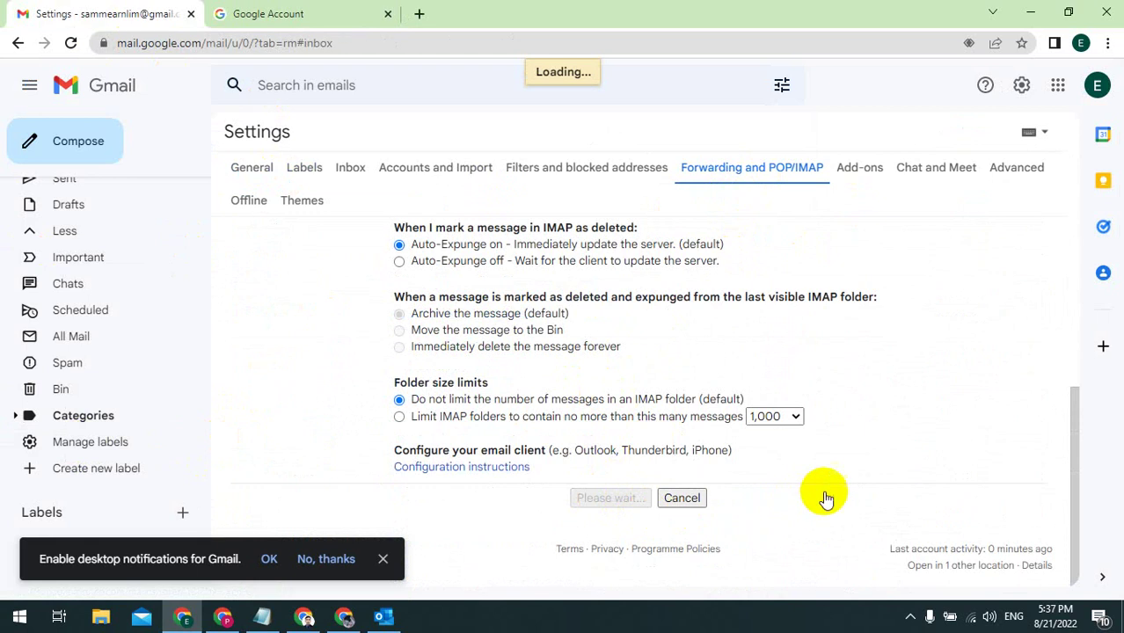
- Go to the Google Account tab and open its Security page
left_click(307, 11)
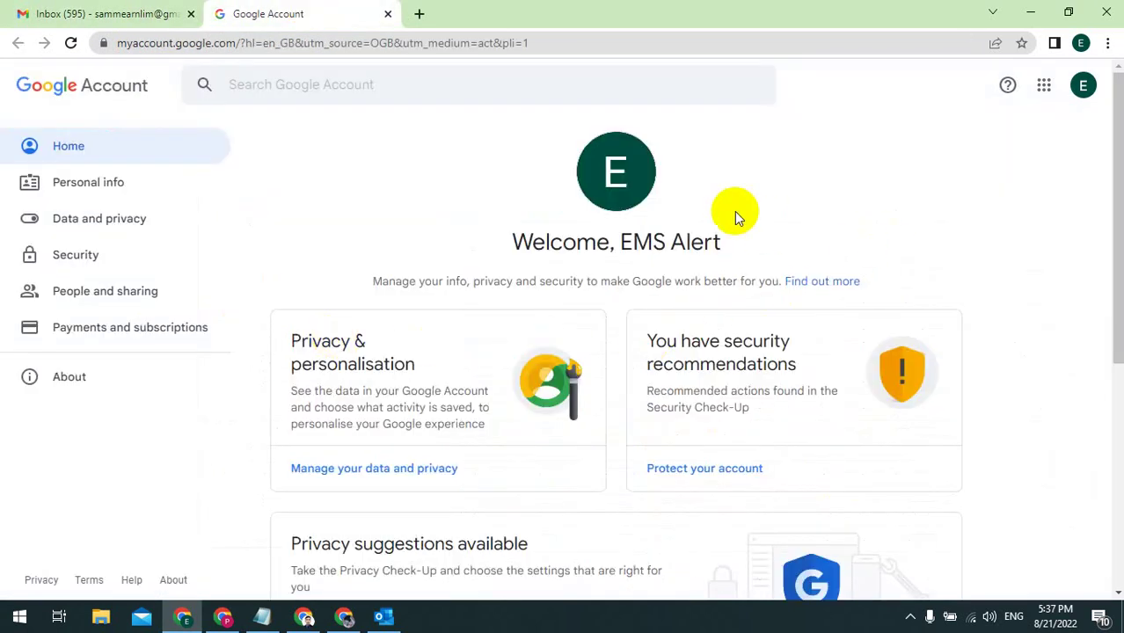
left_click(141, 13)
left_click(1098, 85)
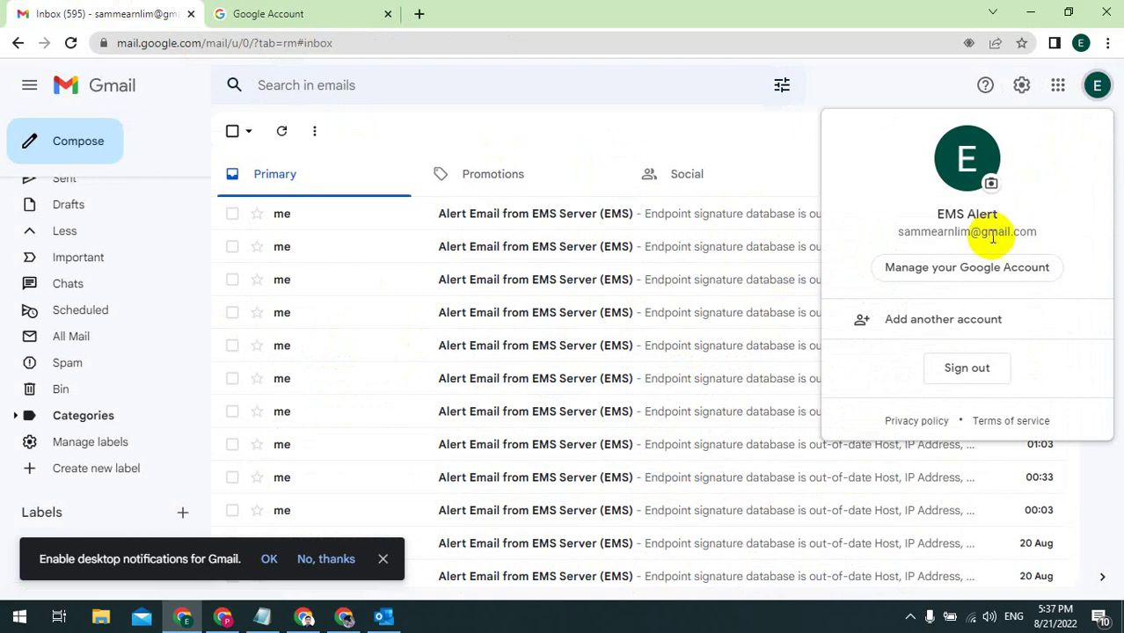
left_click(224, 13)
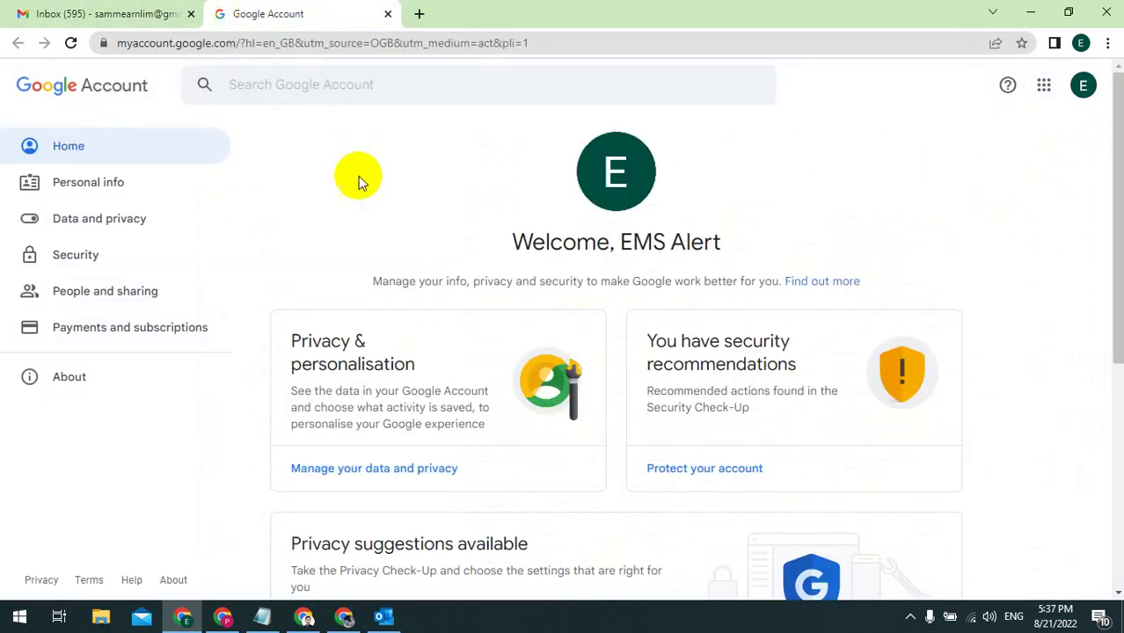
left_click(106, 257)
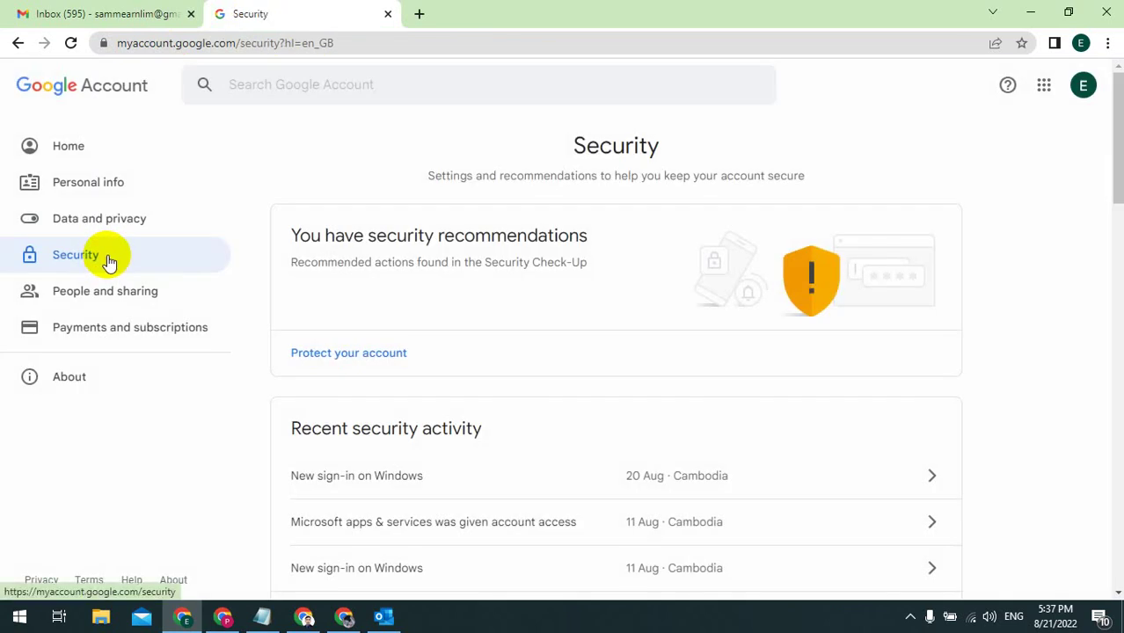
- Choose App passwords under 'Signing in to Google', bringing up the password prompt
scroll(729, 380, "down", 8)
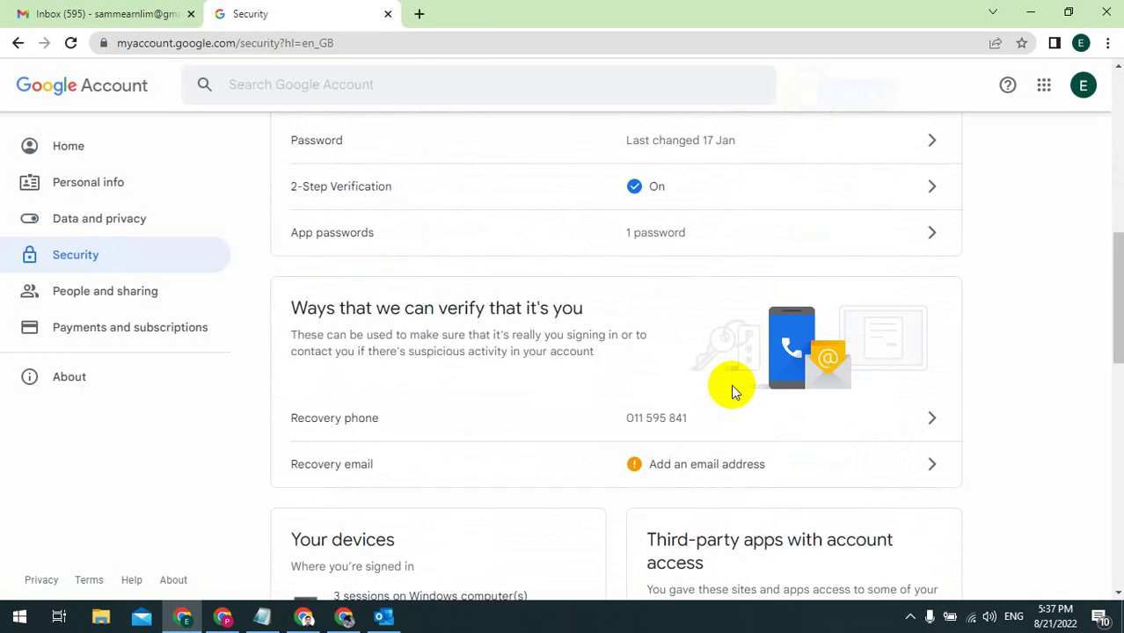
scroll(372, 370, "up", 2)
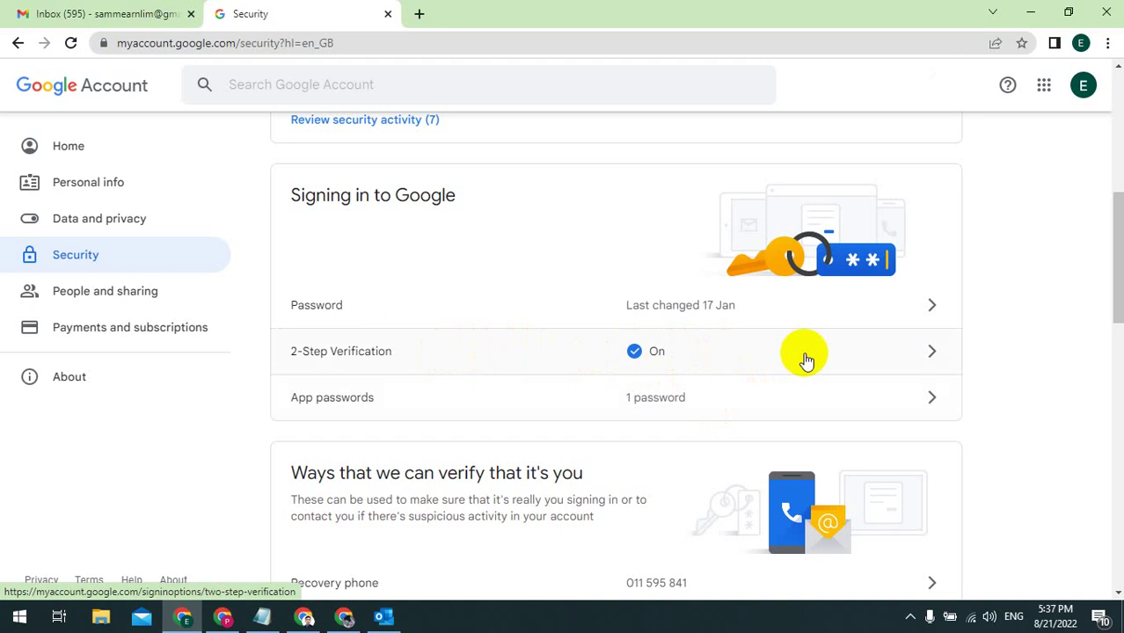
left_click(580, 410)
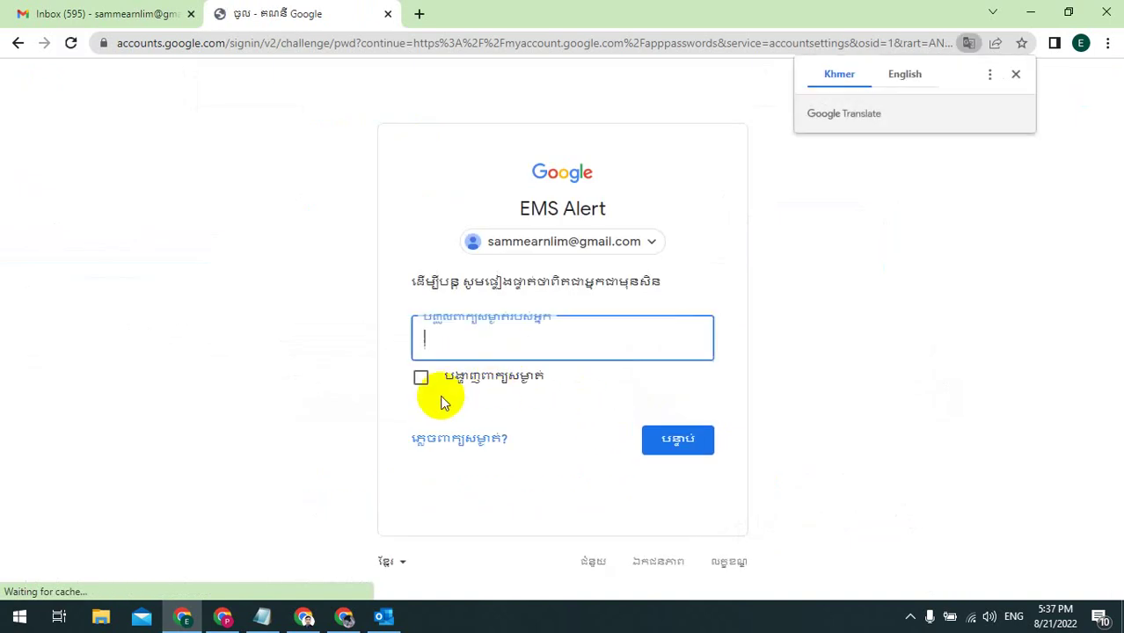
- Return to the Security page and select App passwords again
left_click(14, 48)
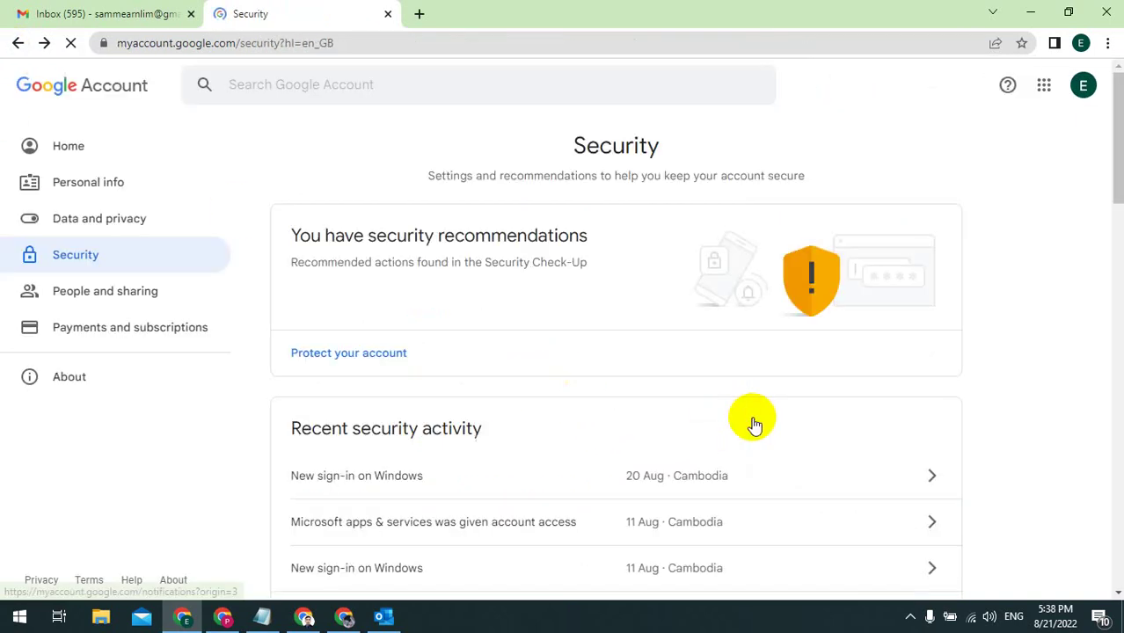
scroll(603, 396, "down", 5)
scroll(602, 395, "down", 1)
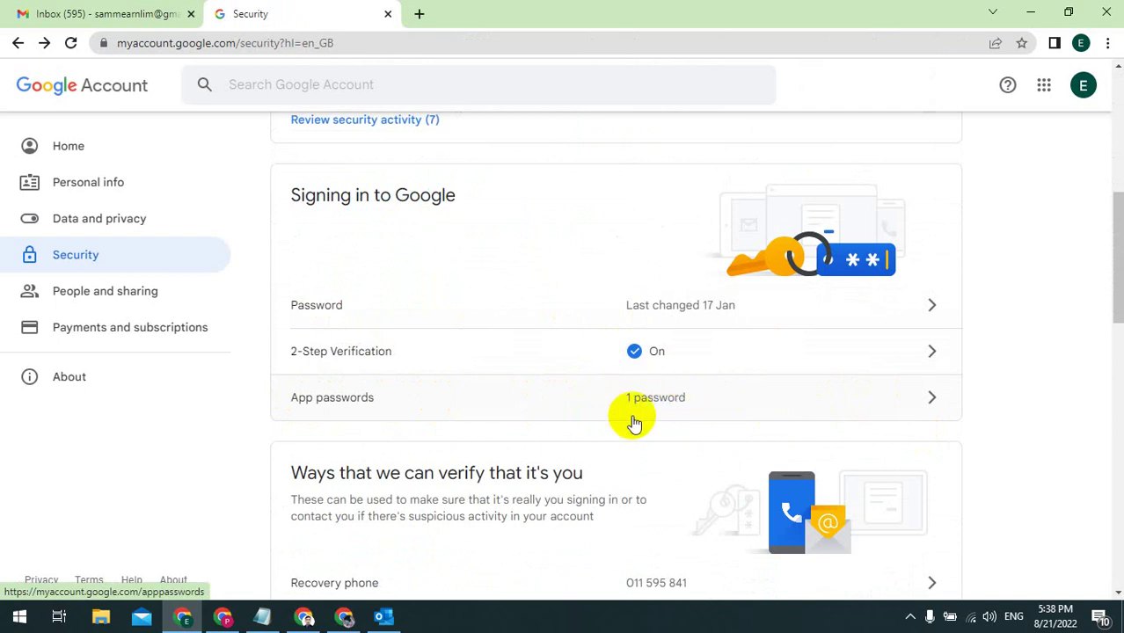
left_click(341, 403)
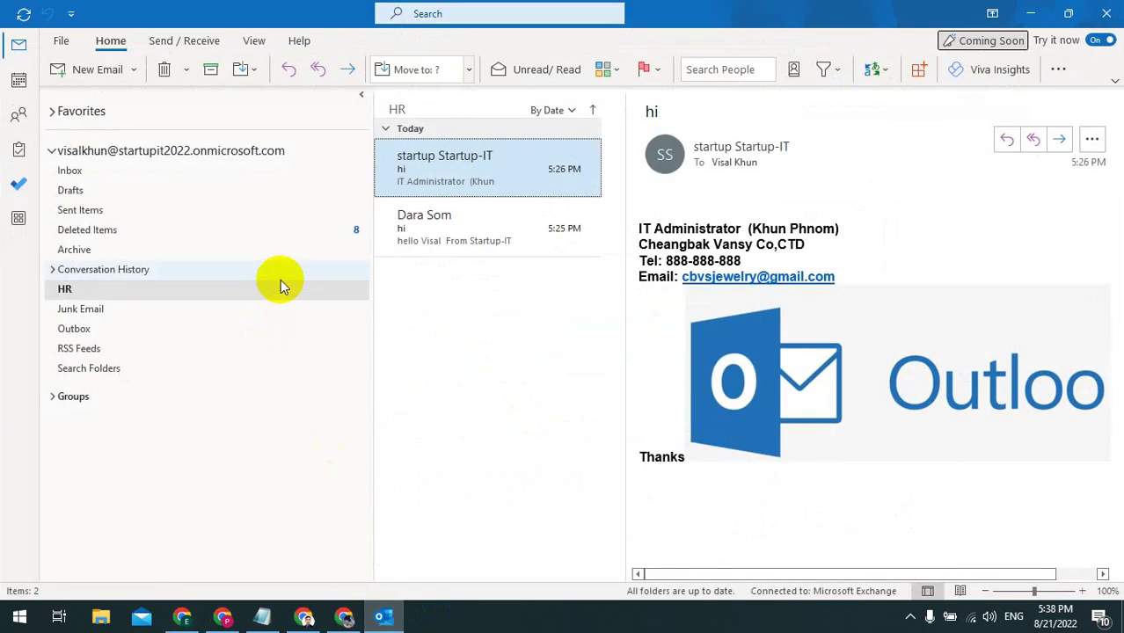
- Confirm identity with the account password to reach the App passwords page
left_click(1030, 12)
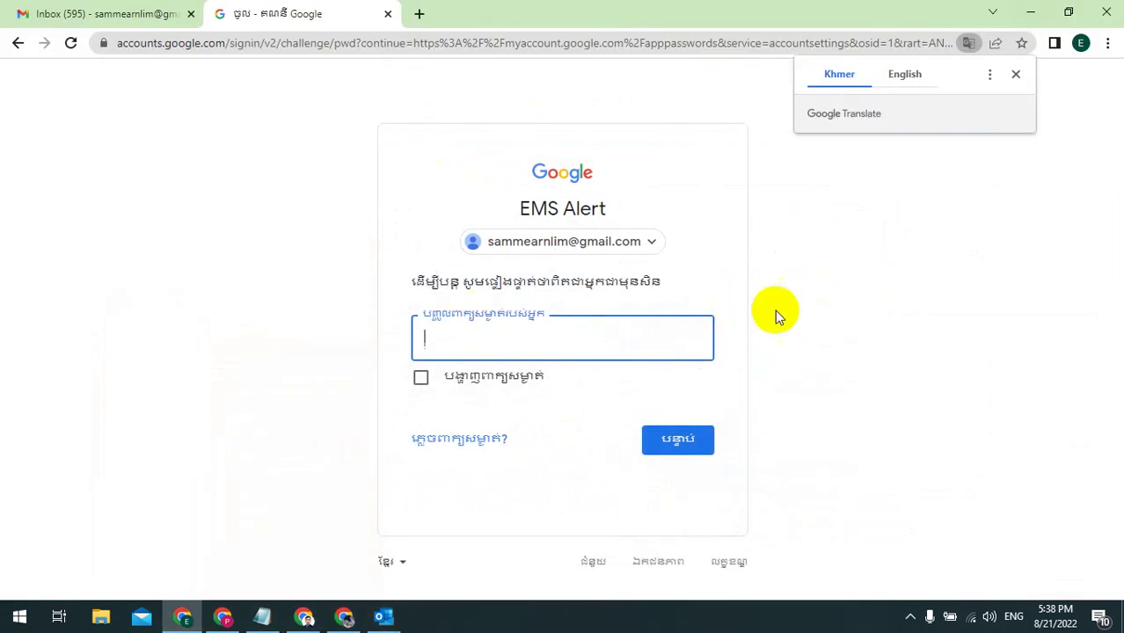
left_click(114, 13)
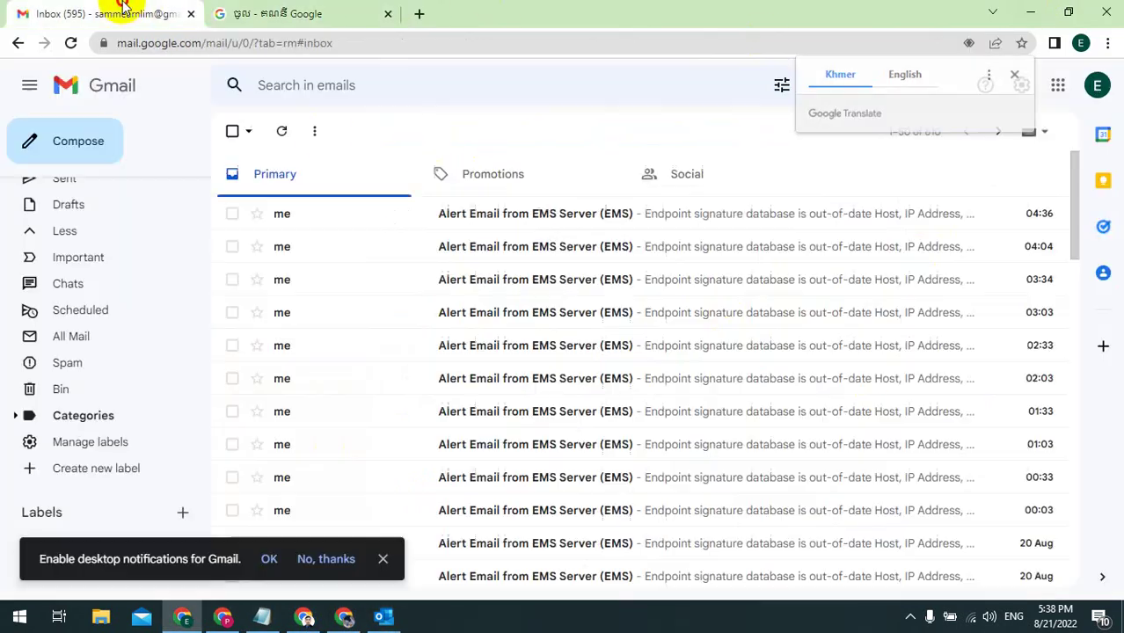
left_click(308, 11)
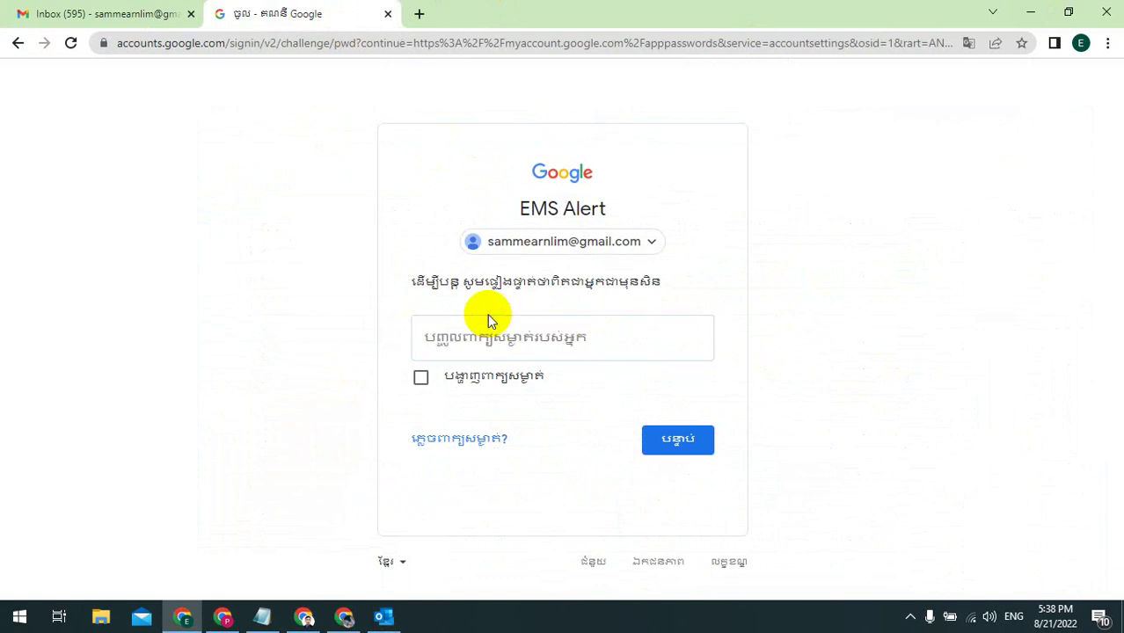
left_click(579, 341)
type("•")
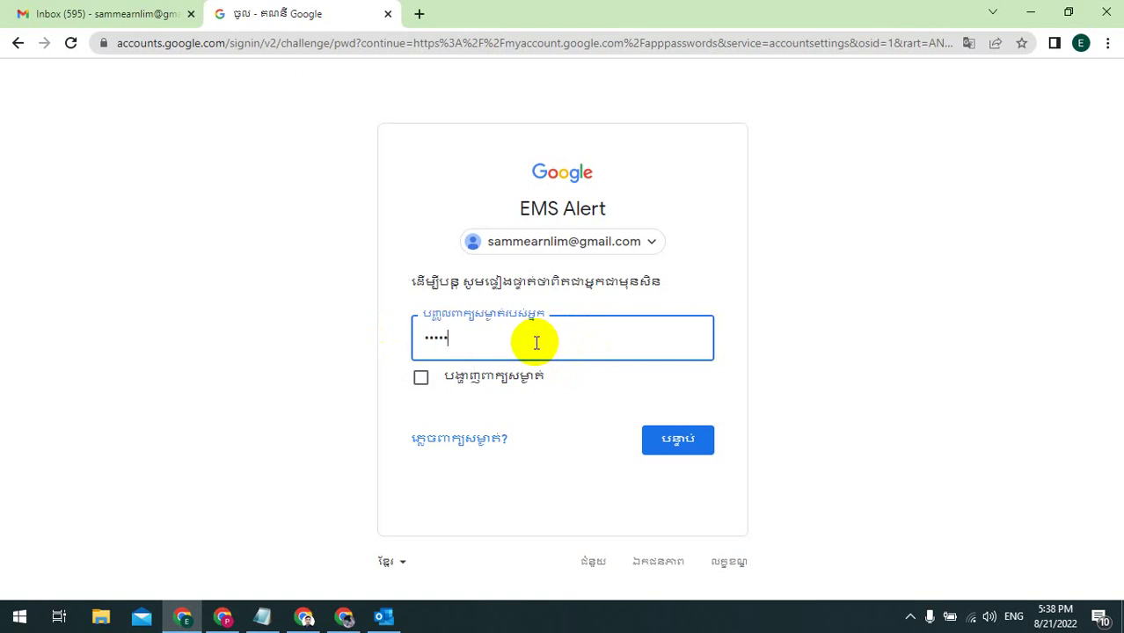
type("•••••••••")
key("Return")
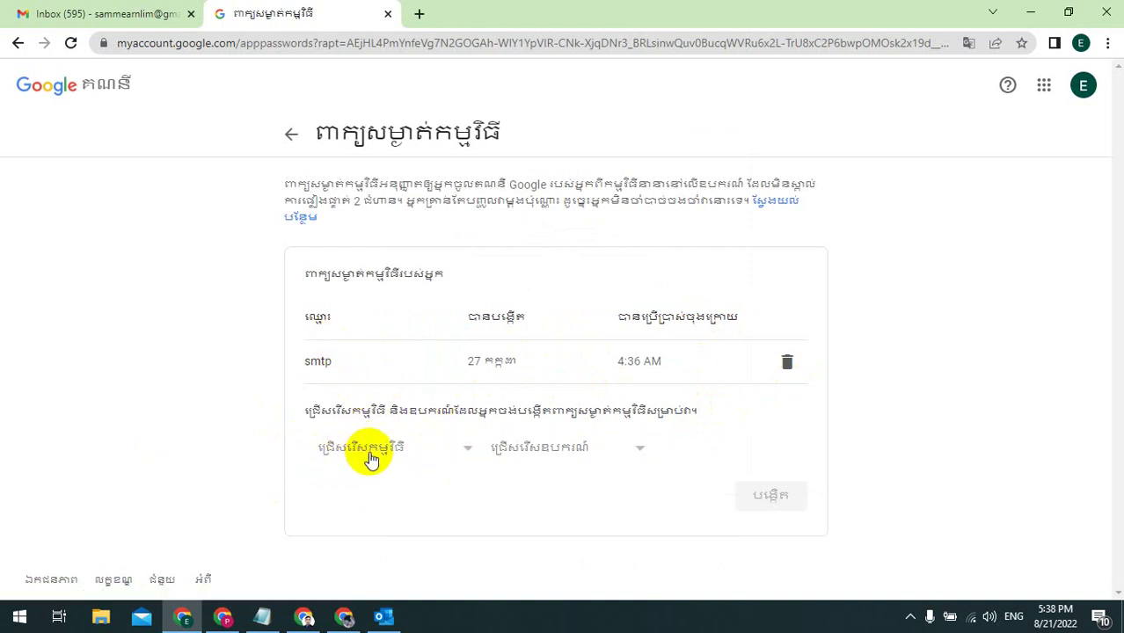
- Generate a custom-named app password 'POP-info' and select its 16-character code
left_click(463, 453)
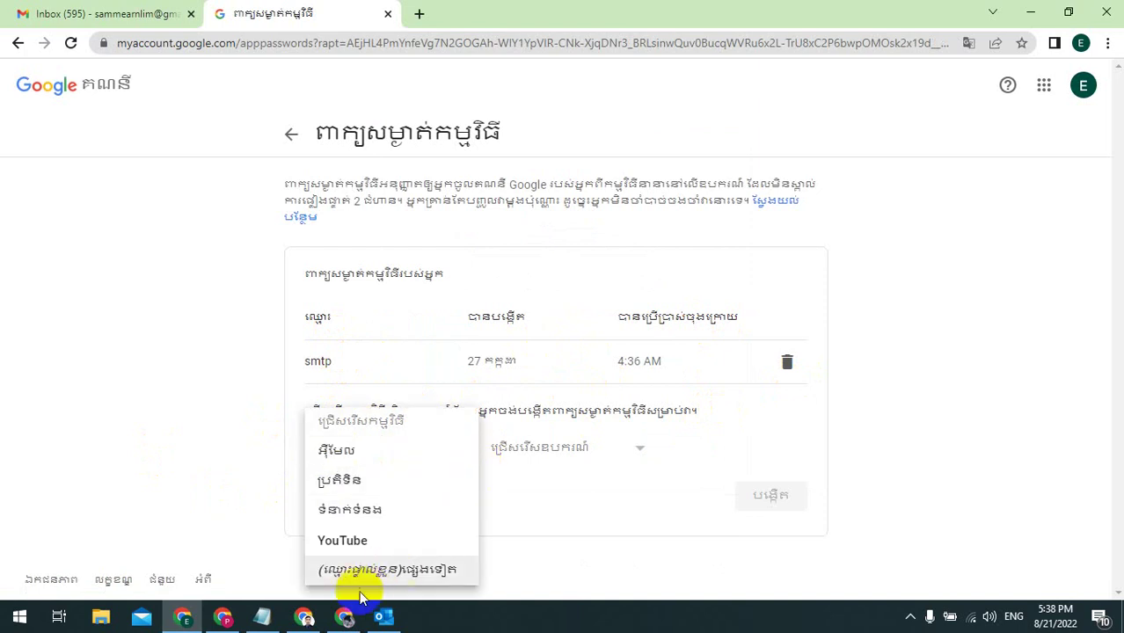
left_click(392, 571)
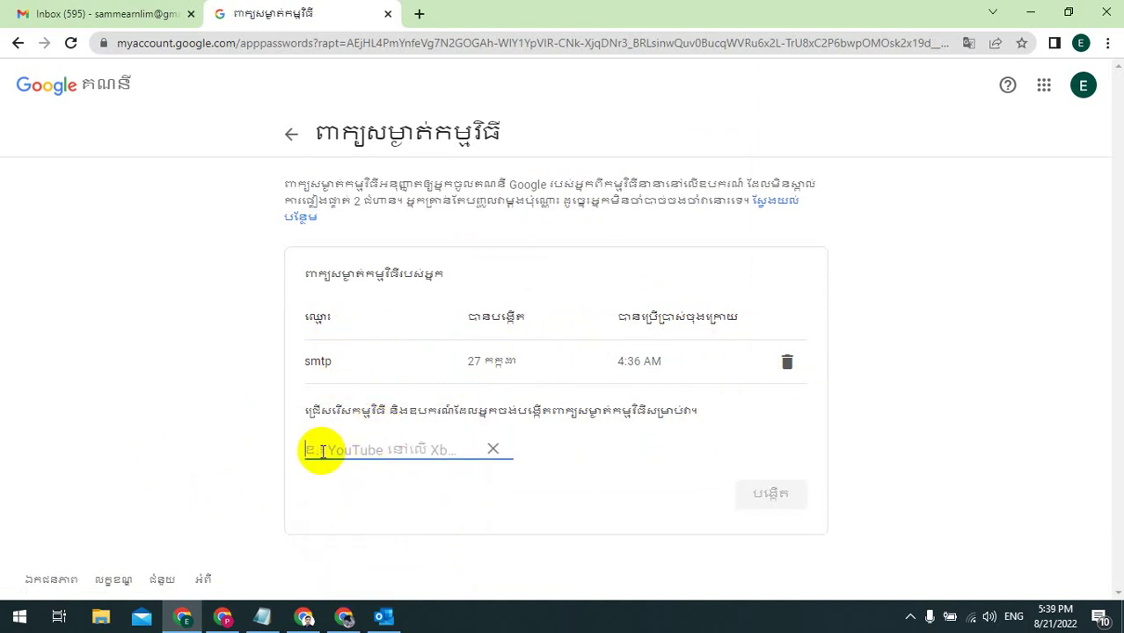
type("POP-info")
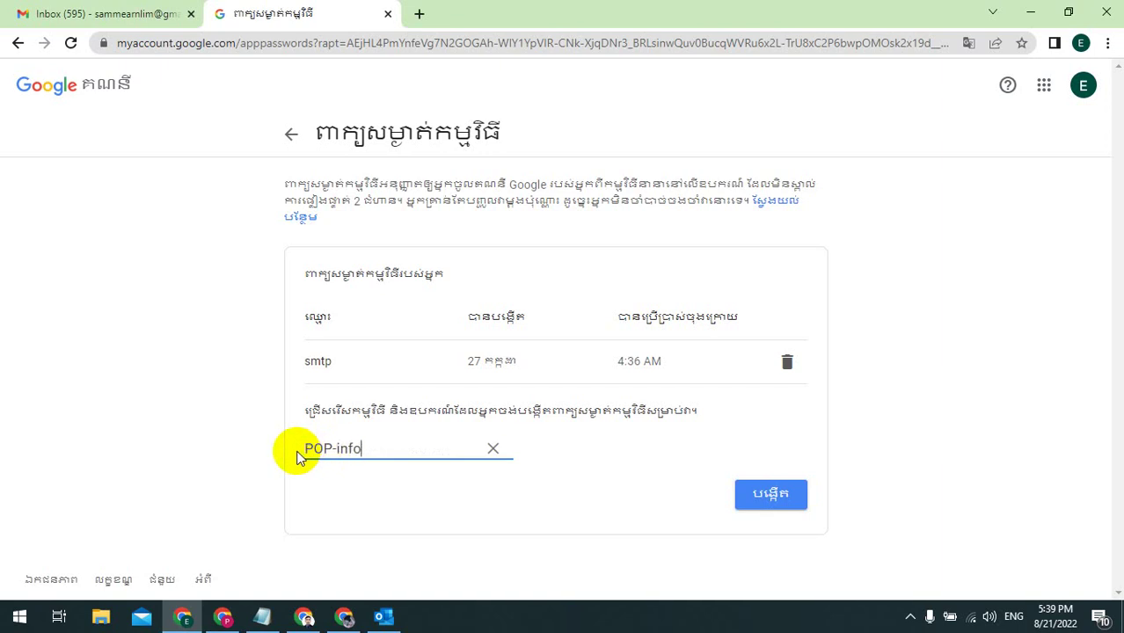
left_click(731, 504)
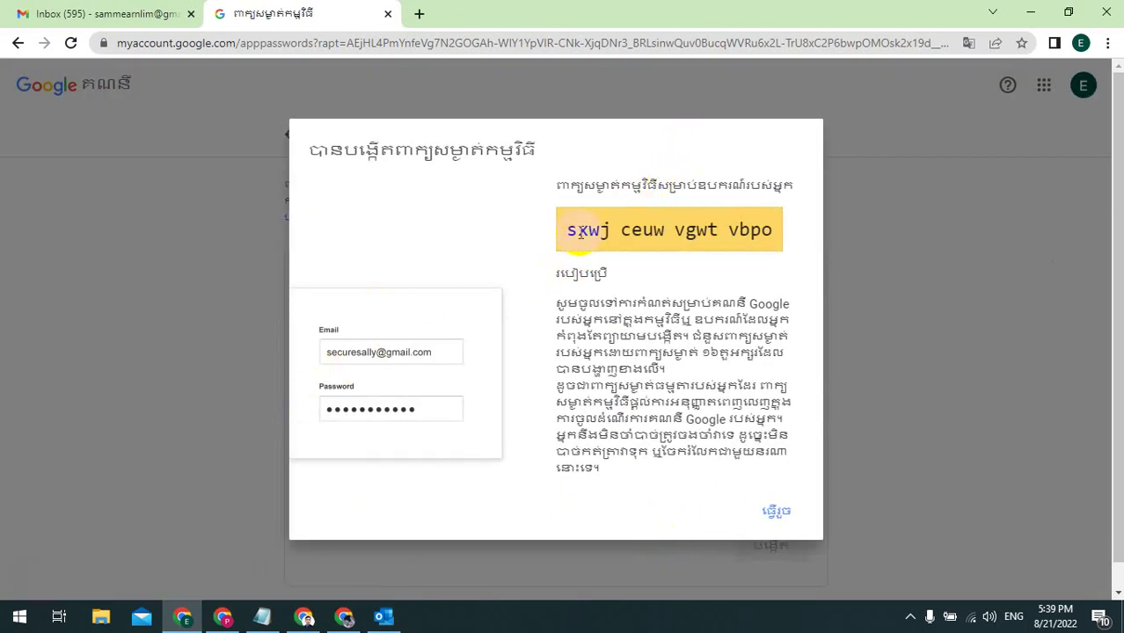
left_click_drag(568, 230, 742, 233)
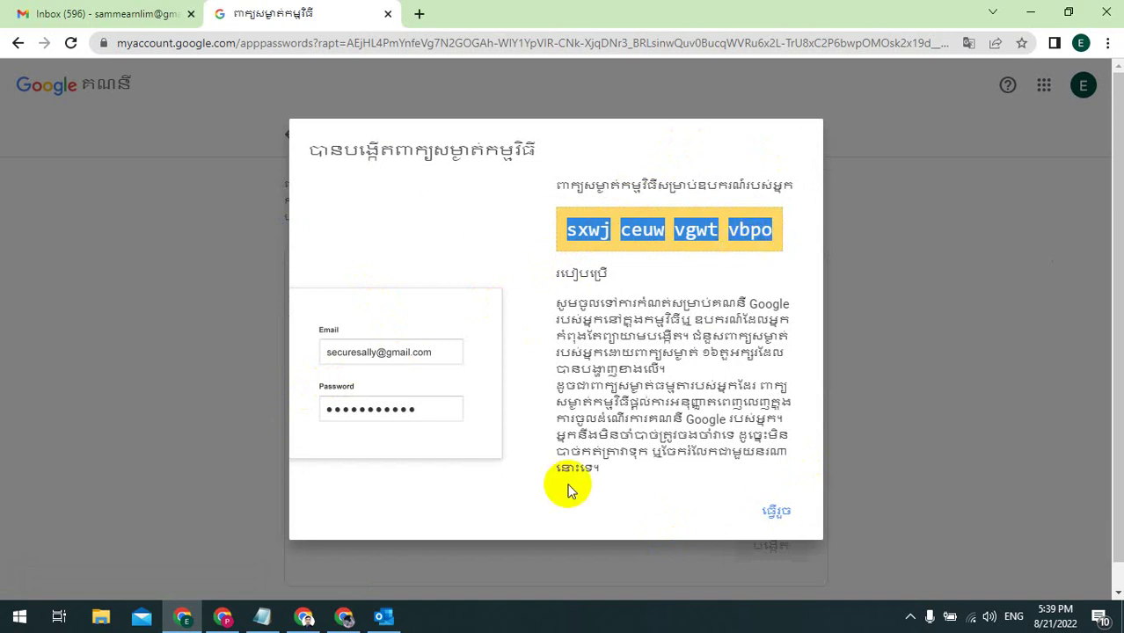
left_click(534, 620)
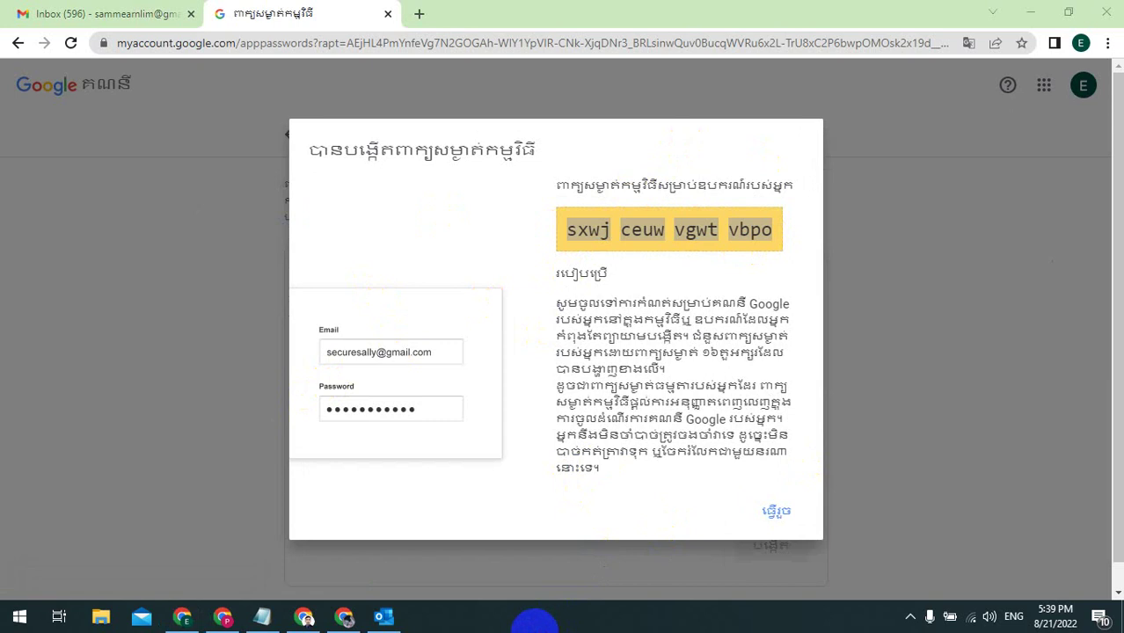
- Launch Notepad with Win+R and move its window aside to reveal the app password
key("super+r")
type("no")
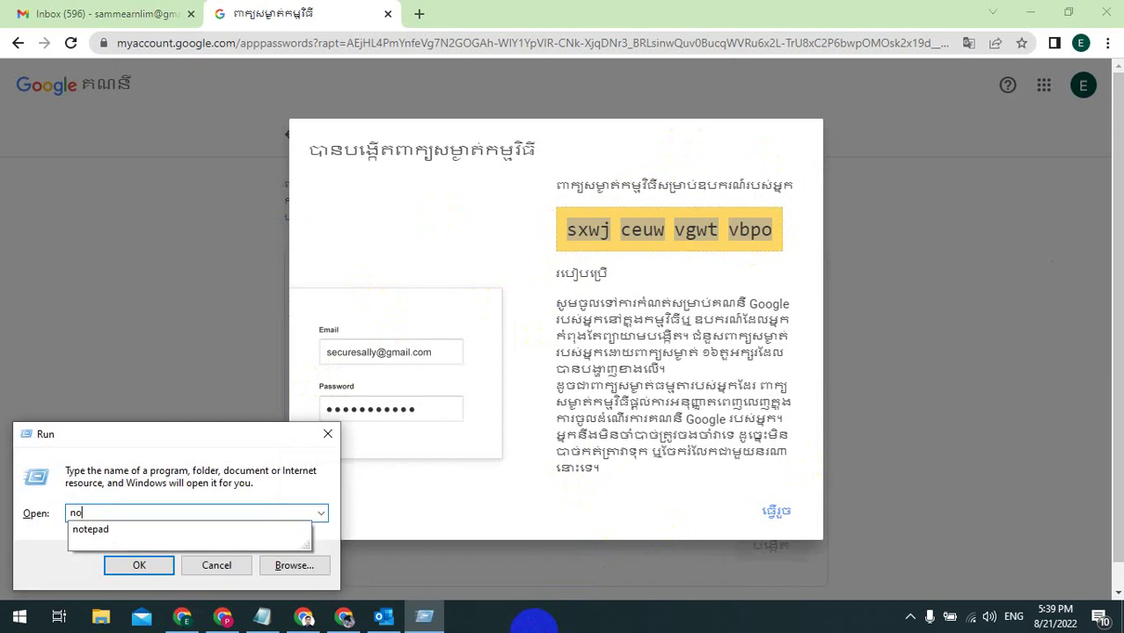
type("tepad")
key("Return")
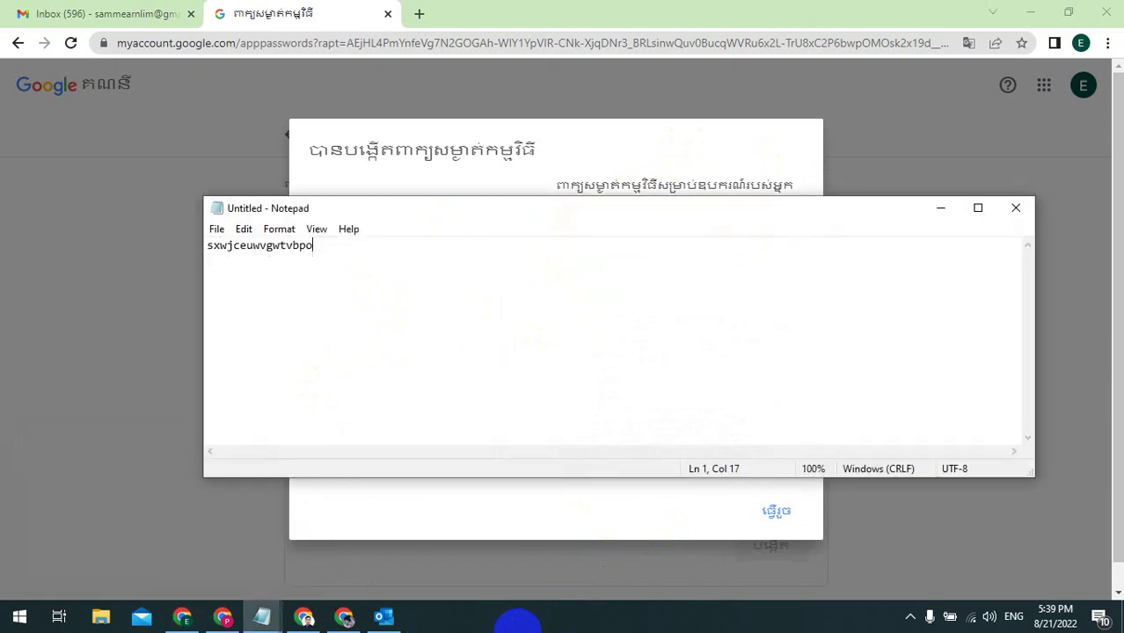
left_click_drag(620, 209, 656, 307)
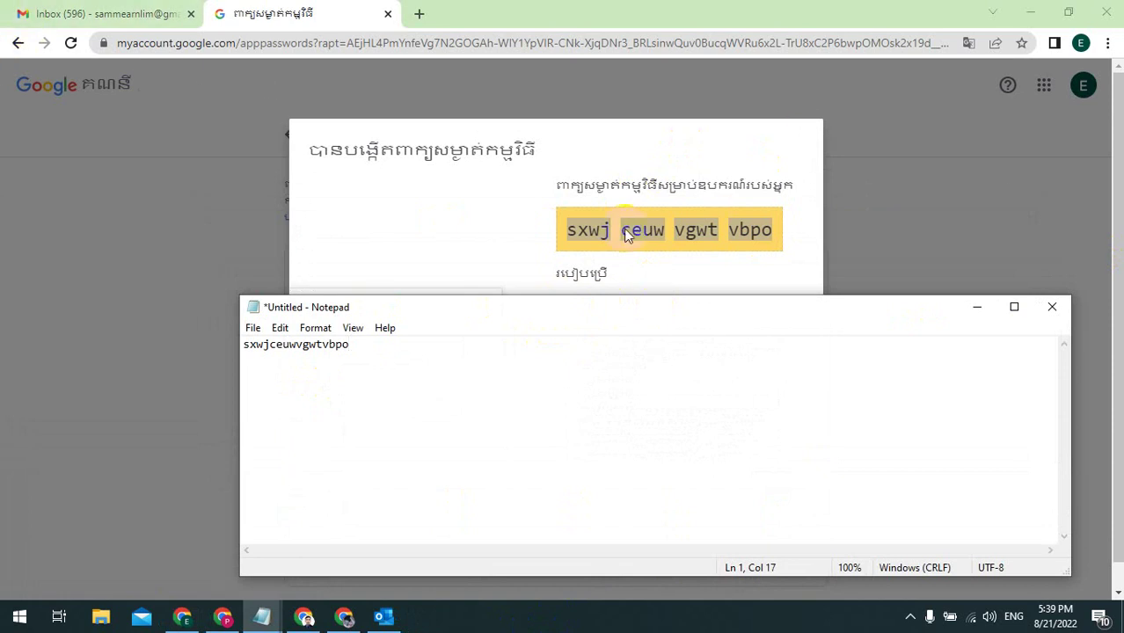
- Copy the app password into Notepad, then minimize Chrome and Notepad to show the desktop
left_click(771, 237)
left_click_drag(774, 237, 558, 233)
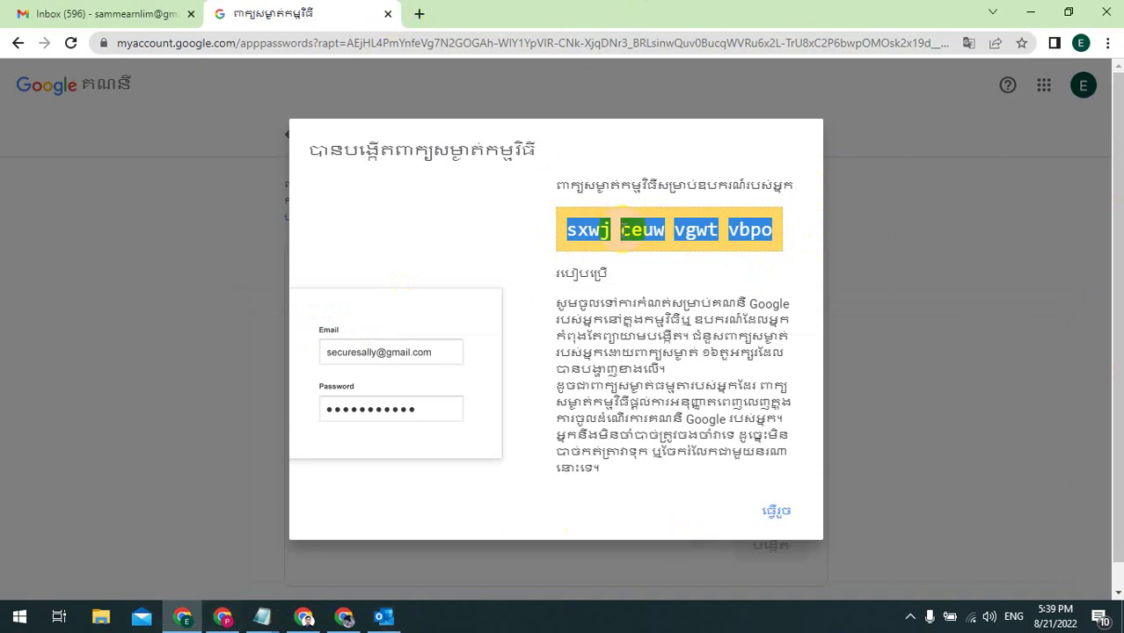
left_click(1030, 8)
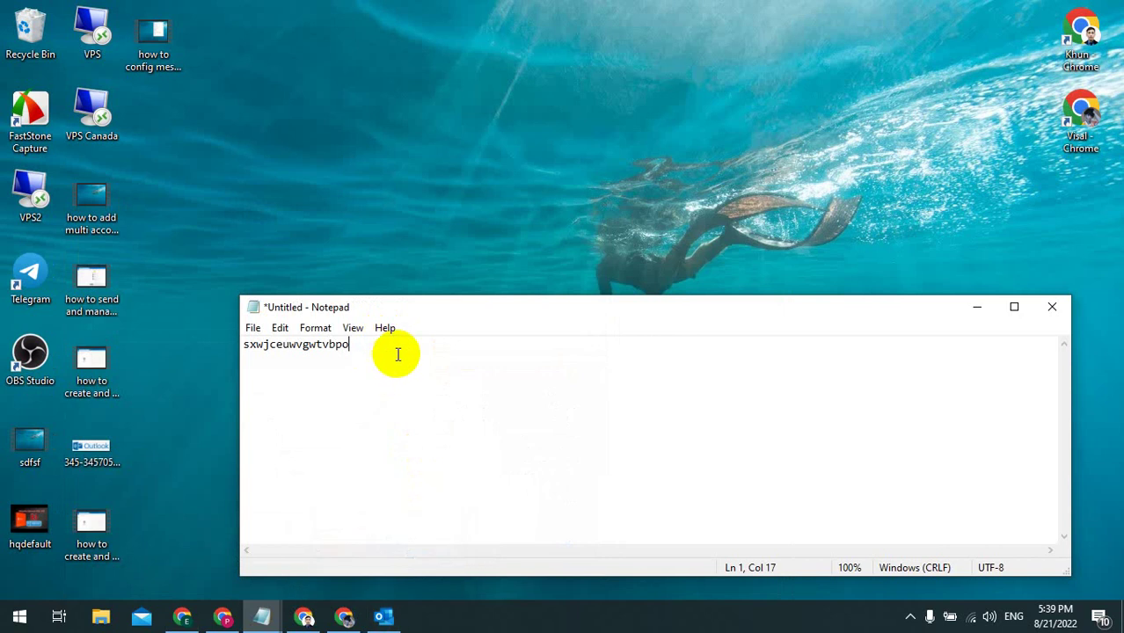
left_click_drag(397, 347, 226, 333)
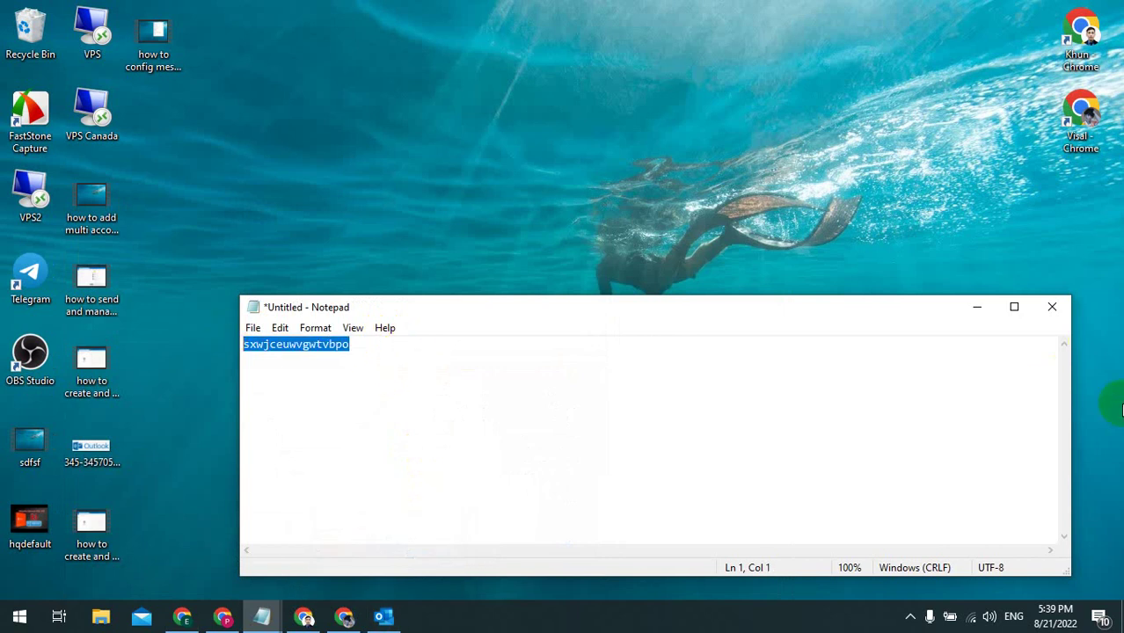
left_click(857, 414)
left_click(976, 307)
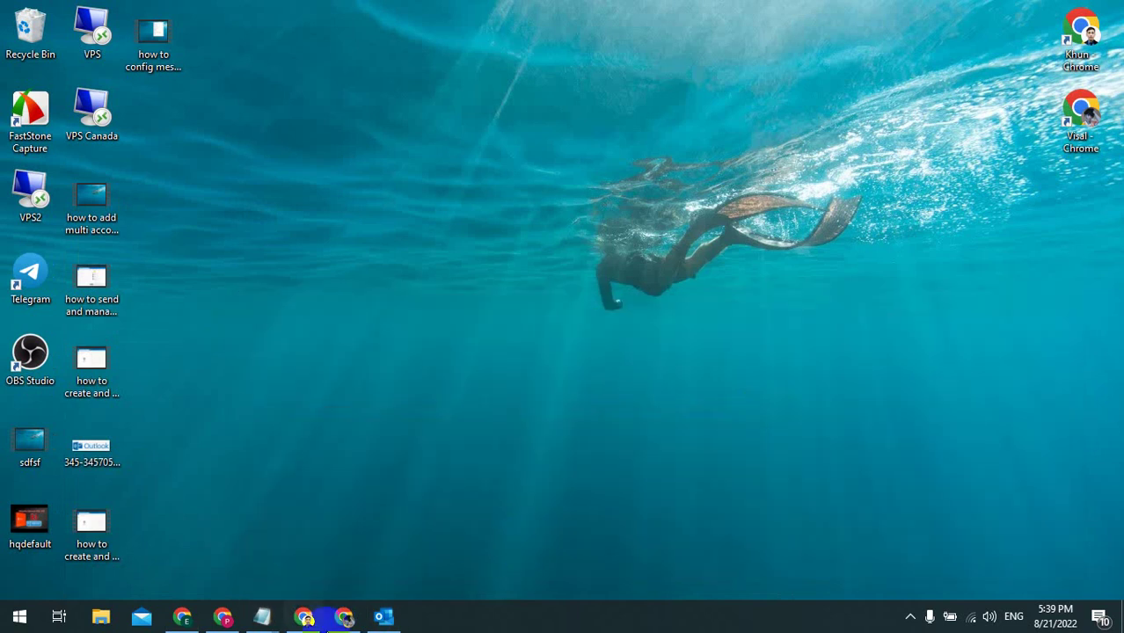
- Bring up Outlook and open File > Account Settings to list the existing Exchange account
left_click(387, 618)
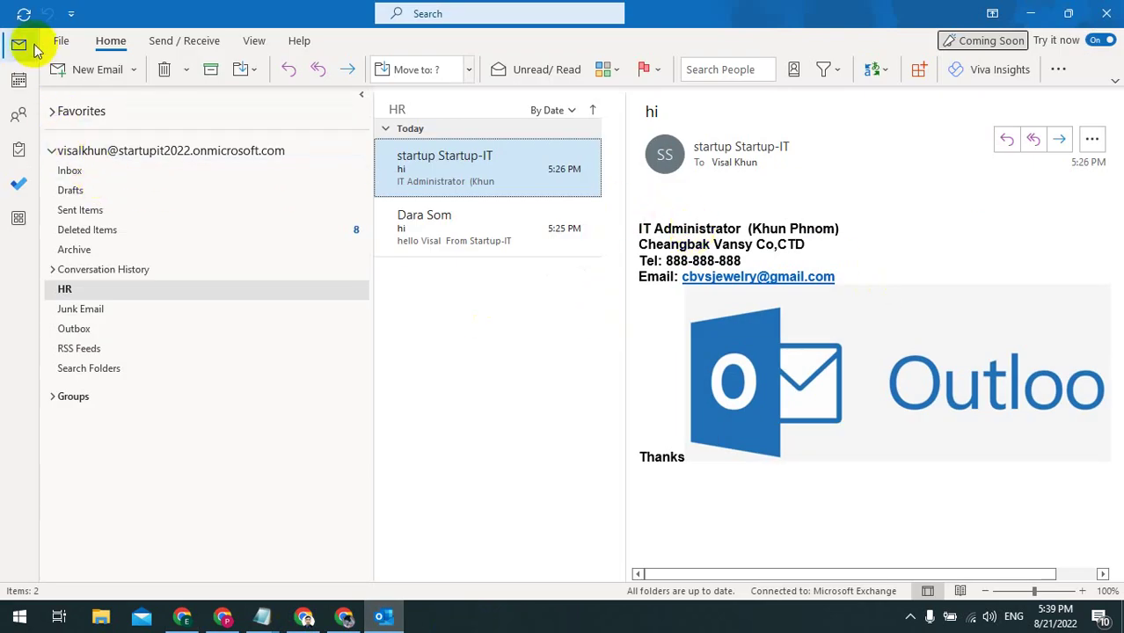
left_click(62, 41)
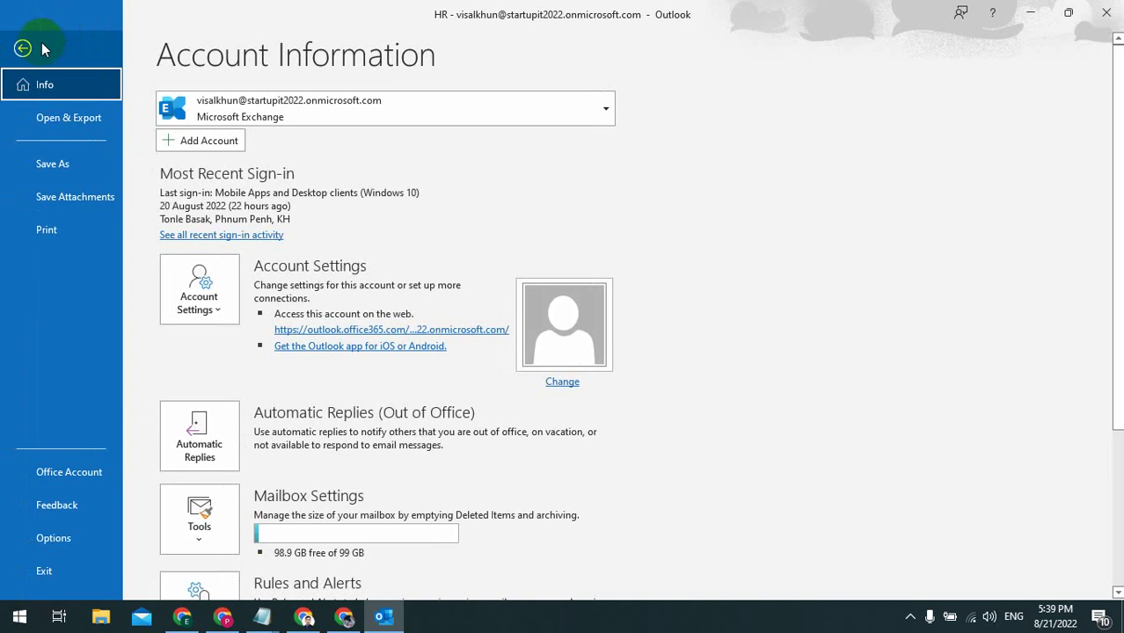
left_click(24, 44)
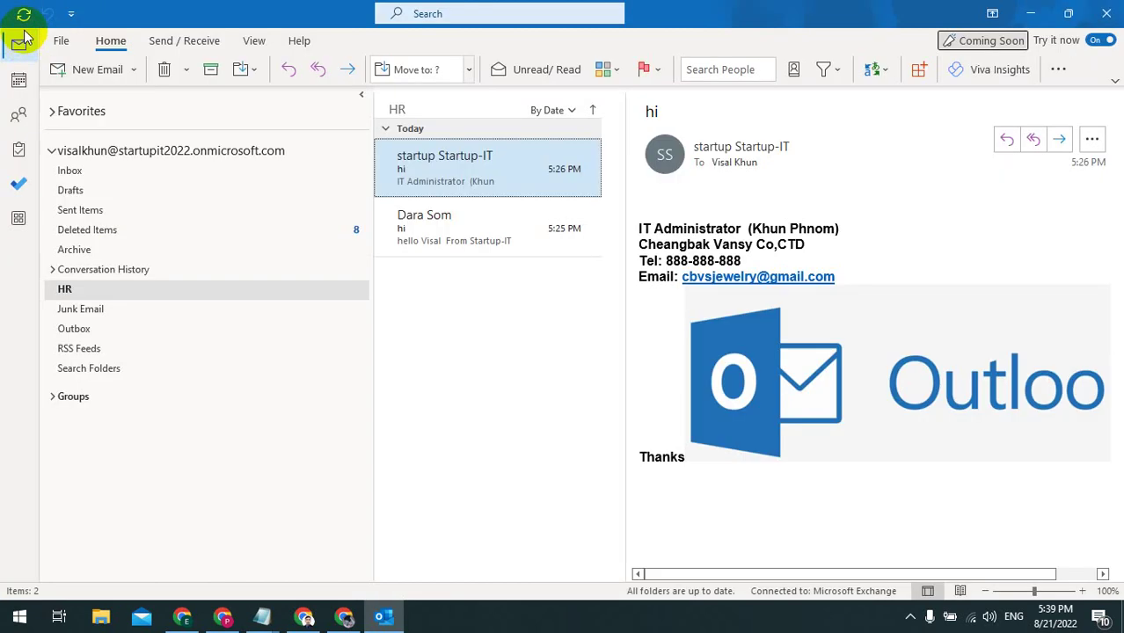
left_click(60, 41)
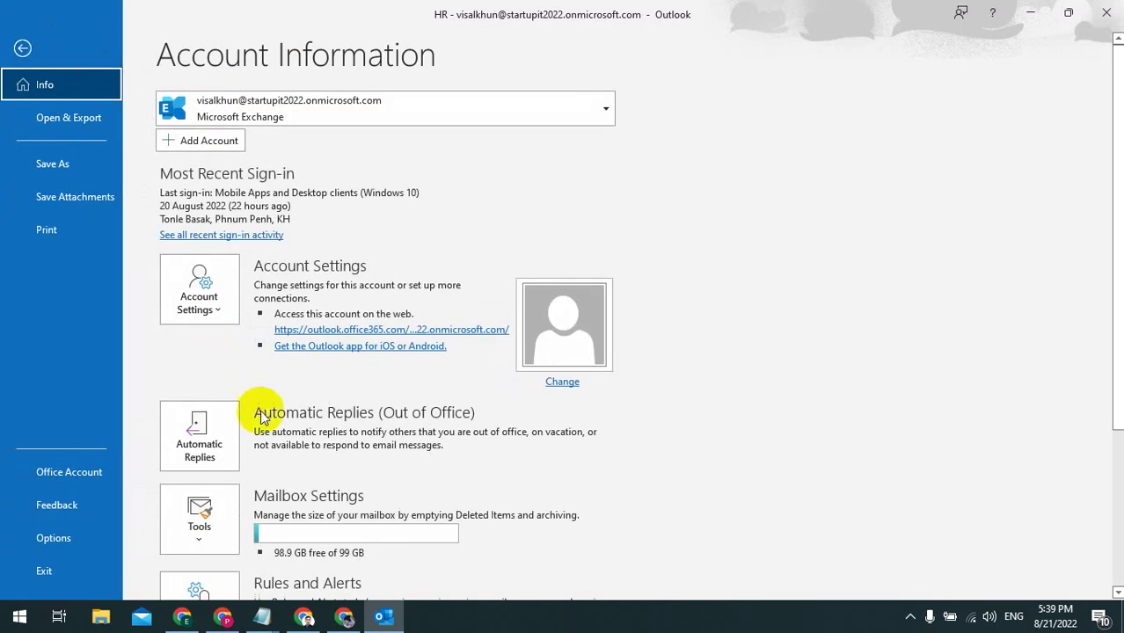
left_click(23, 59)
left_click(58, 41)
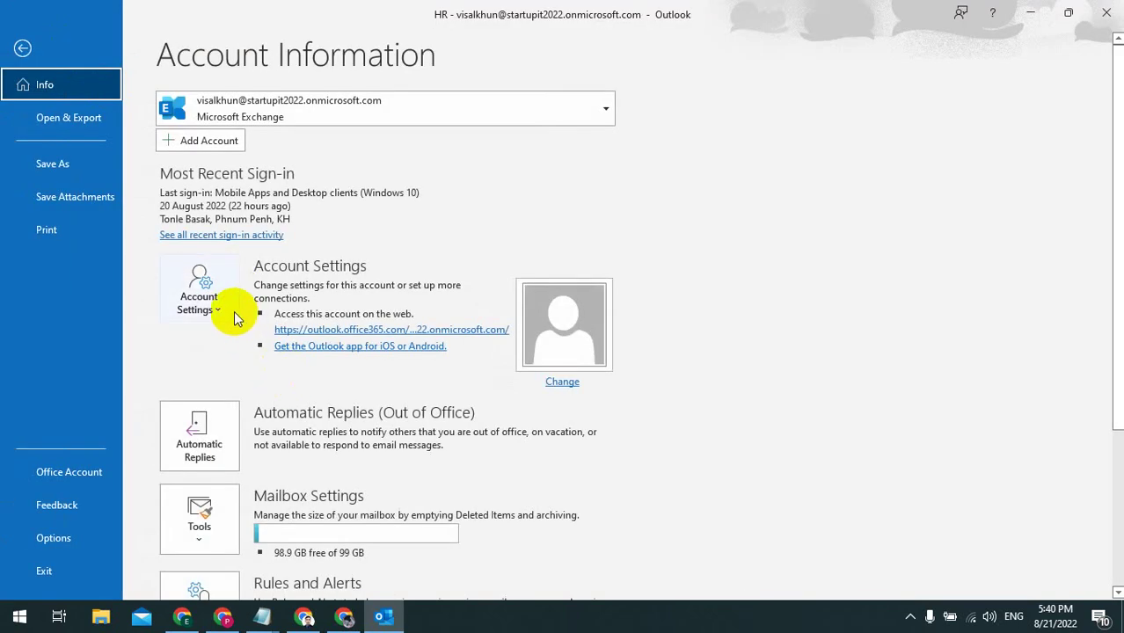
left_click(230, 312)
left_click(236, 354)
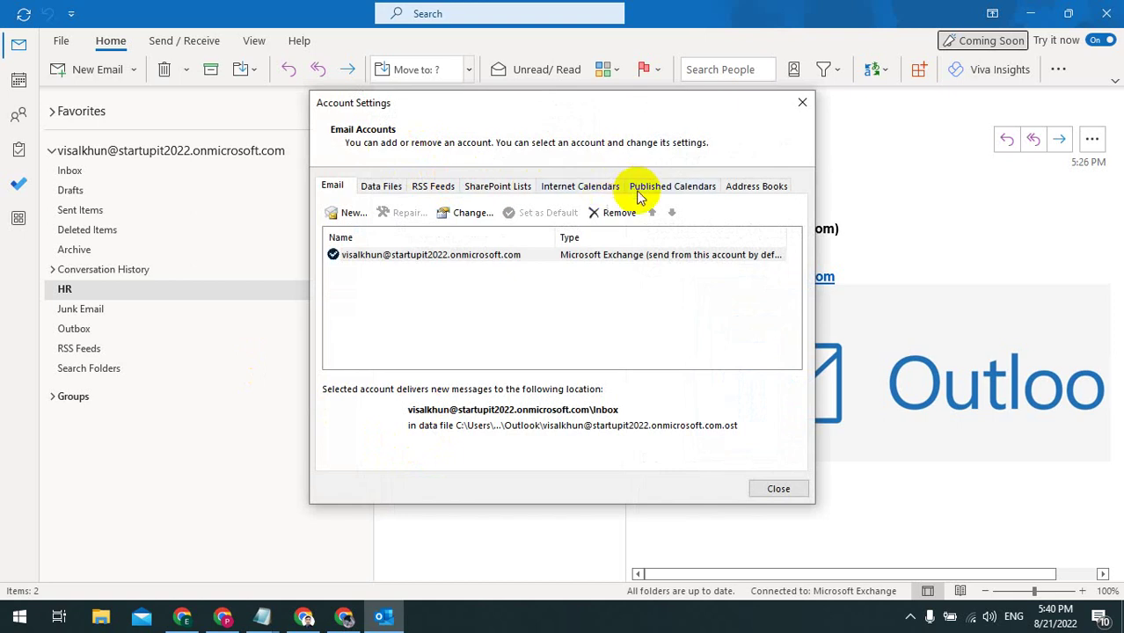
- Start adding a new email account with the manual setup option
left_click(453, 255)
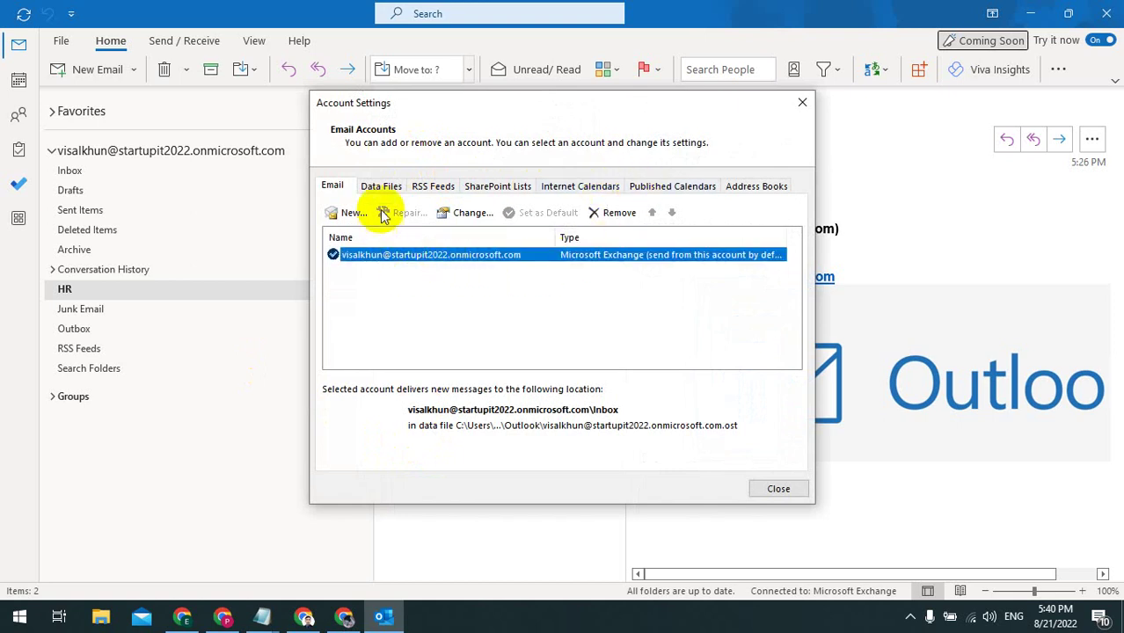
left_click(354, 213)
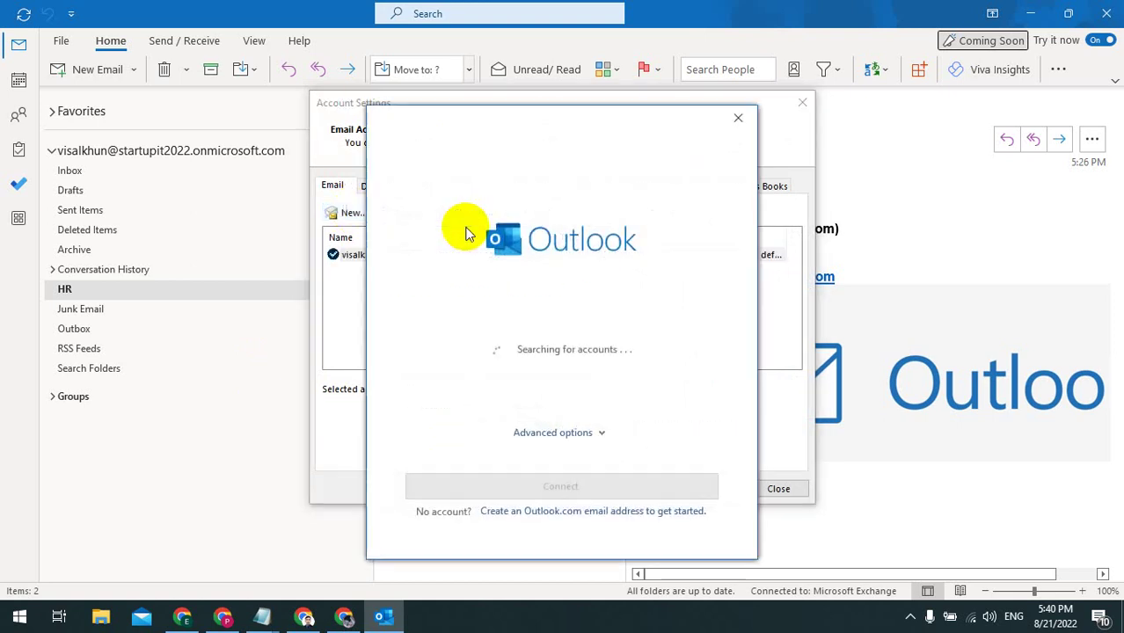
left_click(552, 432)
left_click(544, 461)
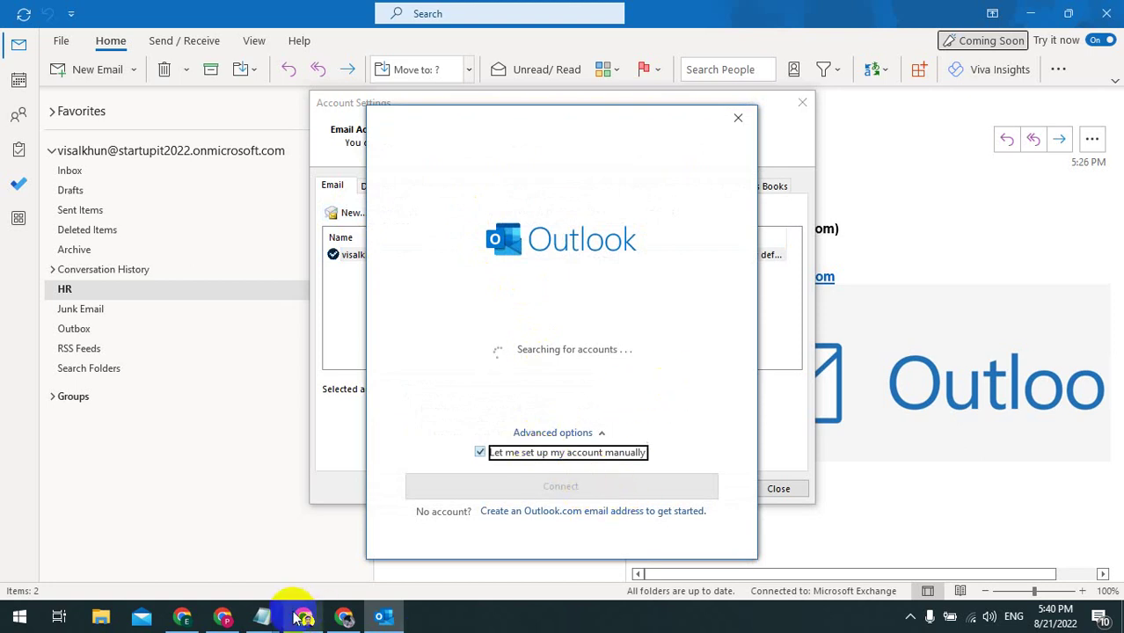
- Copy the Gmail account's email address from the Google account panel in Chrome
left_click(182, 617)
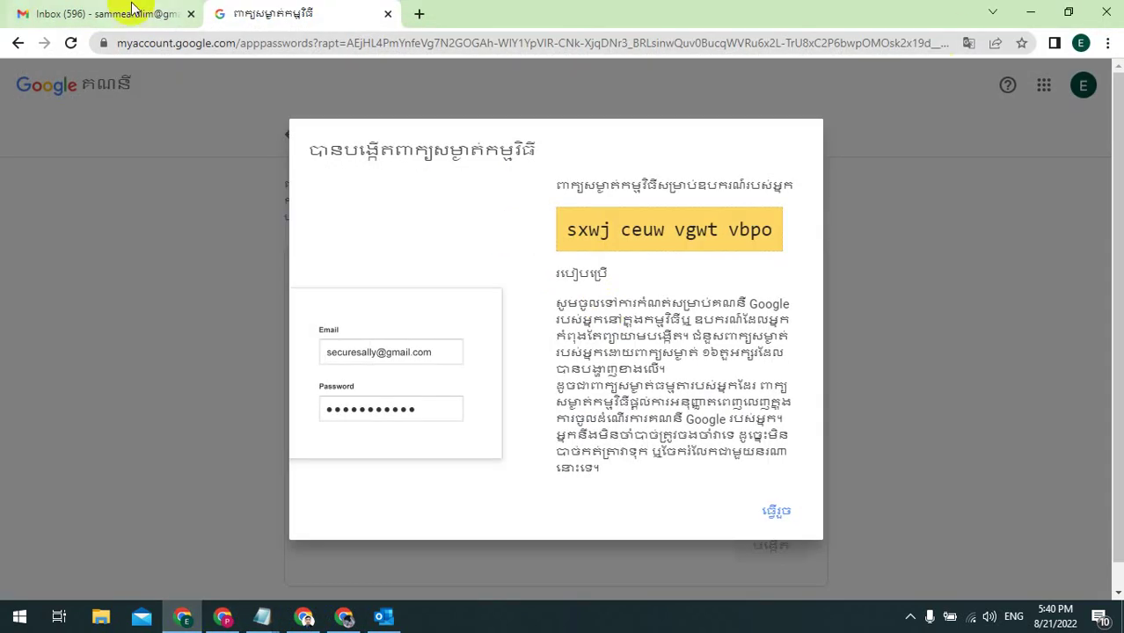
left_click(99, 13)
left_click(1097, 86)
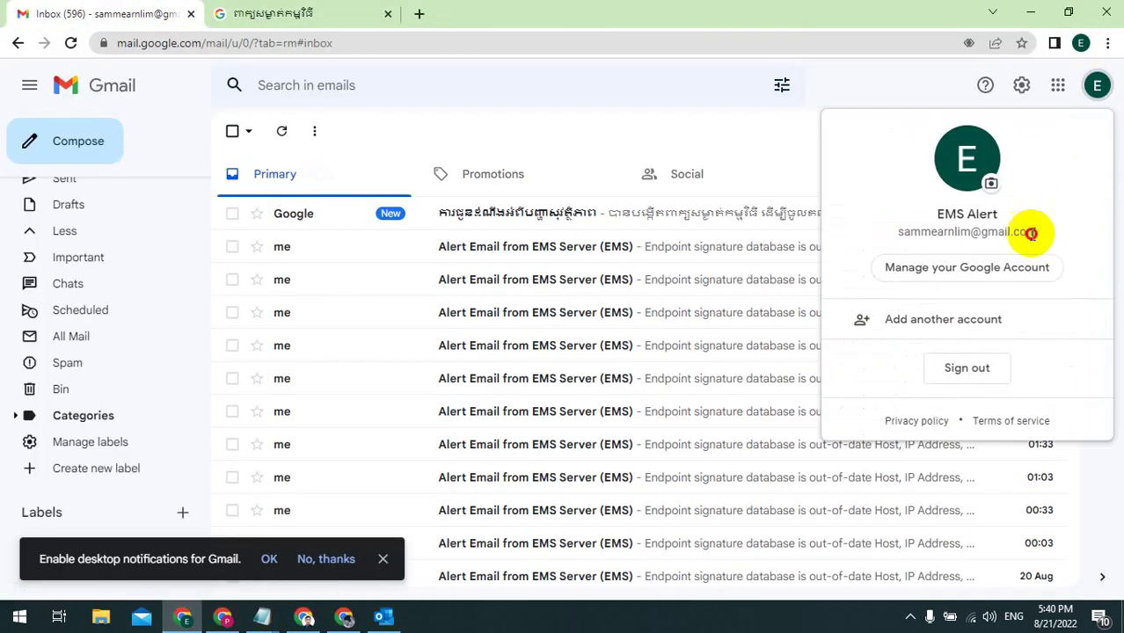
left_click_drag(1034, 231, 873, 236)
right_click(930, 231)
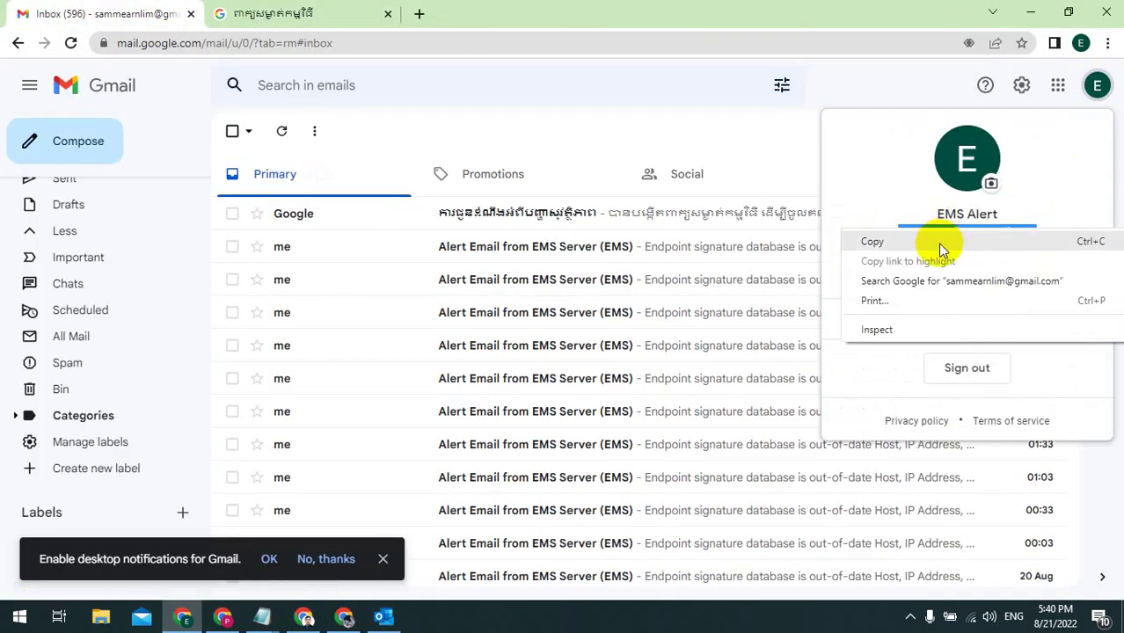
left_click(939, 241)
- Replace the prefilled company address in Outlook with the copied Gmail address
left_click(1030, 10)
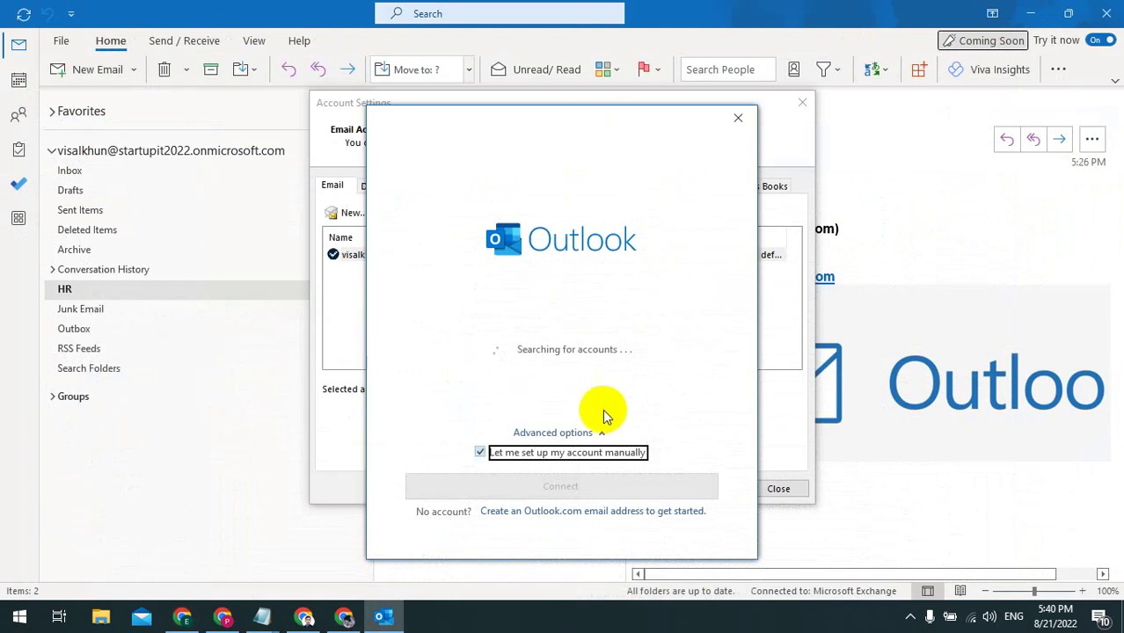
left_click(647, 370)
left_click_drag(673, 376, 230, 370)
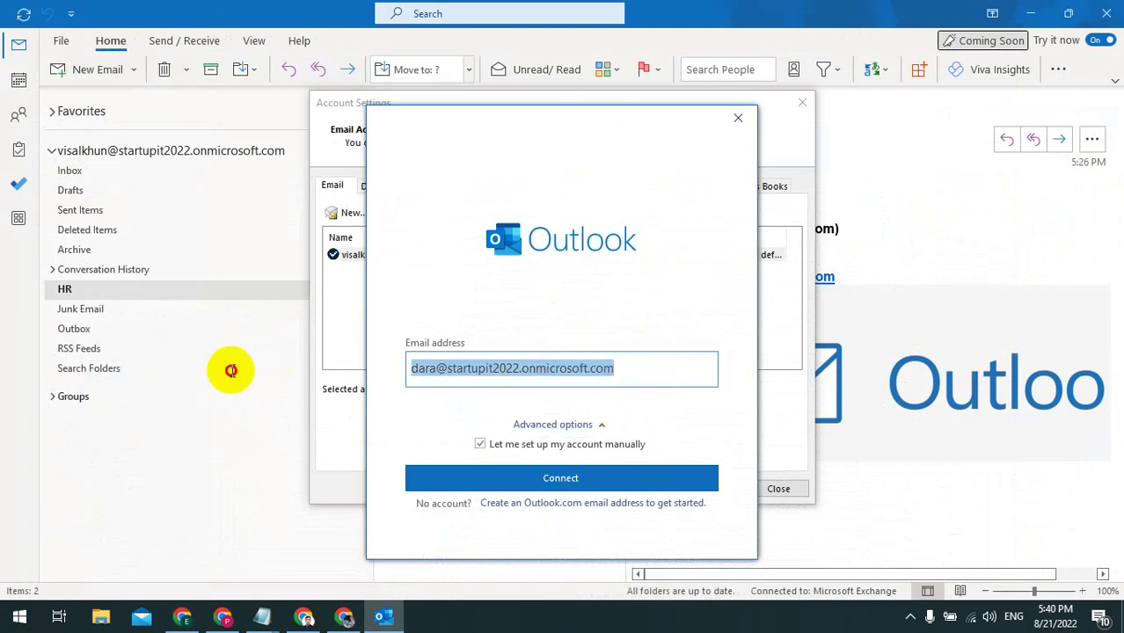
key("BackSpace")
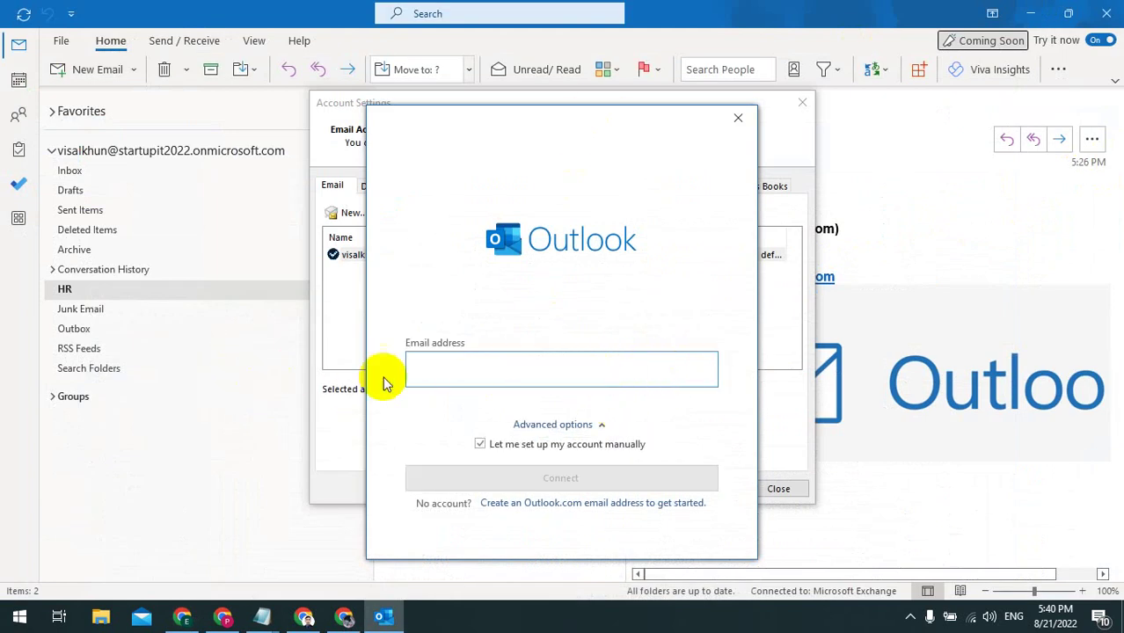
key("ctrl+v")
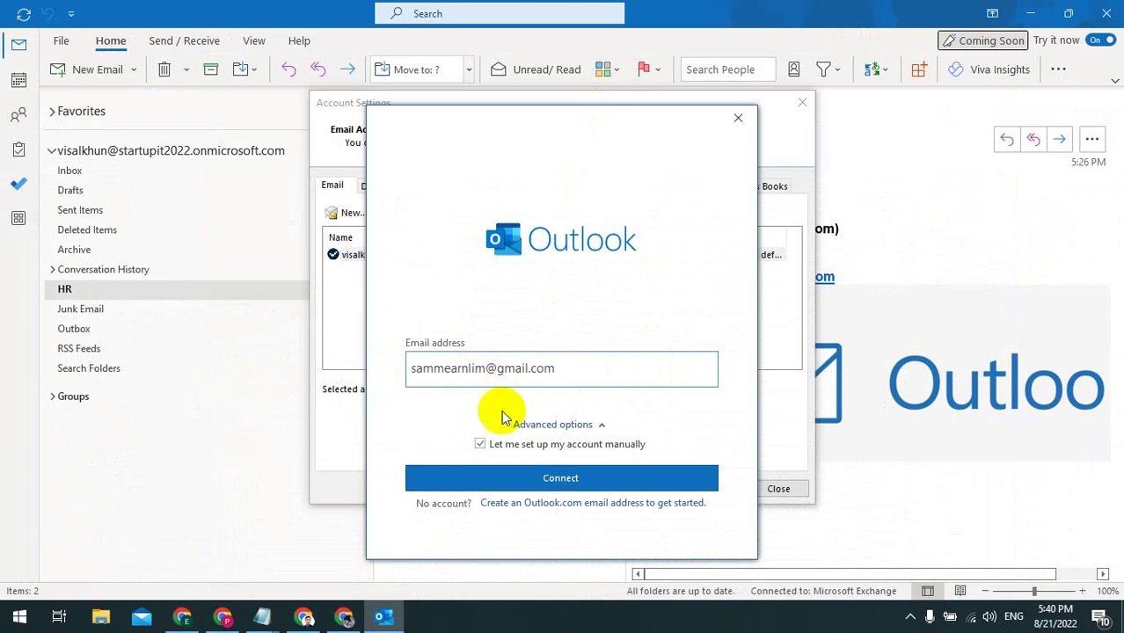
- Connect the Gmail address and choose POP as the account type
left_click(560, 486)
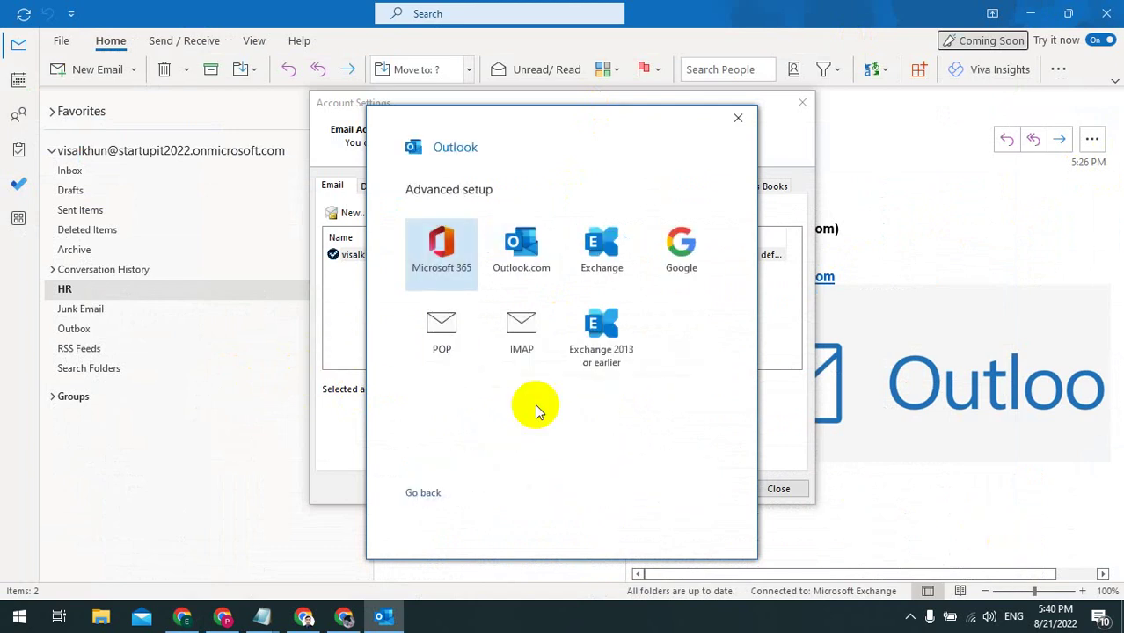
left_click_drag(469, 110, 724, 127)
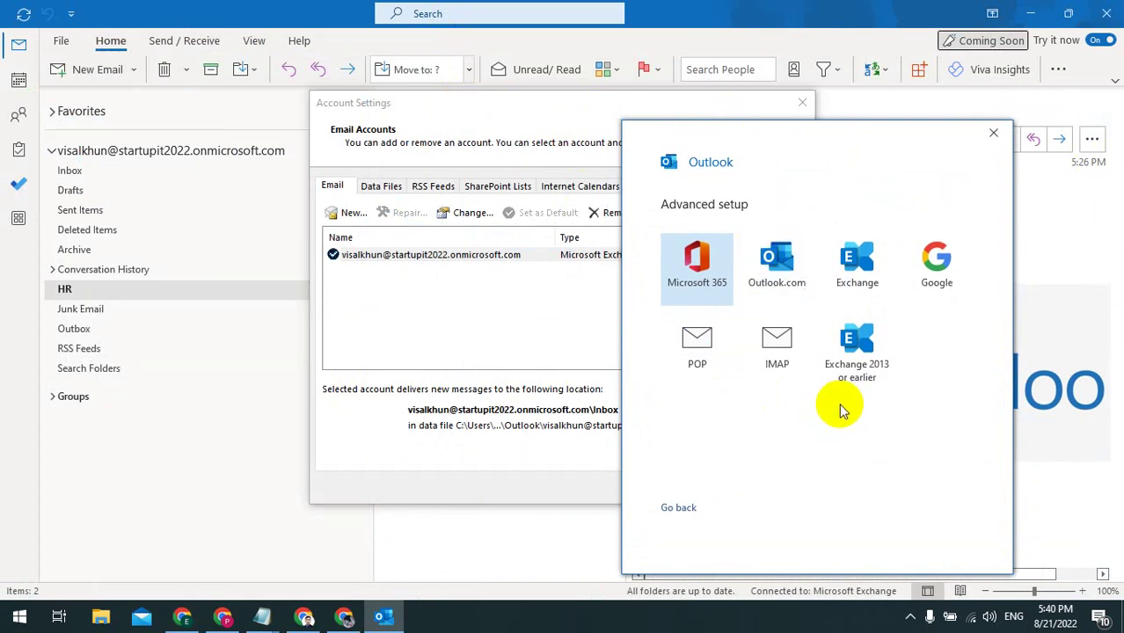
left_click(696, 338)
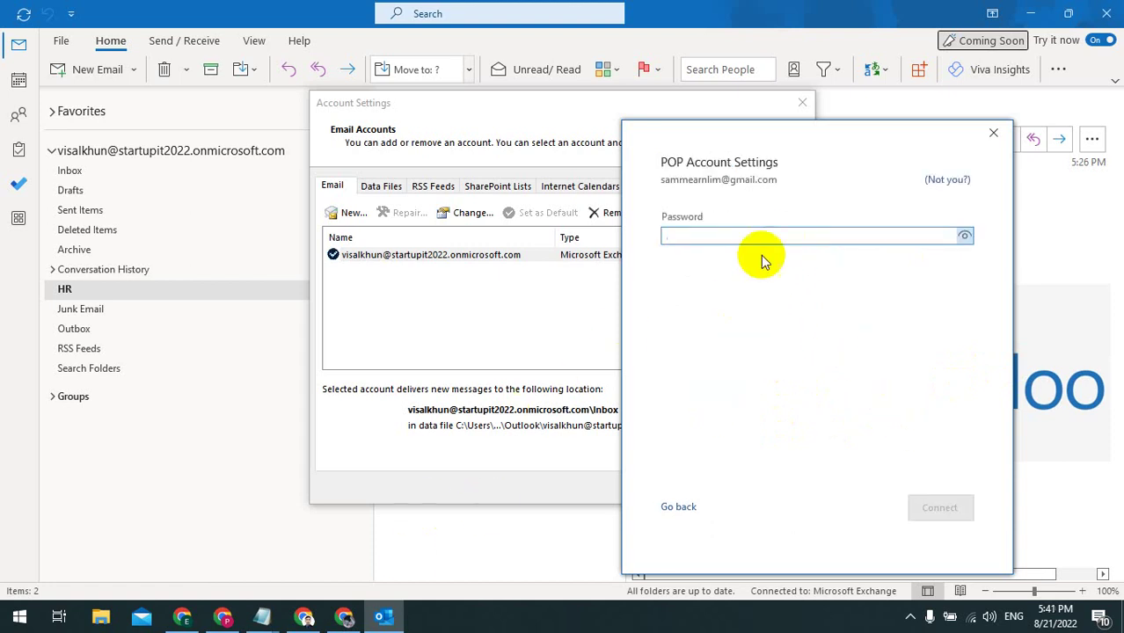
- Paste the app password from Notepad into the Password field and connect the POP account
mouse_move(263, 613)
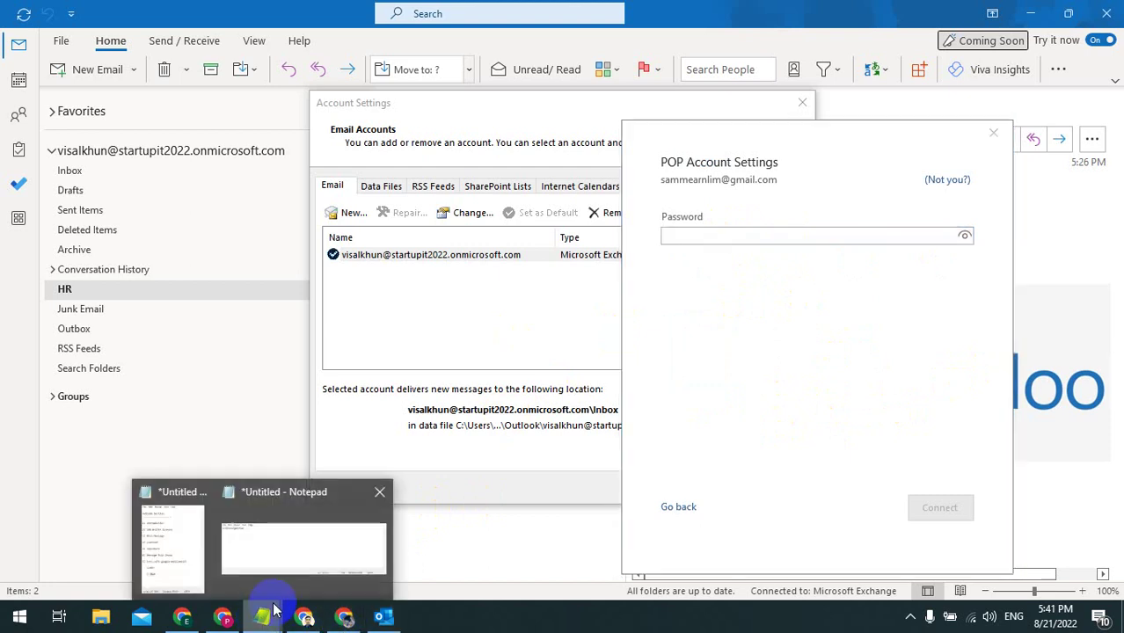
left_click(287, 545)
left_click_drag(453, 368, 101, 351)
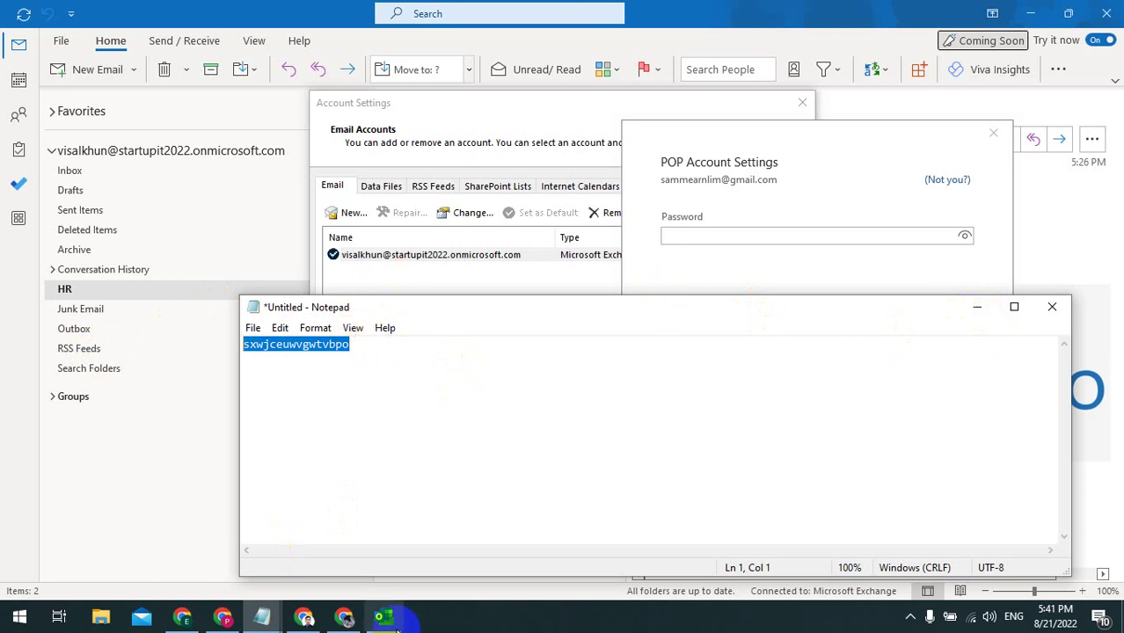
left_click(184, 619)
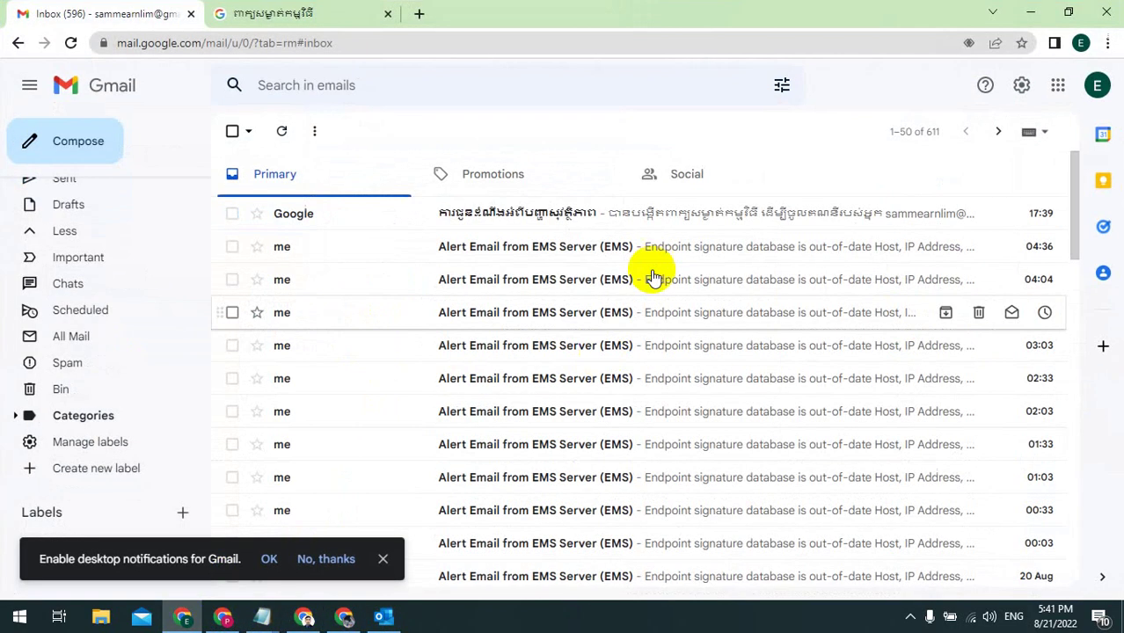
left_click(257, 13)
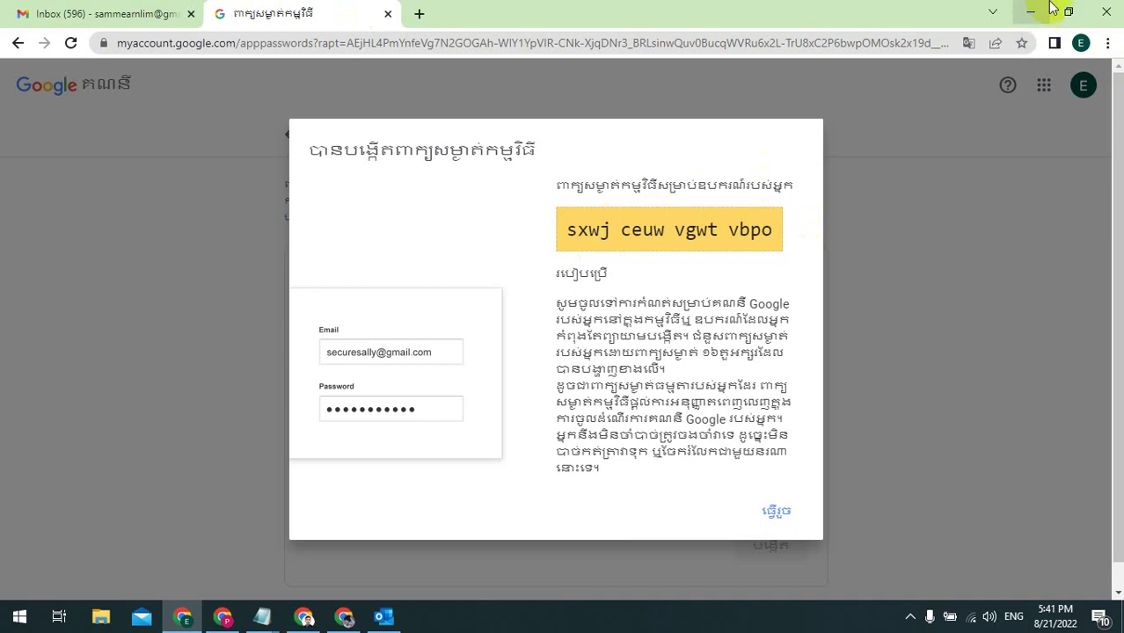
left_click(1031, 13)
left_click(977, 306)
left_click(803, 235)
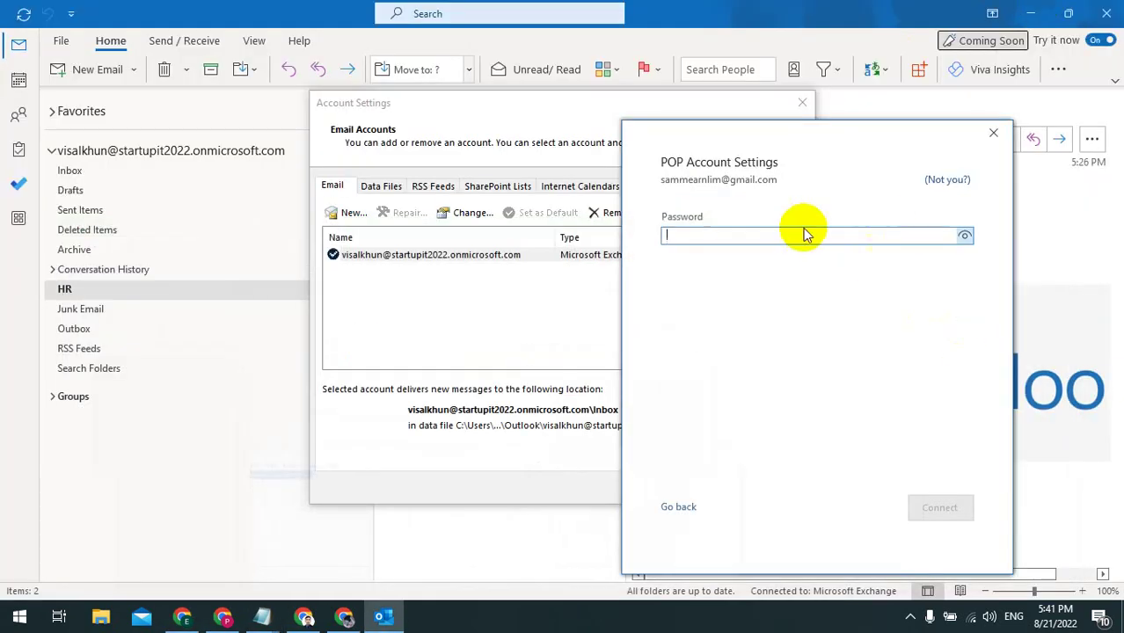
key("ctrl+v")
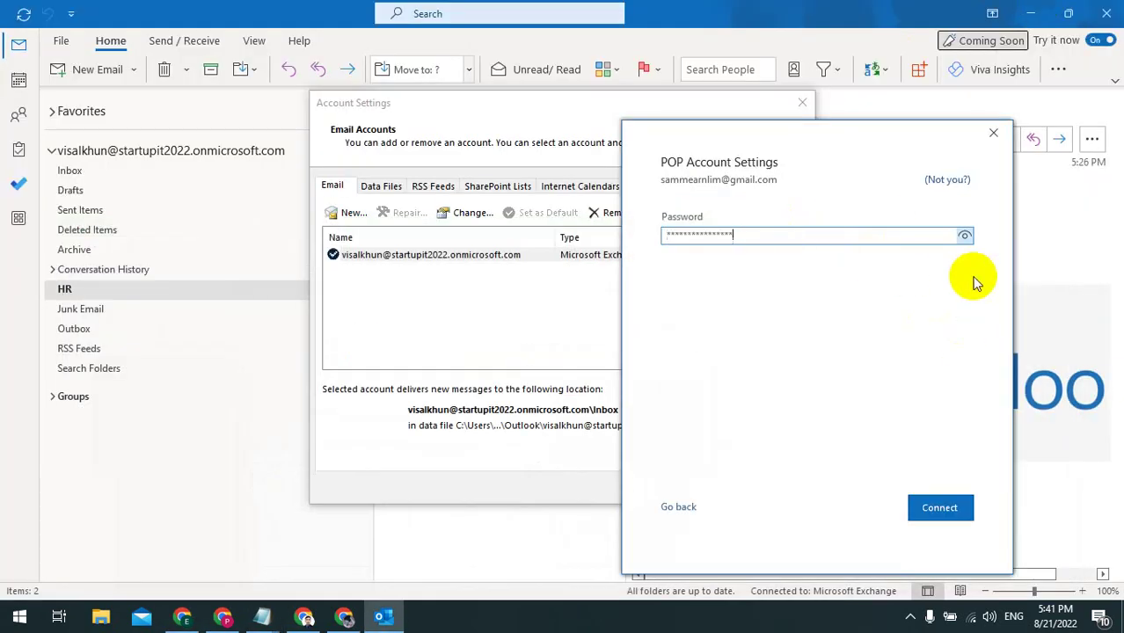
left_click(943, 508)
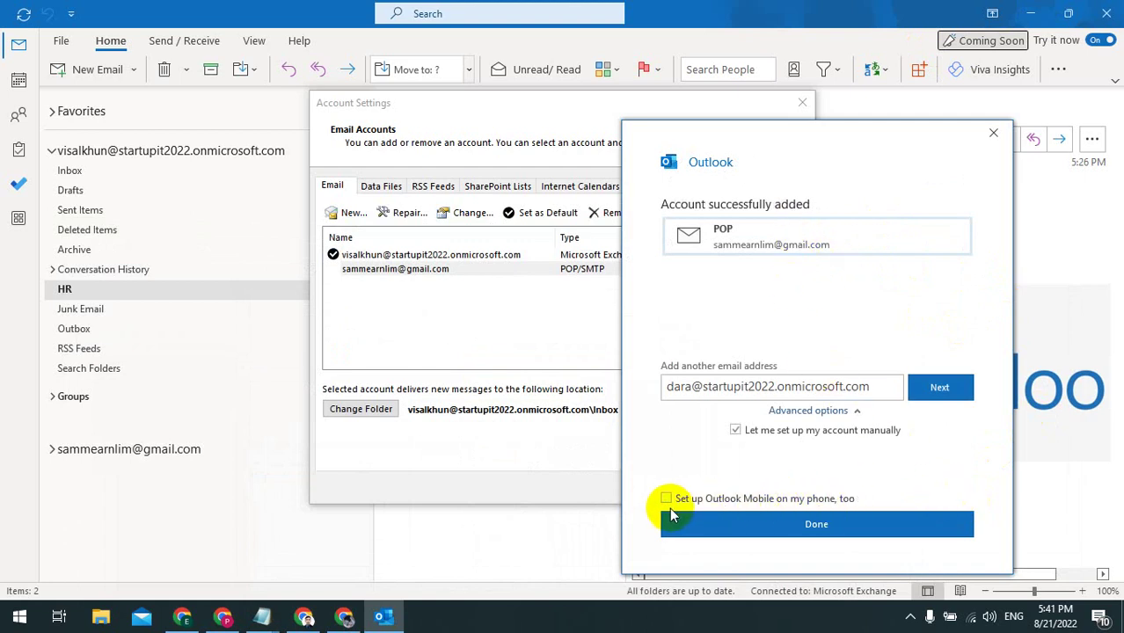
- Finish setup, close Account Settings, and expand the Gmail POP account's folders
left_click(817, 525)
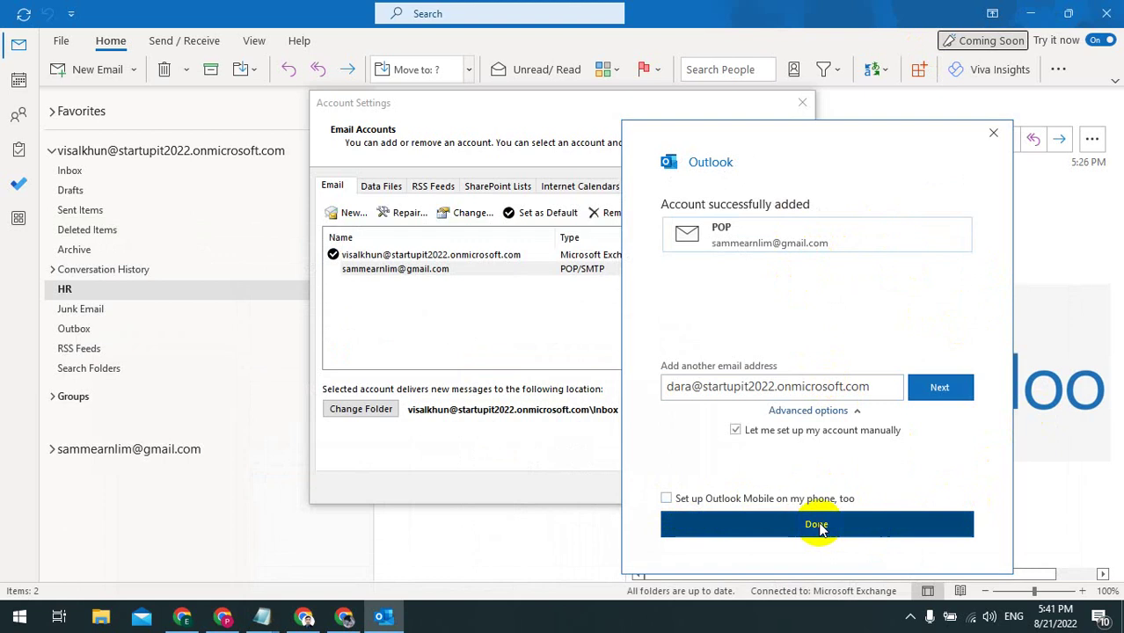
left_click(430, 270)
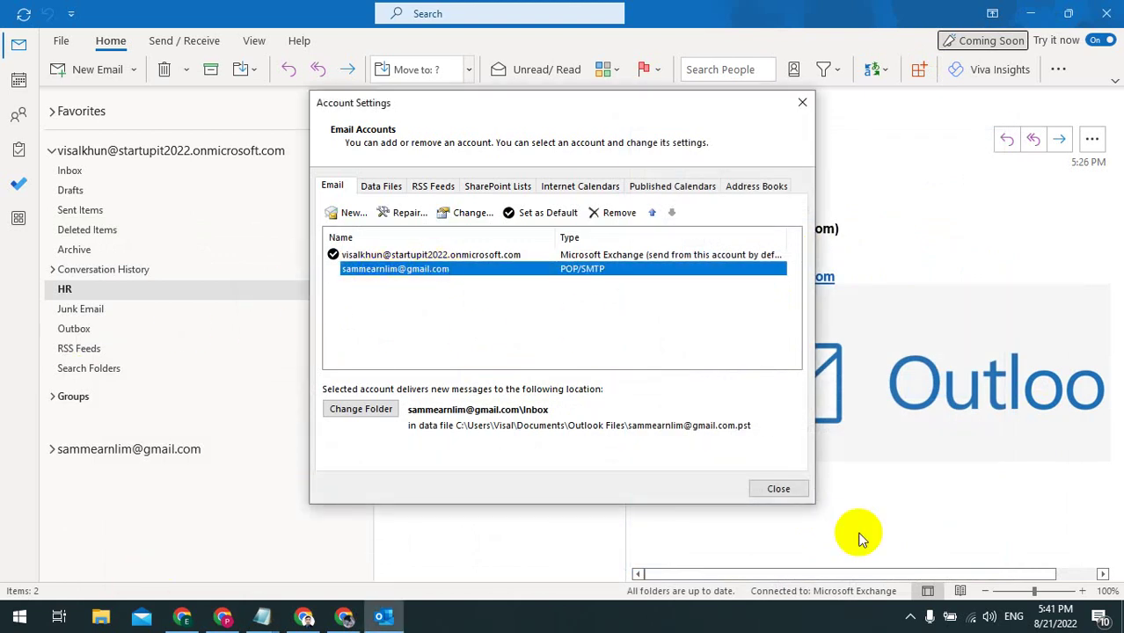
left_click(779, 489)
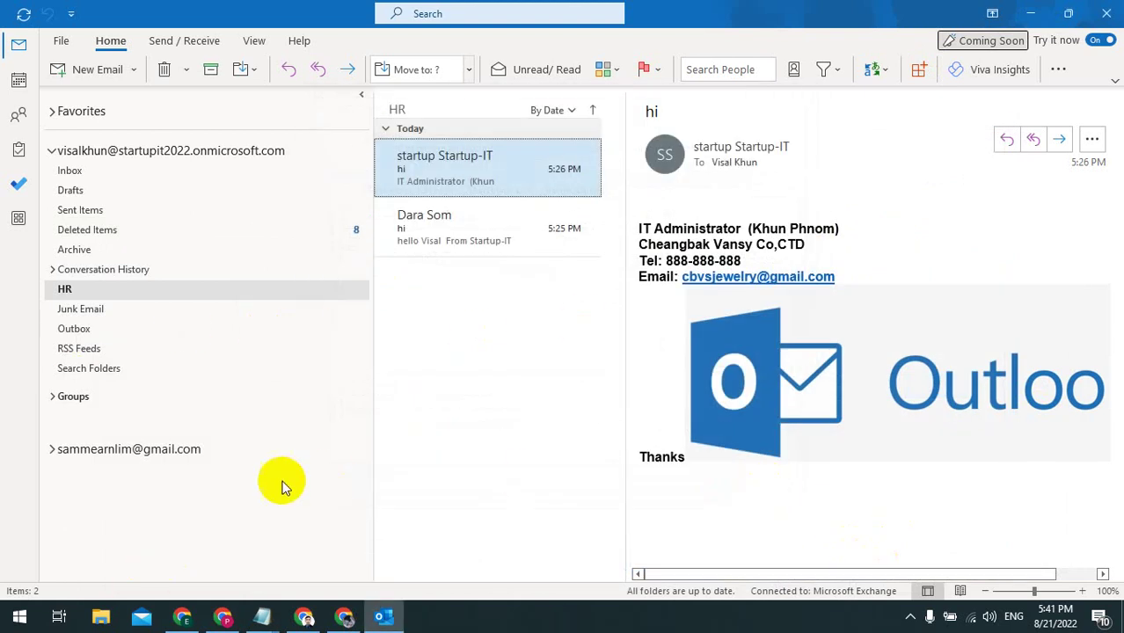
left_click(53, 450)
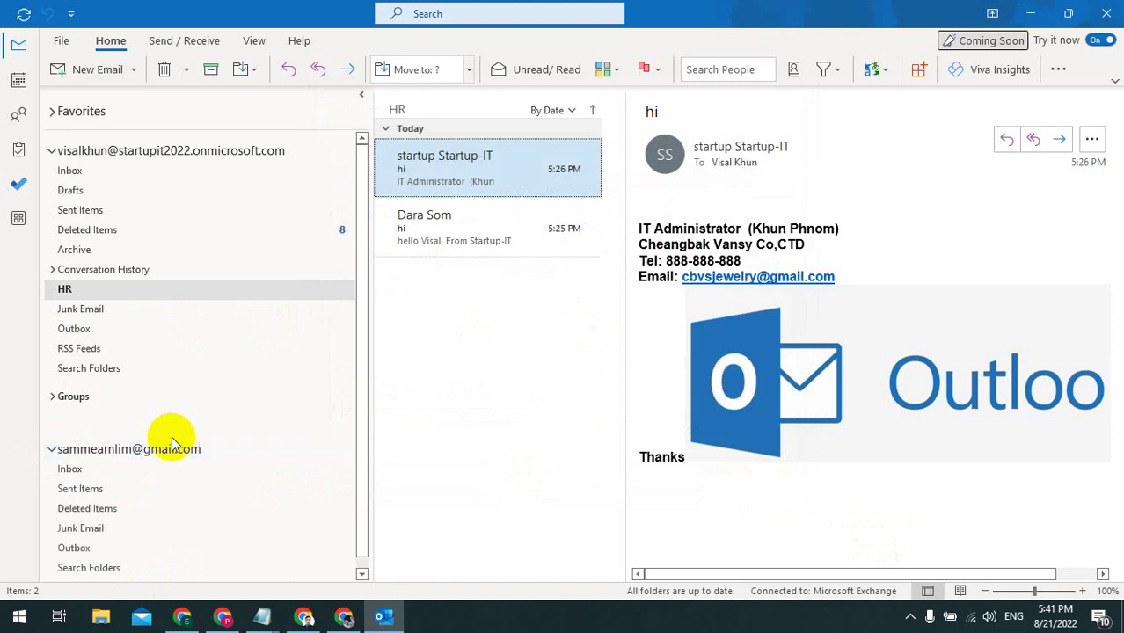
scroll(174, 442, "down", 1)
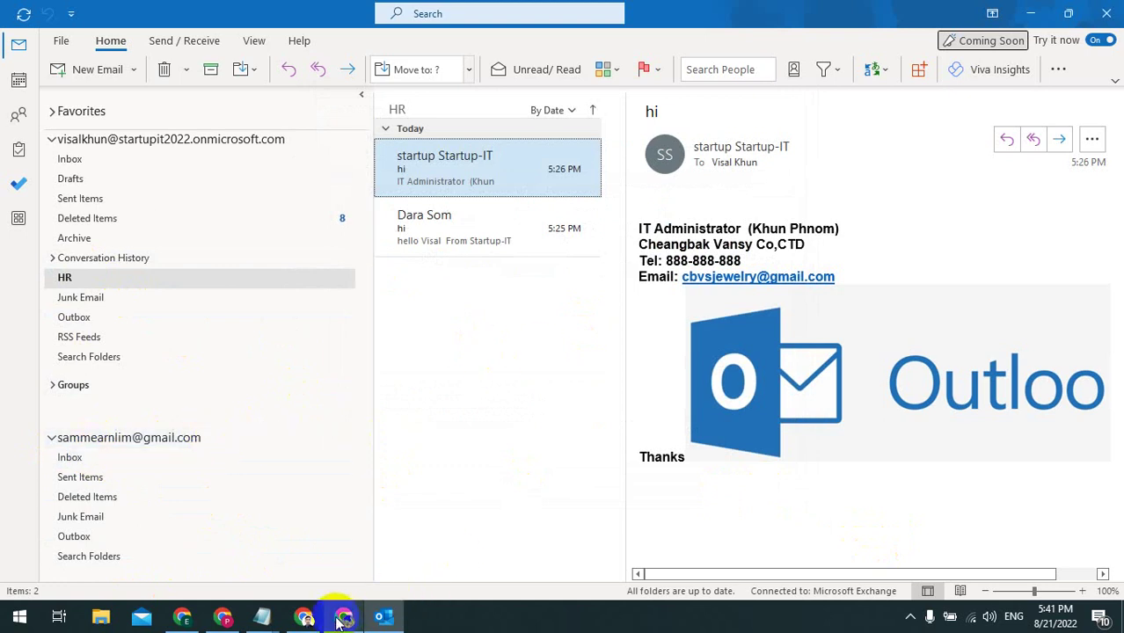
mouse_move(315, 623)
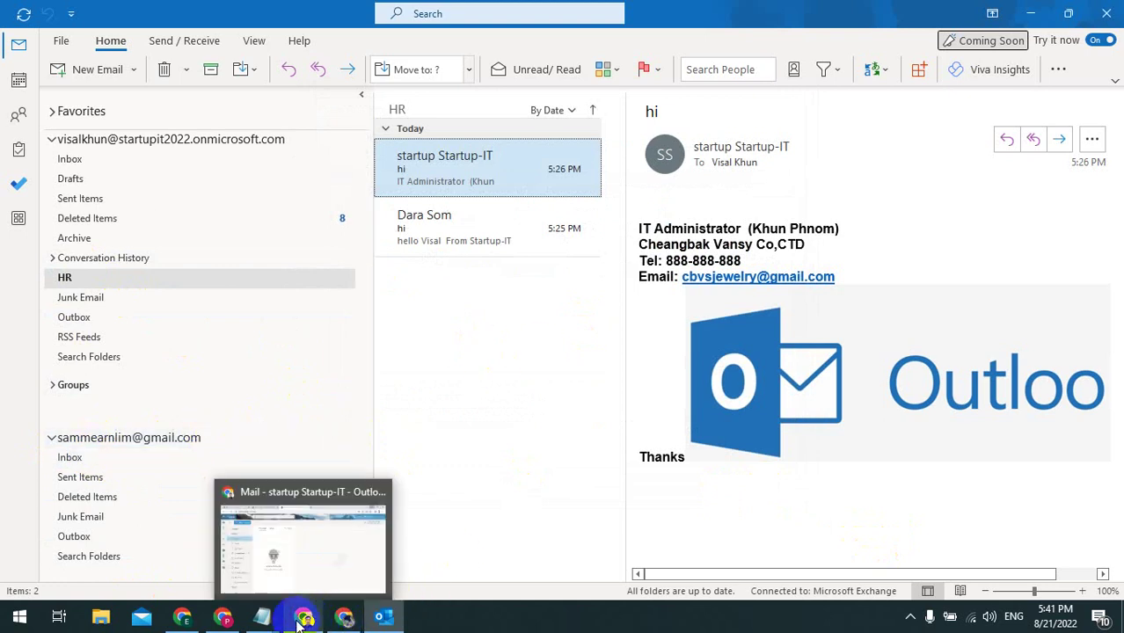
mouse_move(227, 621)
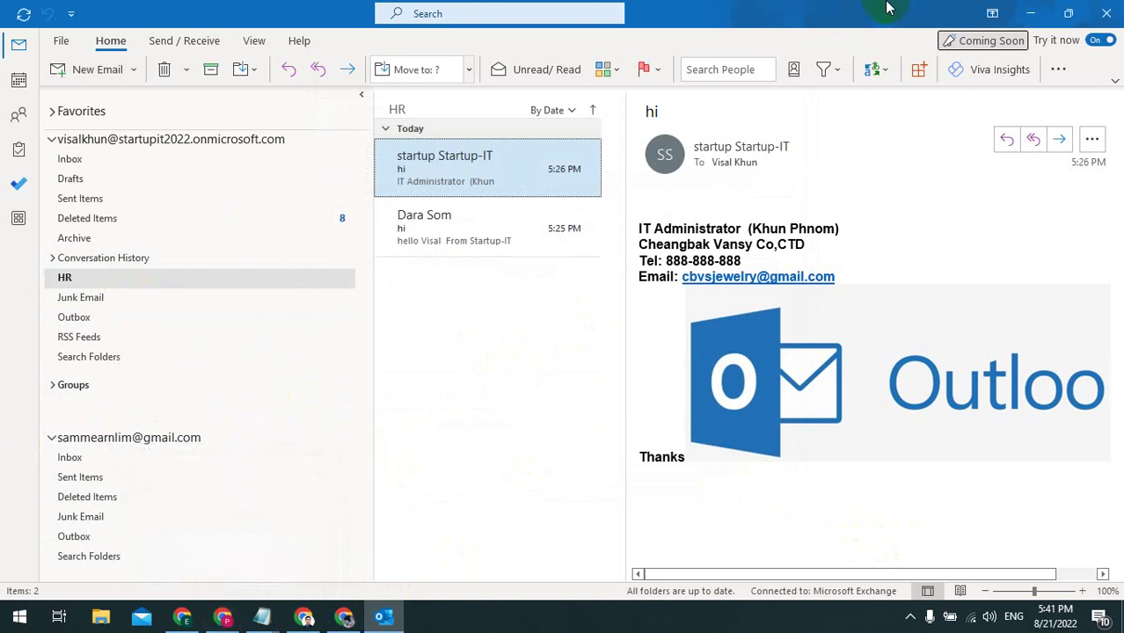
- Start a new Gmail message and select the wrongly pasted recipient text
left_click(225, 619)
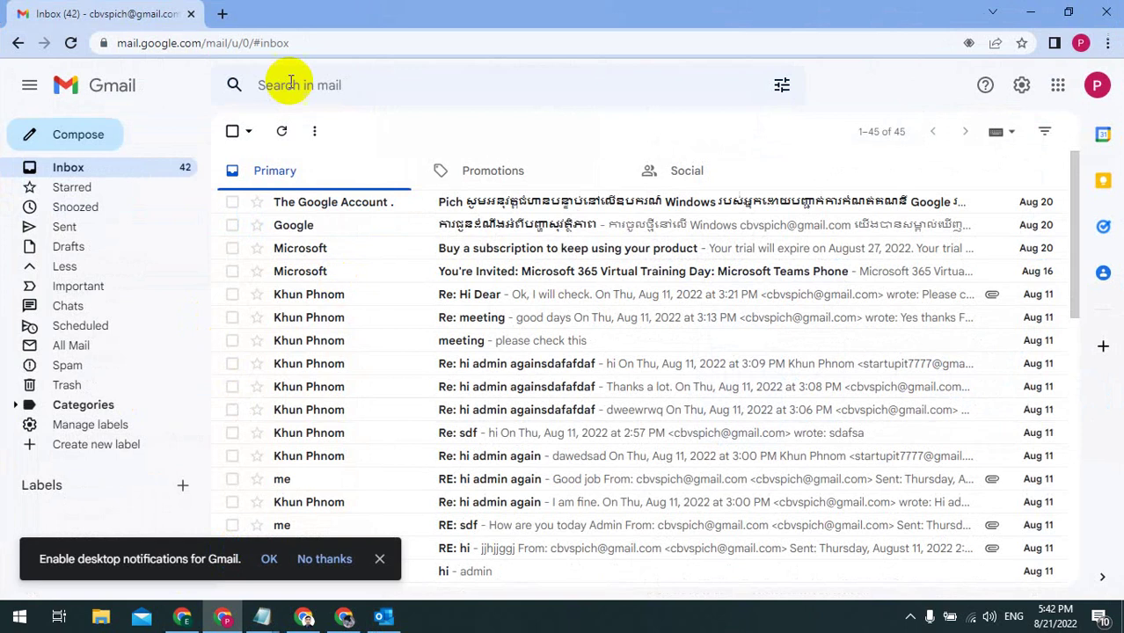
left_click(77, 136)
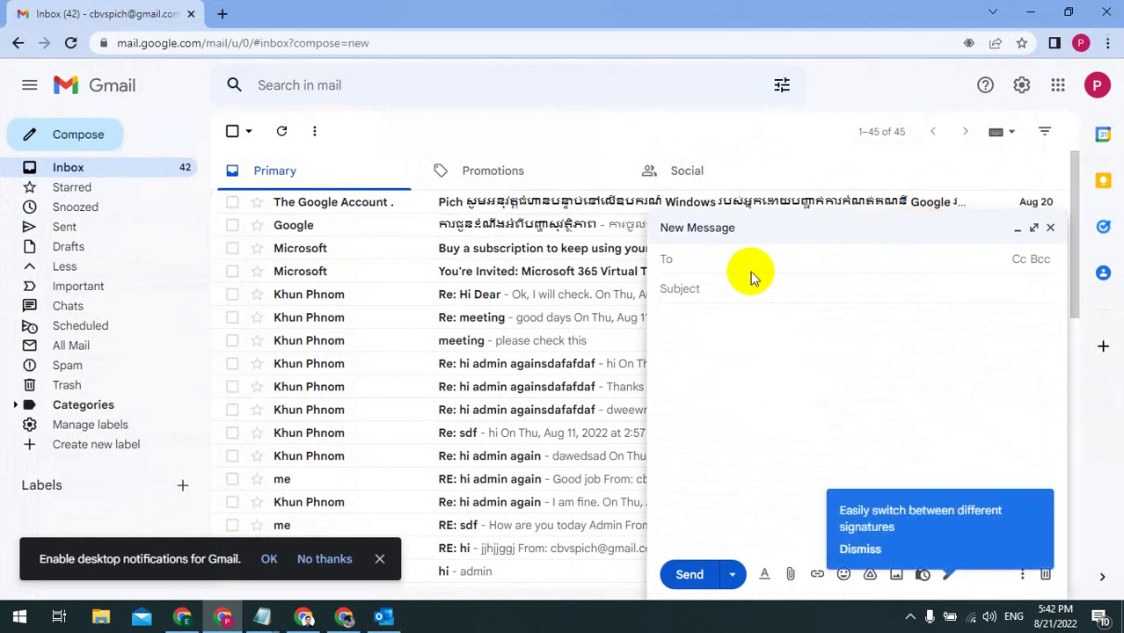
left_click_drag(803, 257, 580, 271)
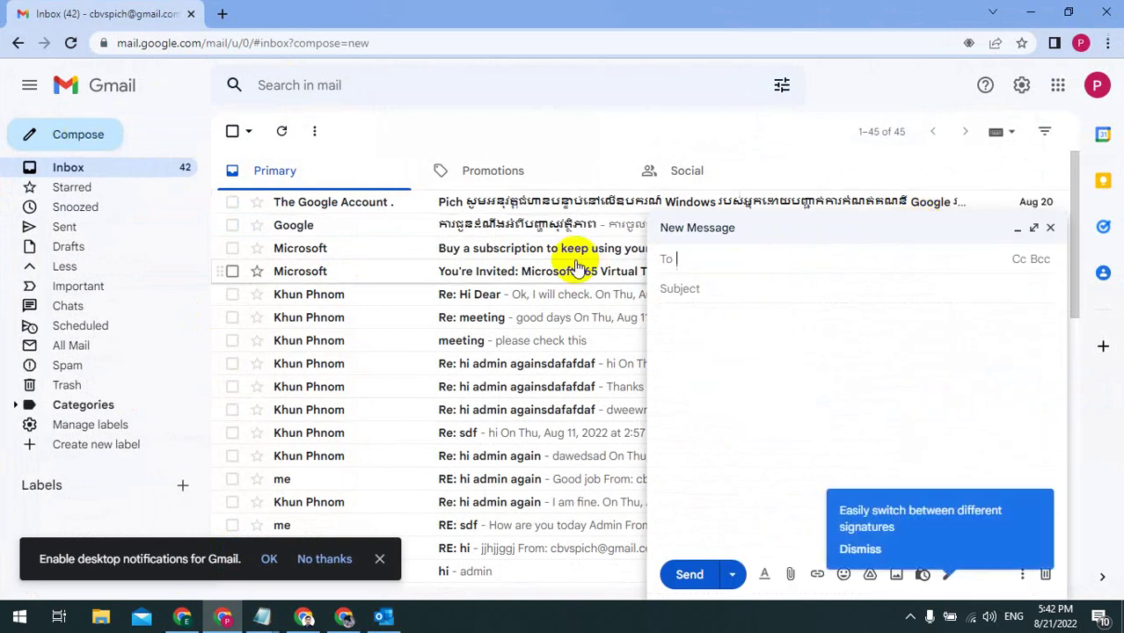
- Copy the linked Gmail account's address and paste it as the recipient
left_click(171, 620)
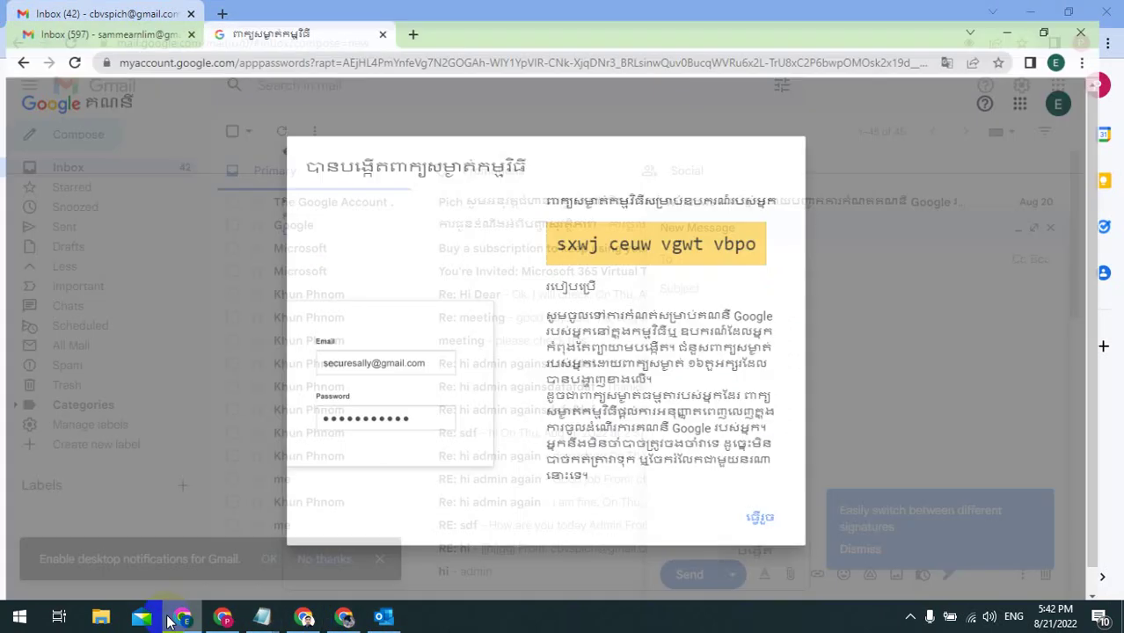
left_click(57, 13)
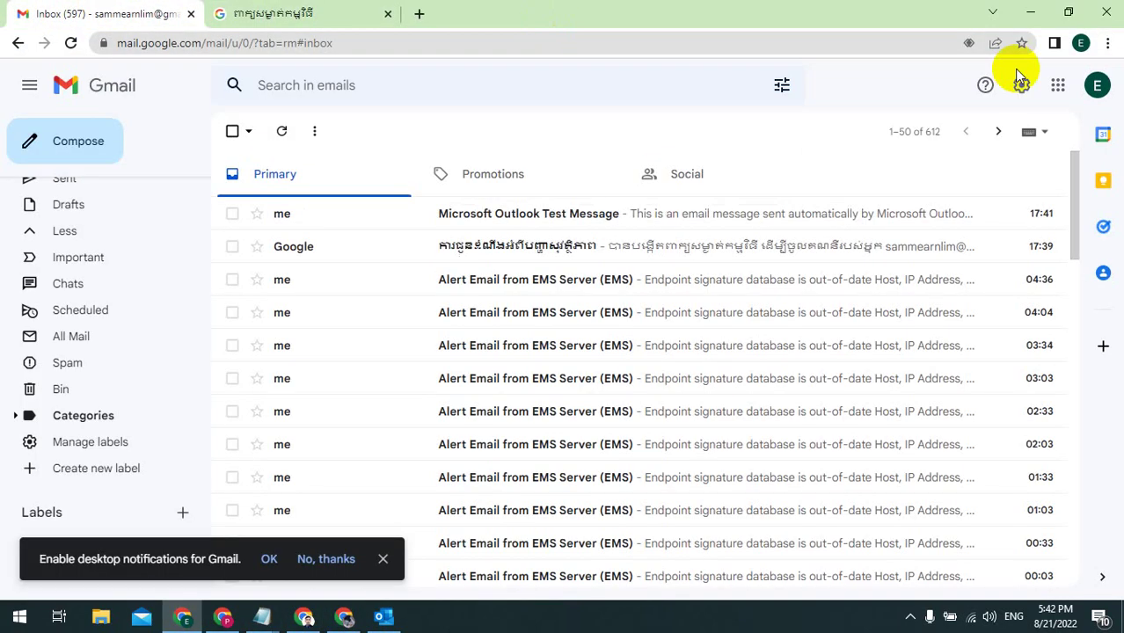
left_click(1097, 85)
triple_click(972, 231)
right_click(984, 238)
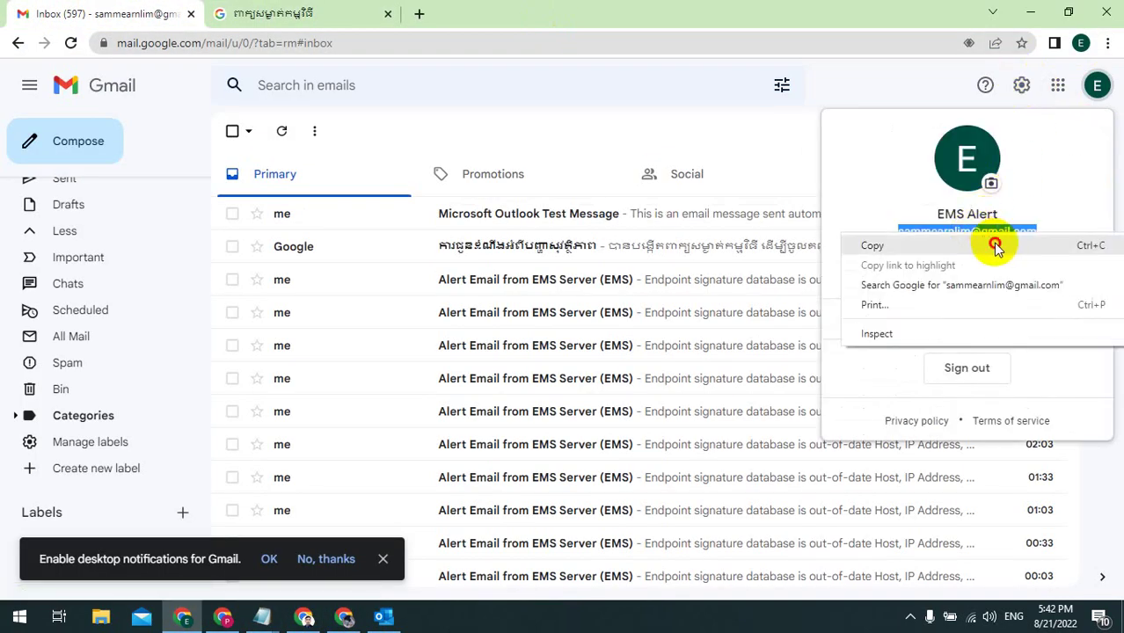
left_click(995, 247)
left_click(1029, 12)
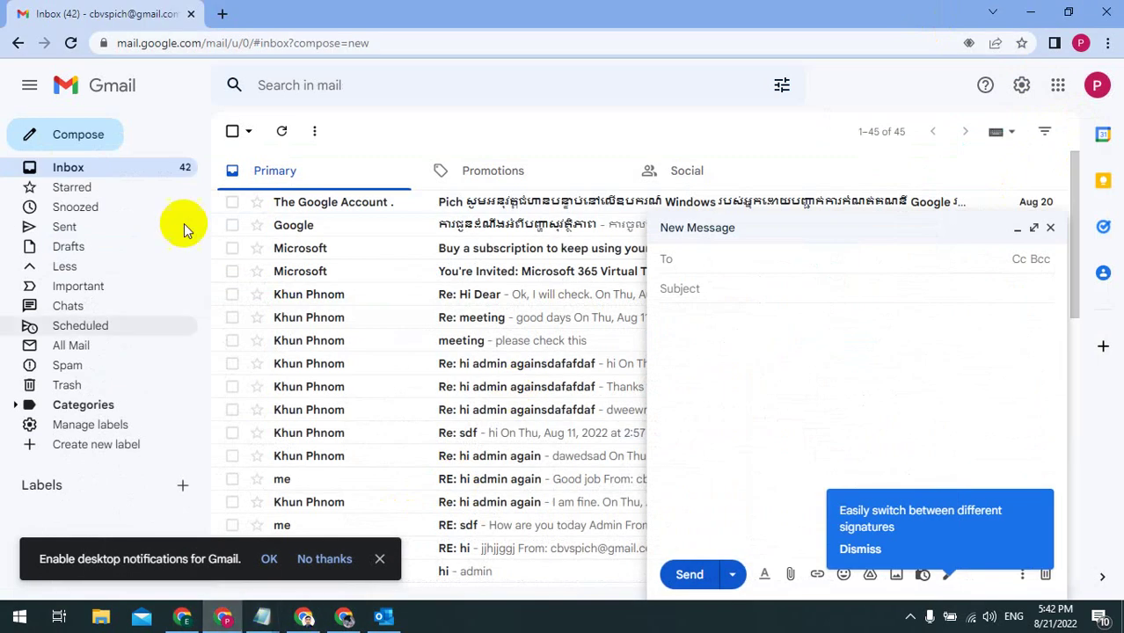
left_click(734, 259)
key("ctrl+v")
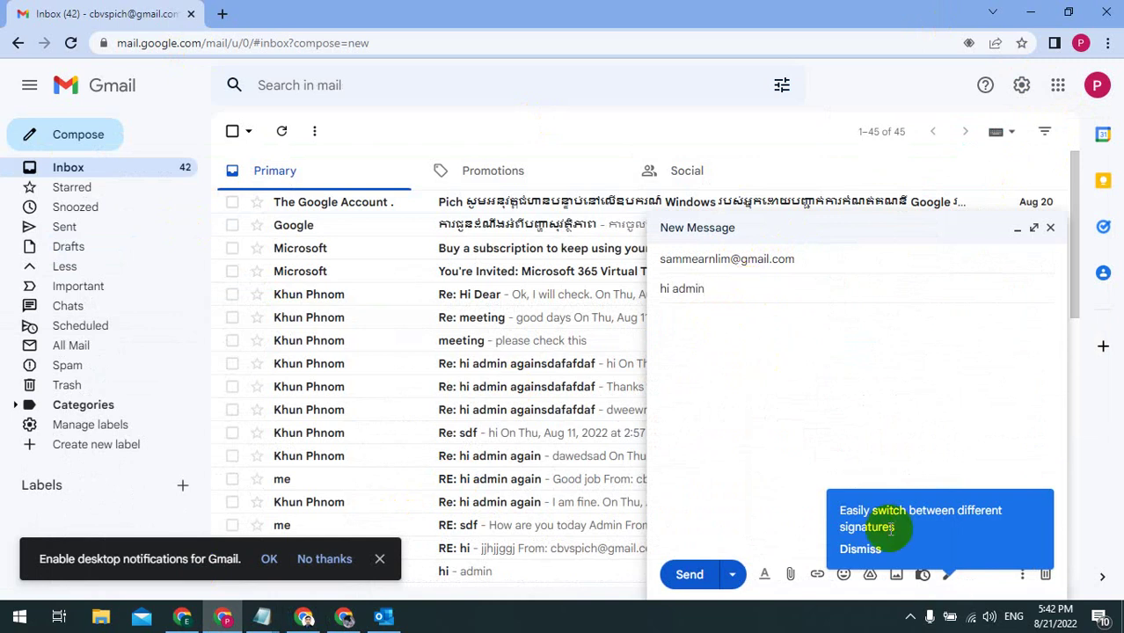
- Finish the 'how are you?' body, send the hi admin message, and minimize Chrome
type("how")
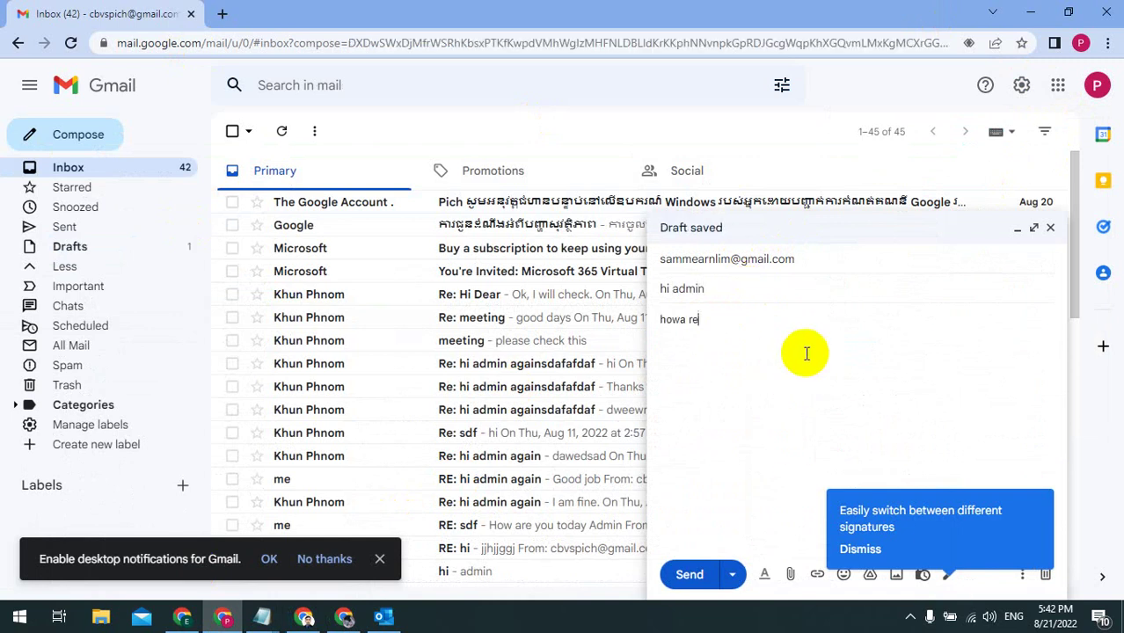
type(" ar")
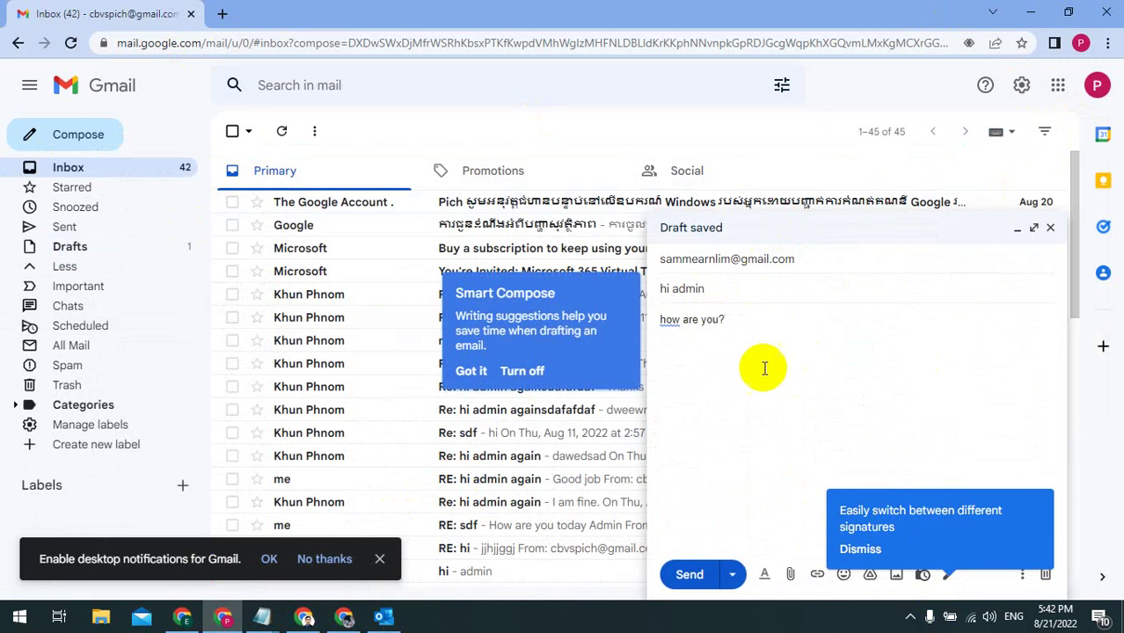
left_click(695, 578)
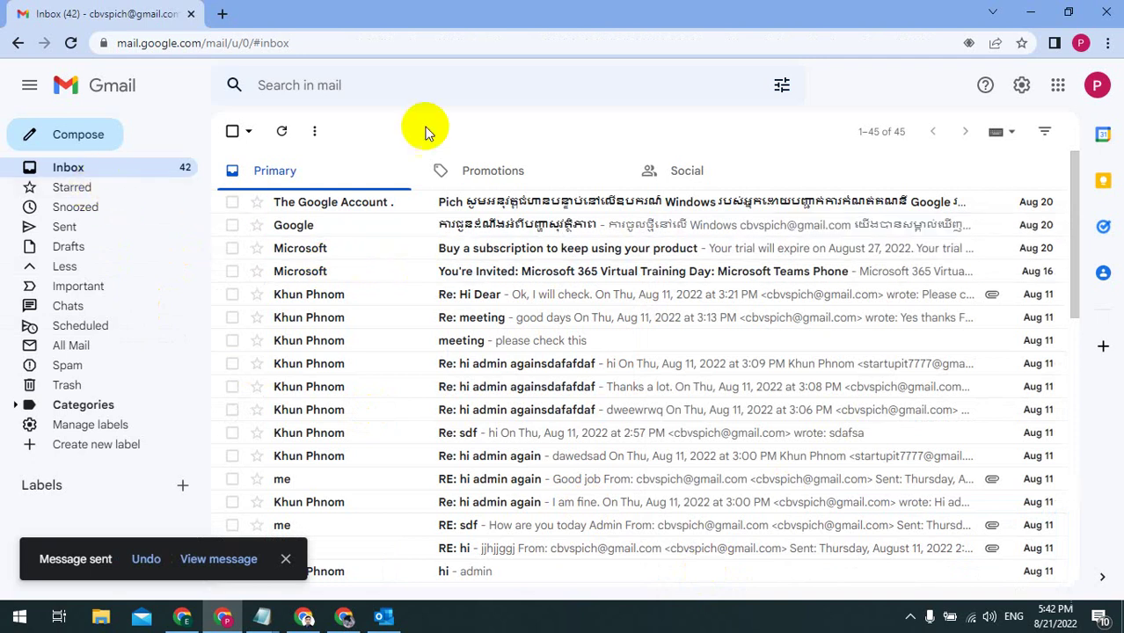
left_click(1030, 12)
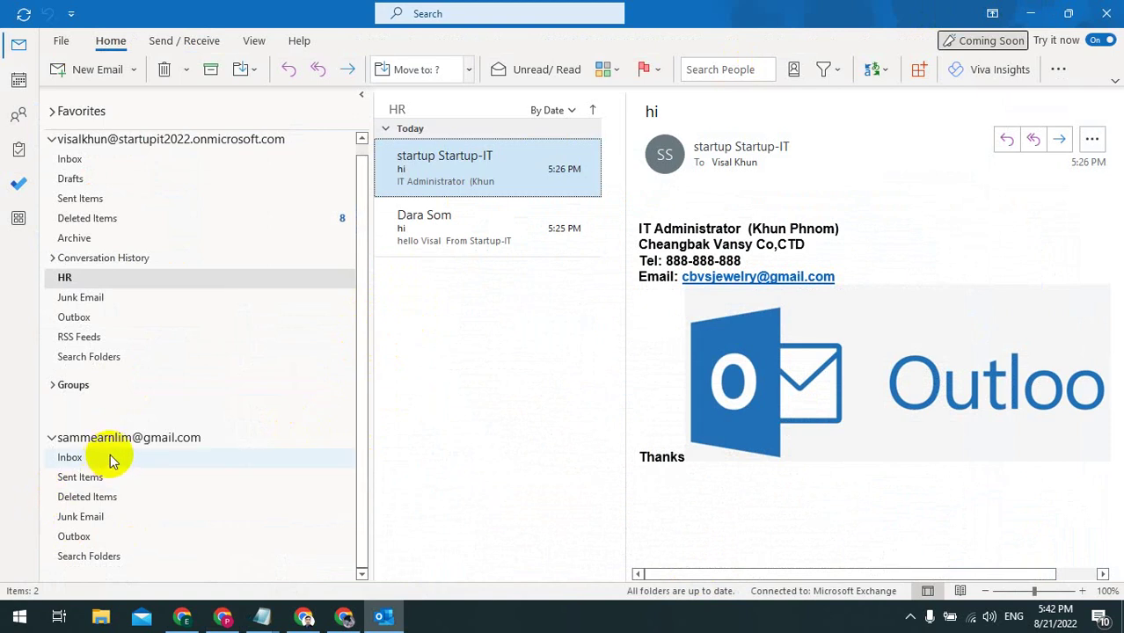
- Run Send/Receive All Folders in Outlook, then bring the Gmail inbox back in front
left_click(208, 43)
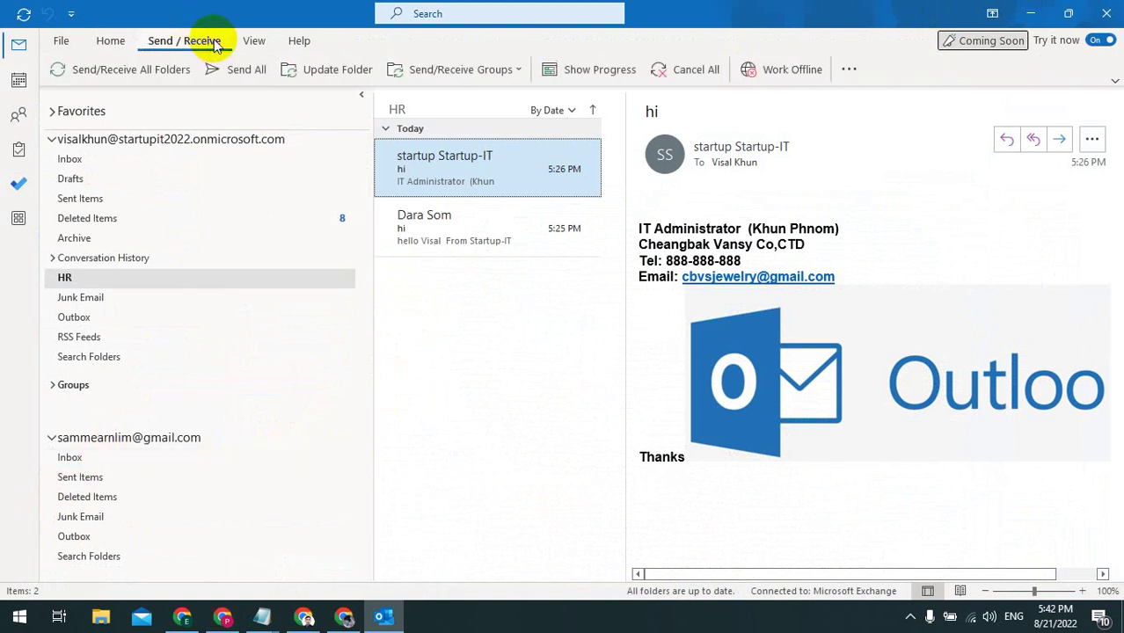
left_click(110, 77)
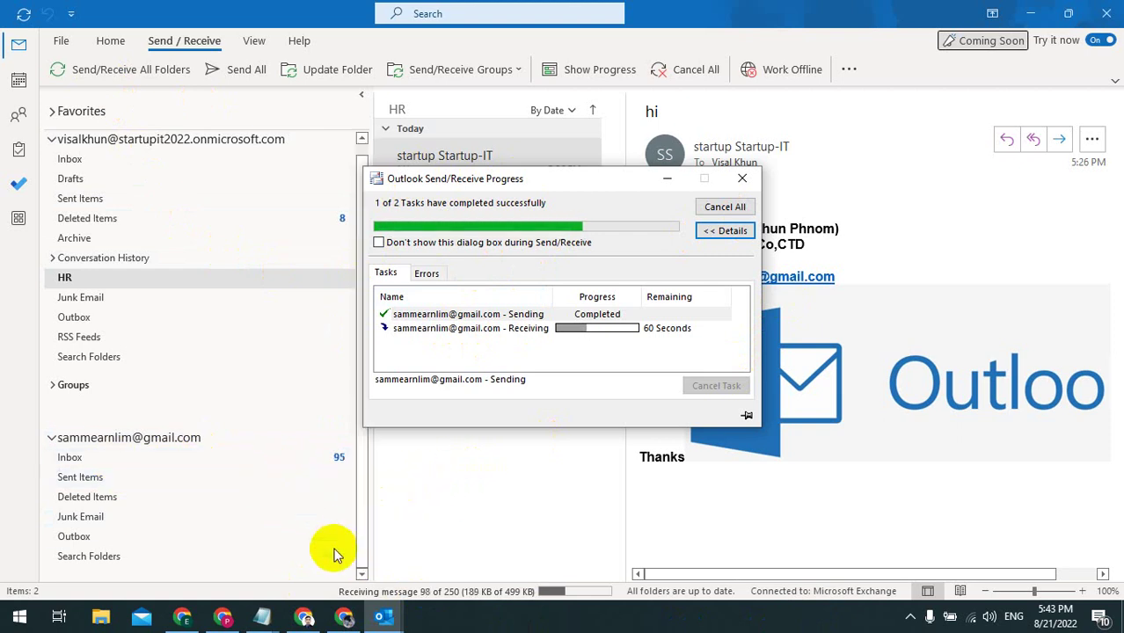
left_click(224, 619)
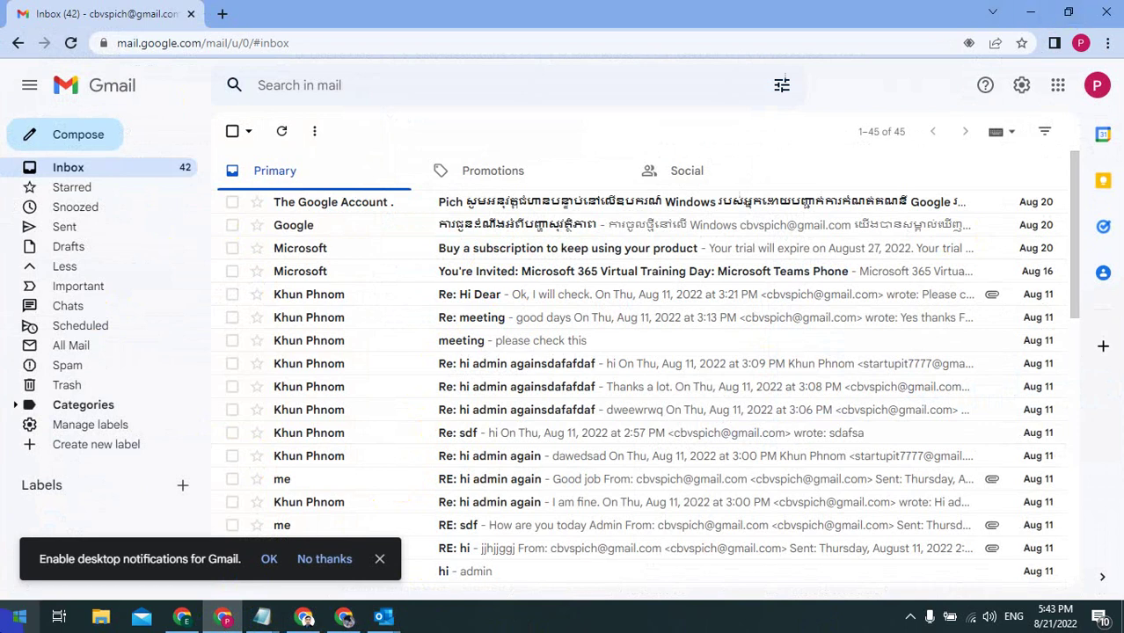
left_click(182, 617)
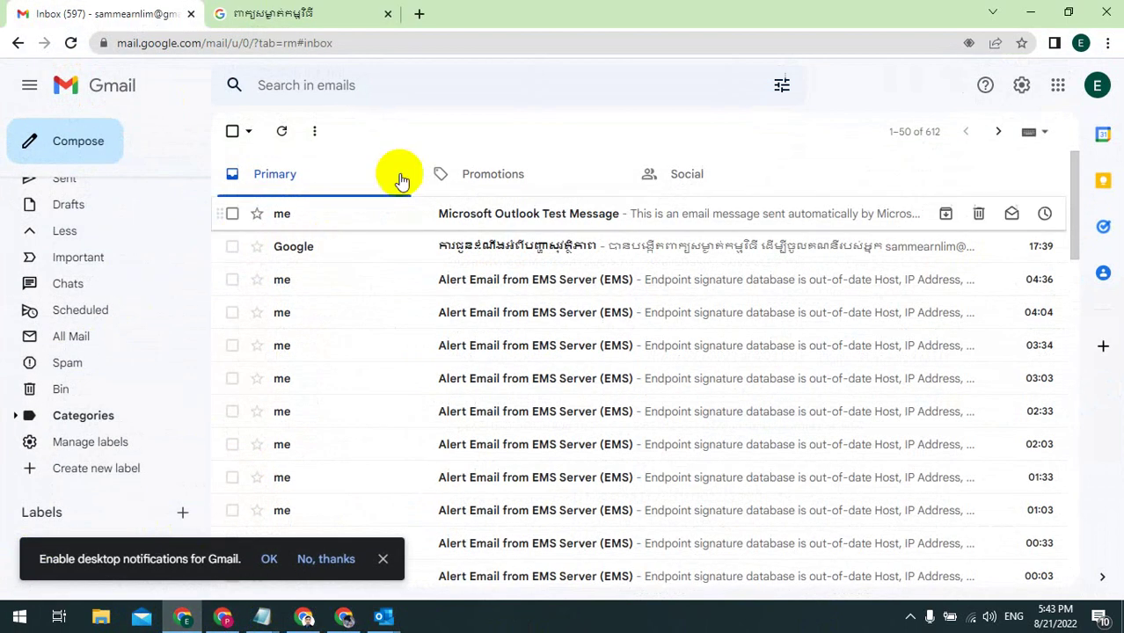
left_click(1031, 10)
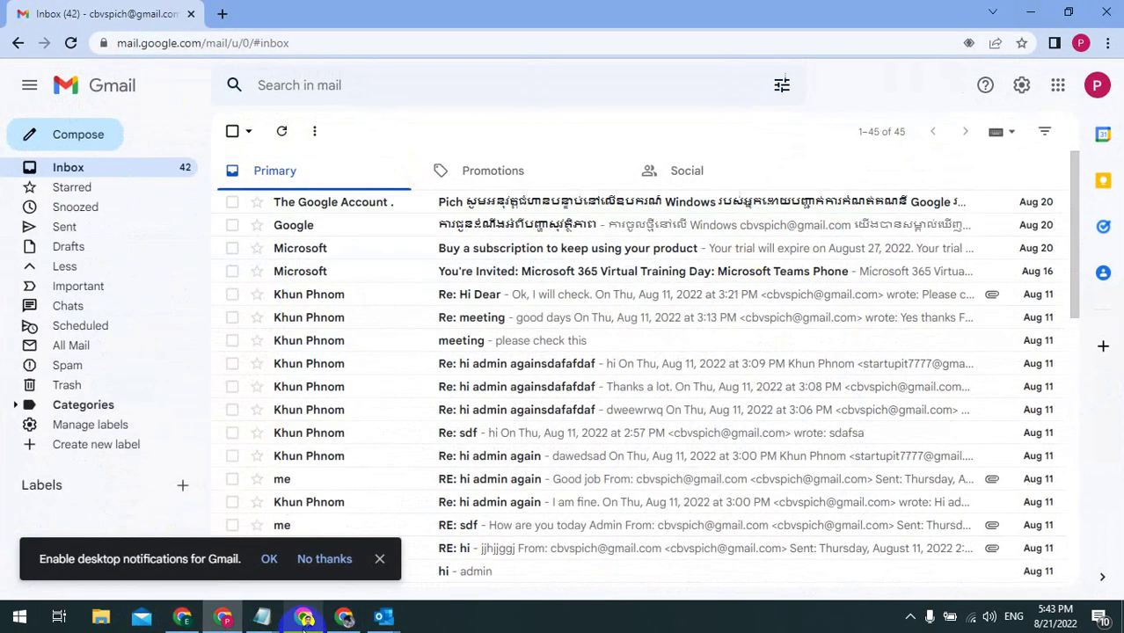
mouse_move(380, 622)
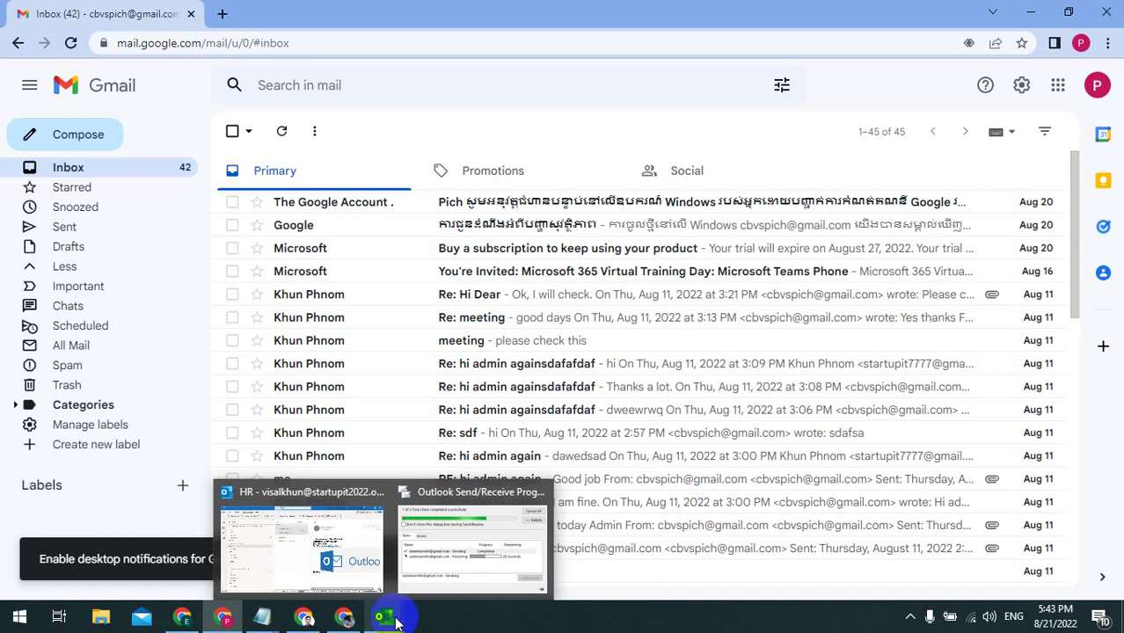
left_click(317, 572)
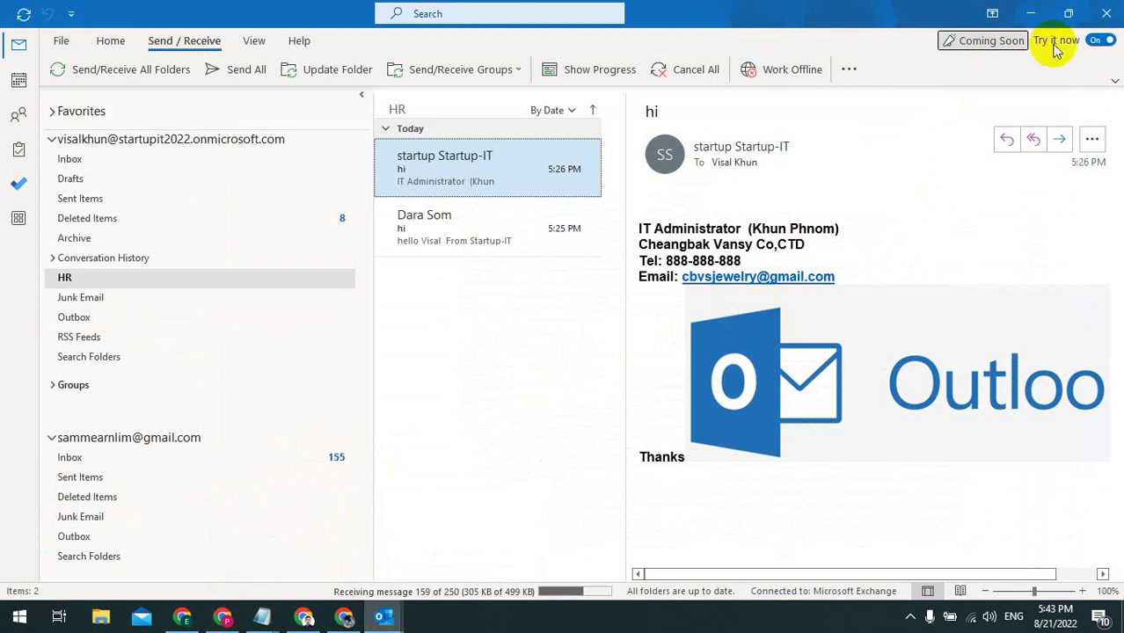
left_click(182, 617)
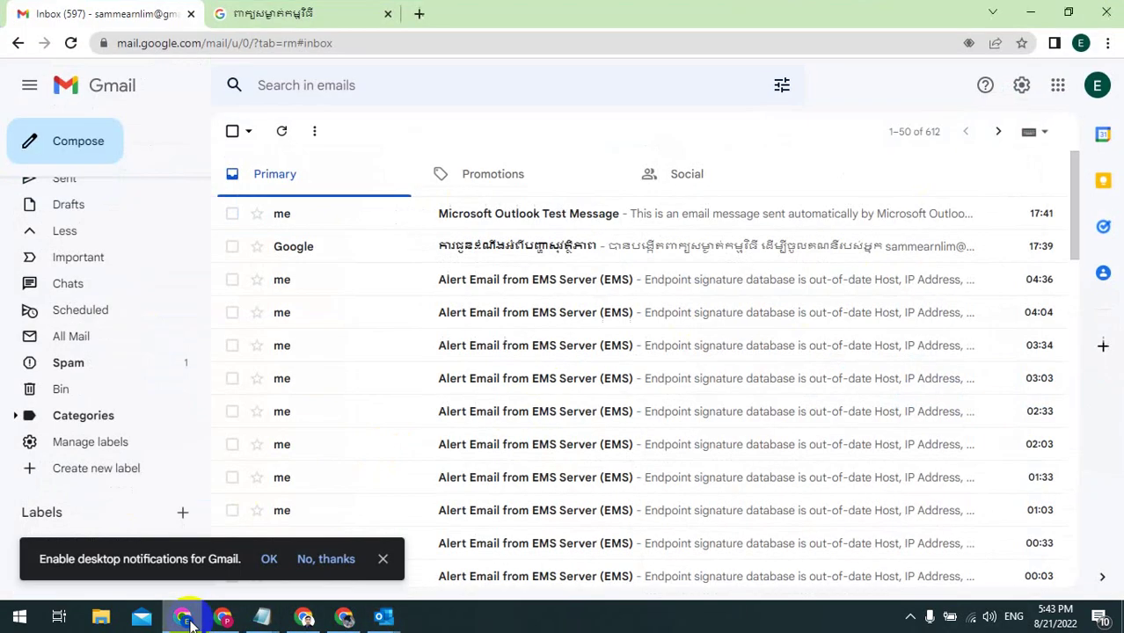
scroll(785, 318, "down", 5)
scroll(794, 341, "down", 5)
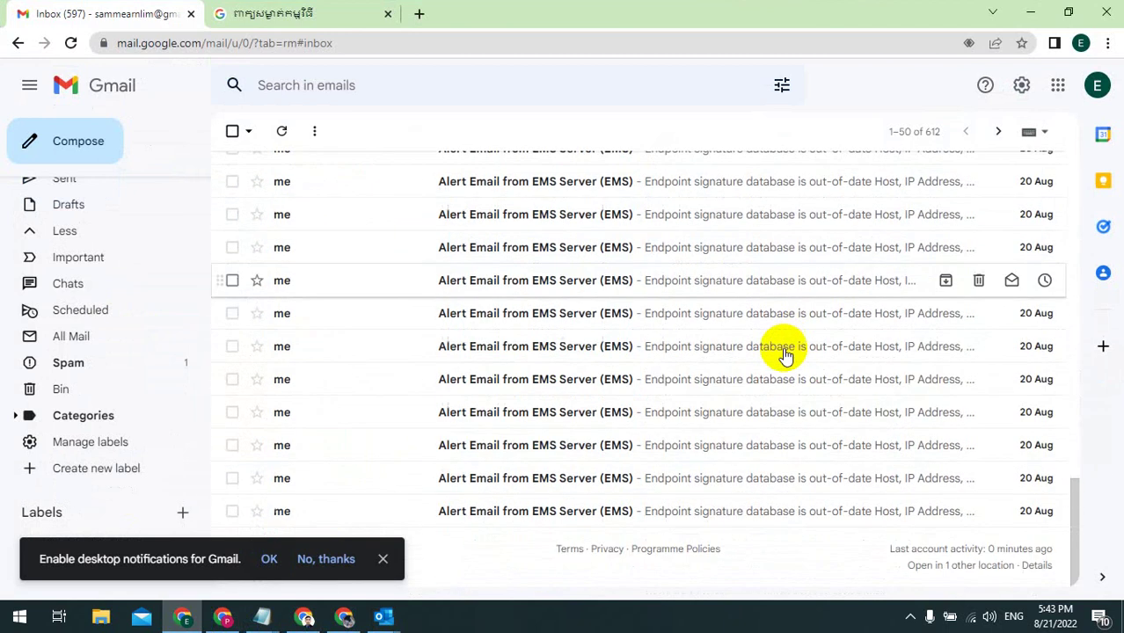
scroll(928, 453, "up", 5)
scroll(928, 453, "up", 5)
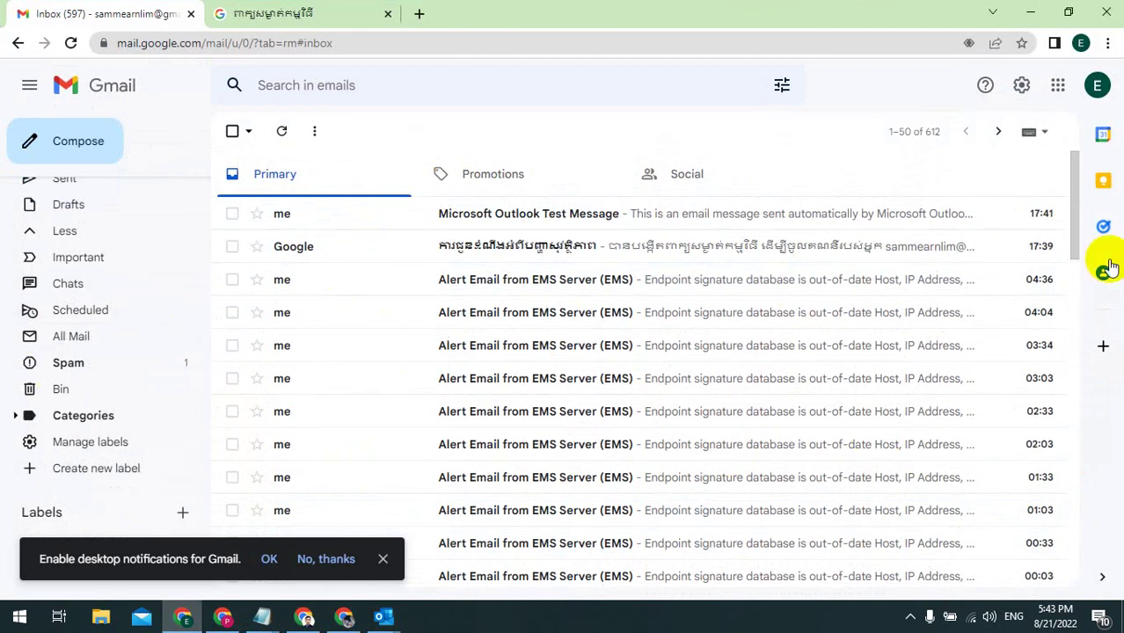
left_click(1032, 11)
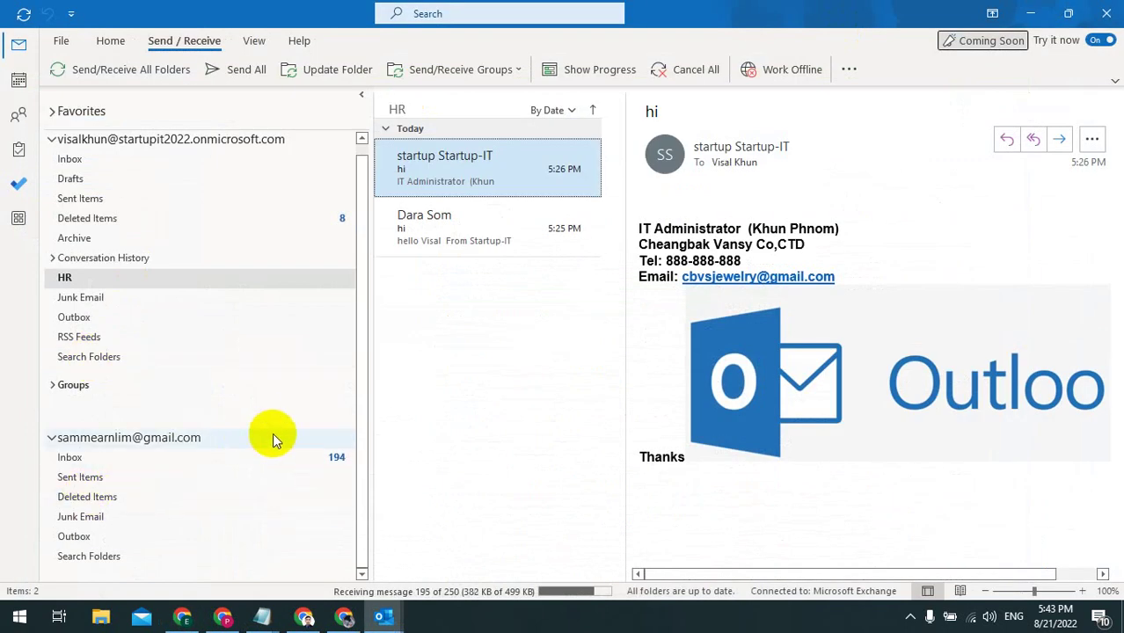
- Watch the Send/Receive Progress window finish, then open the Gmail inbox with 250 messages
left_click(385, 618)
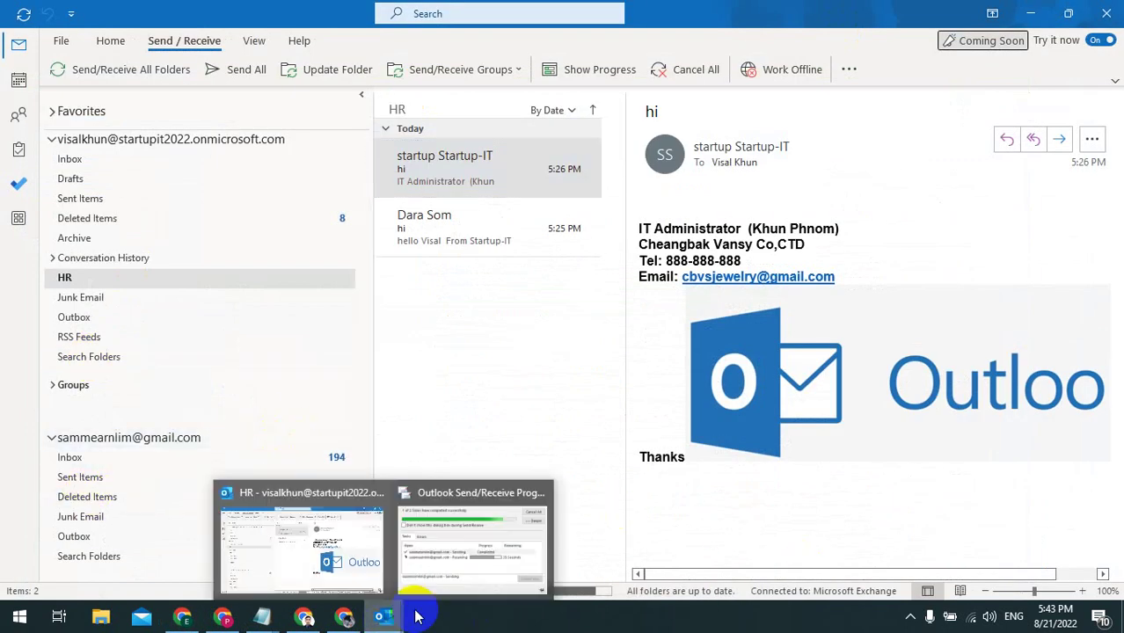
left_click(501, 567)
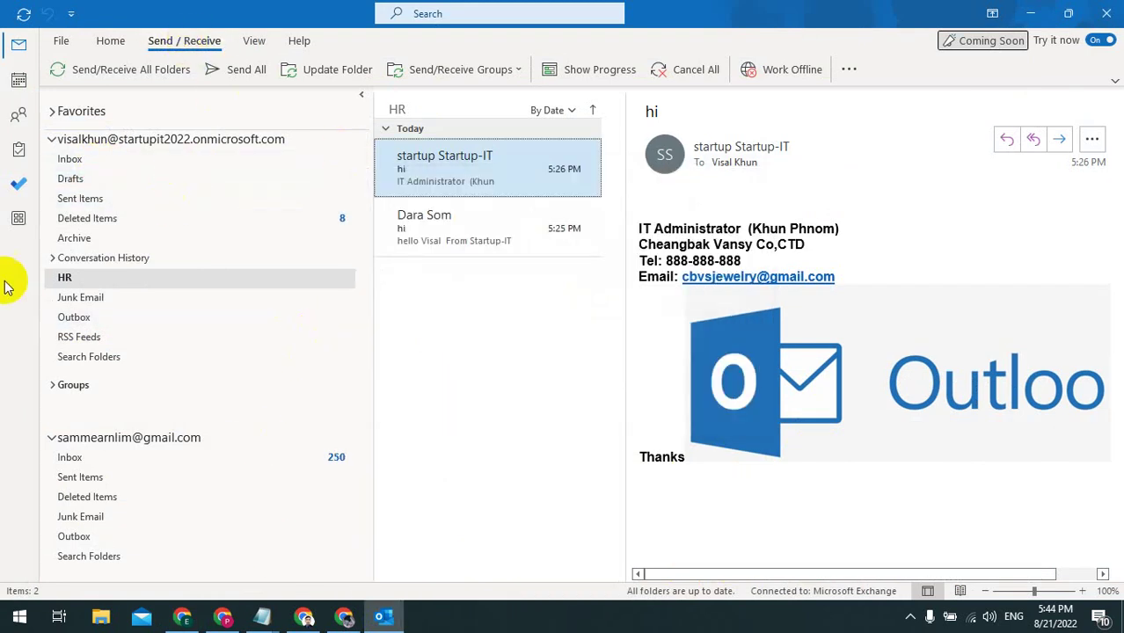
left_click(135, 460)
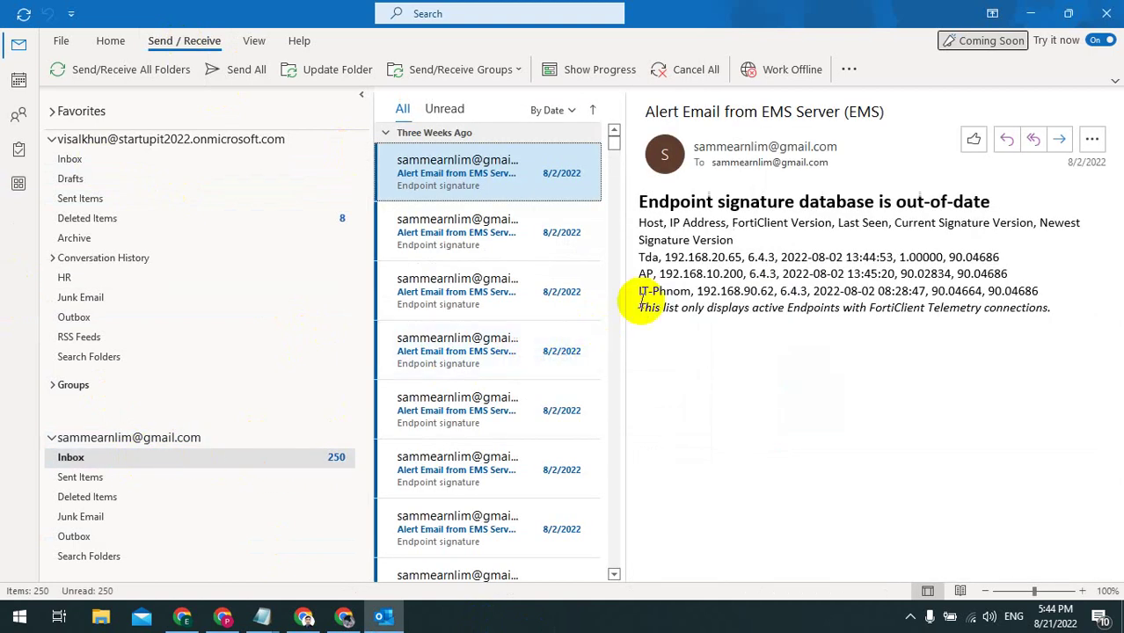
- Widen the message list and toggle the Three Weeks Ago group in the Gmail inbox
left_click_drag(627, 273, 758, 295)
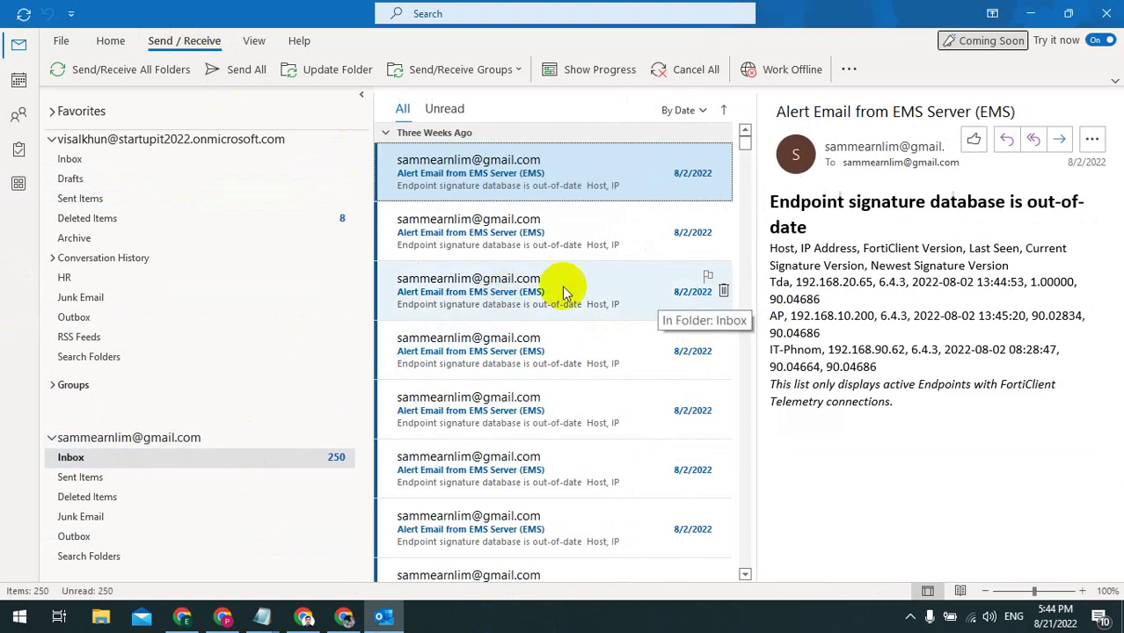
mouse_move(746, 154)
left_mouse_down()
mouse_move(706, 552)
mouse_move(743, 567)
mouse_move(753, 138)
left_mouse_up()
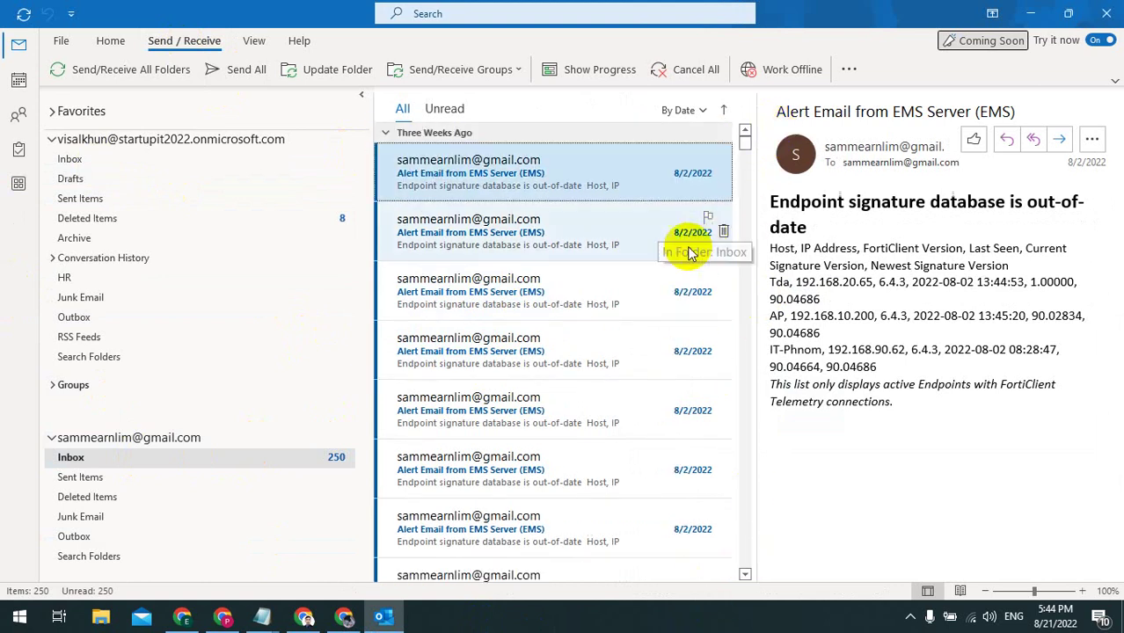
left_click(385, 133)
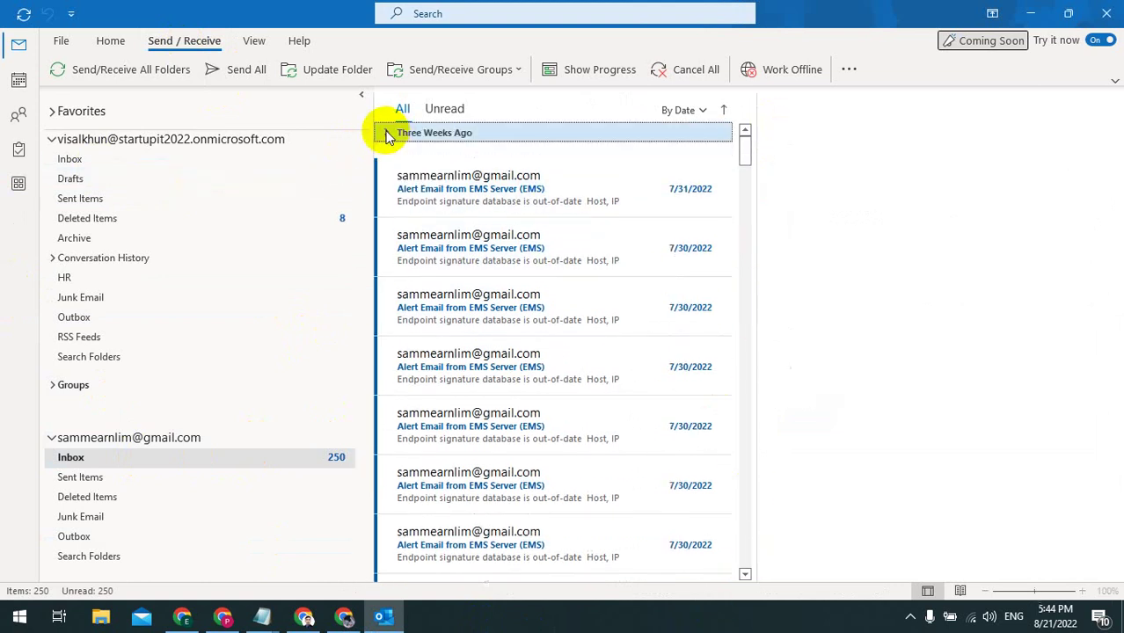
left_click(385, 133)
left_click(385, 134)
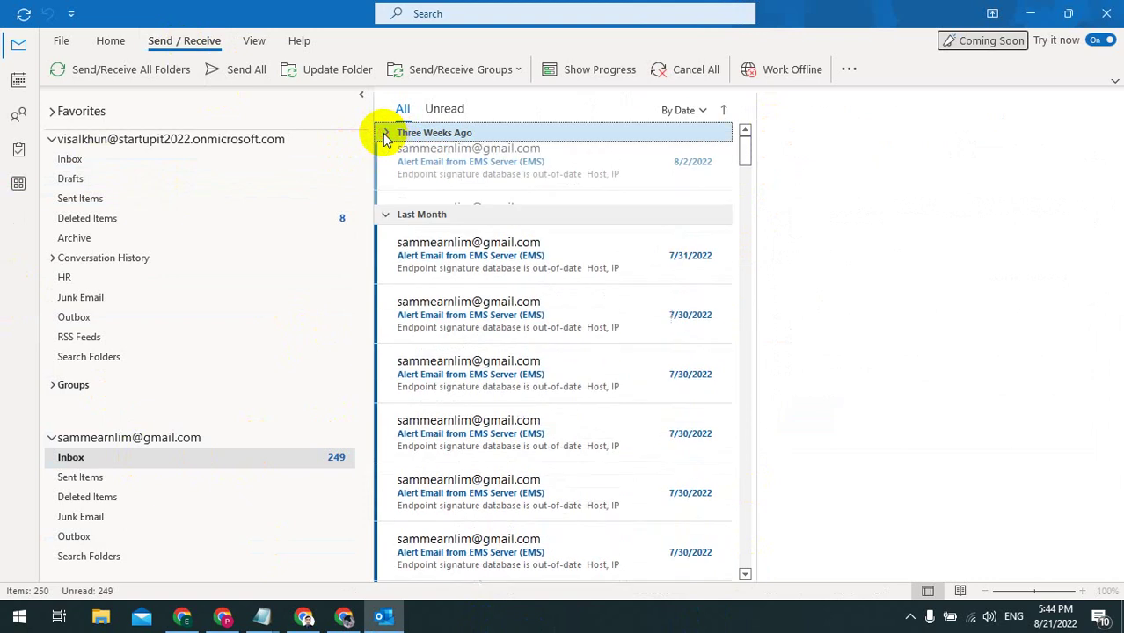
left_click(385, 134)
left_click(430, 191)
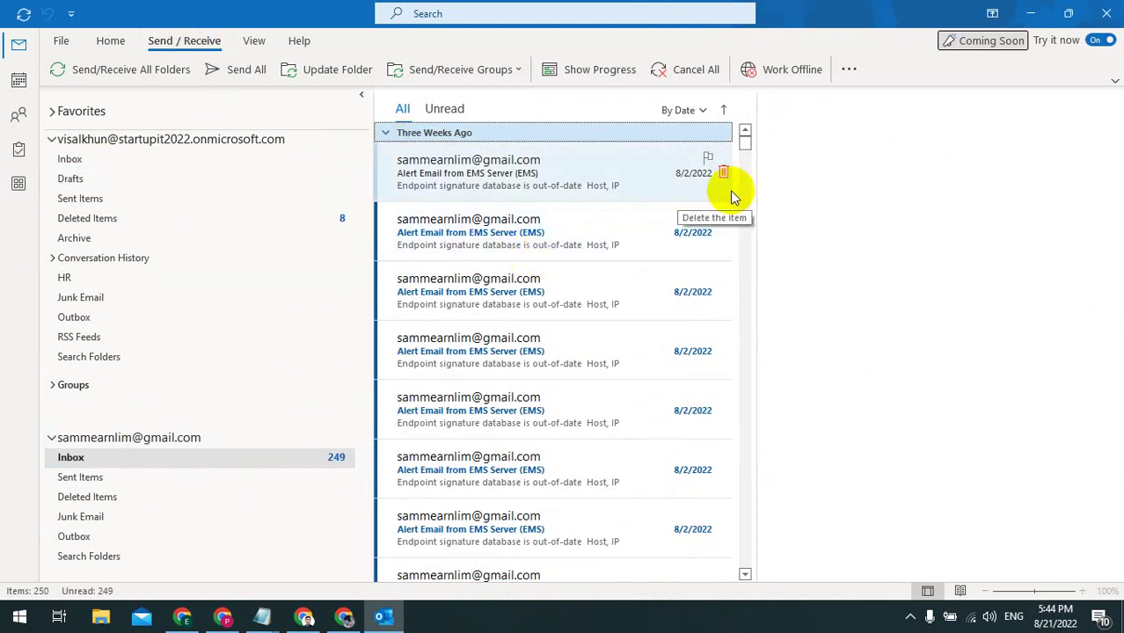
- Filter the inbox to Unread messages, then return to the Gmail inbox in Chrome
left_click(444, 109)
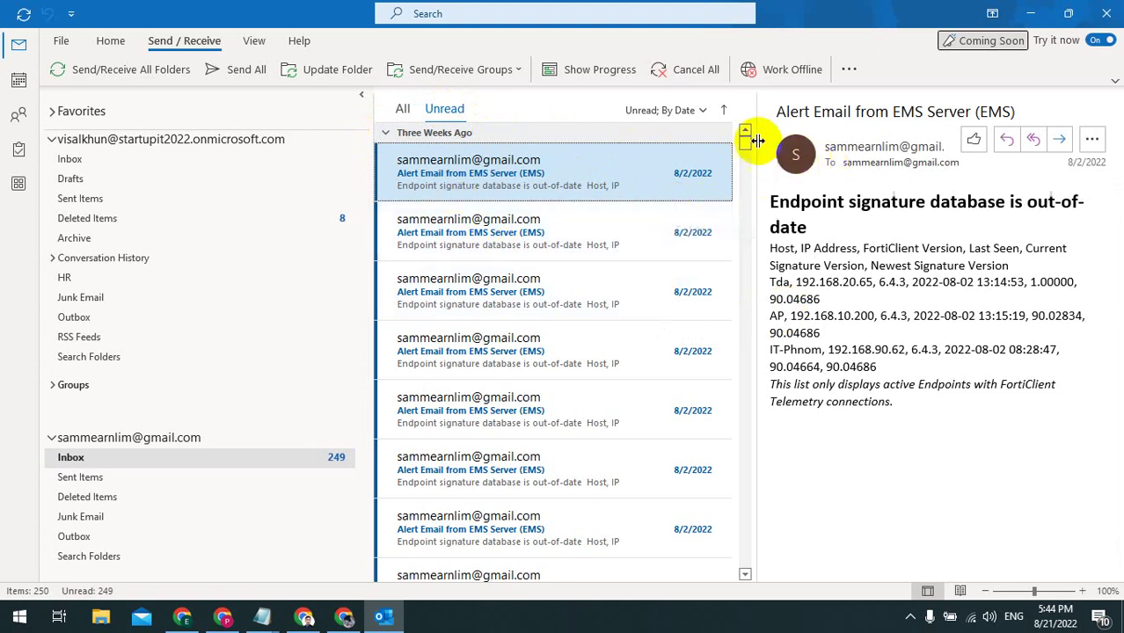
left_click_drag(747, 151, 710, 492)
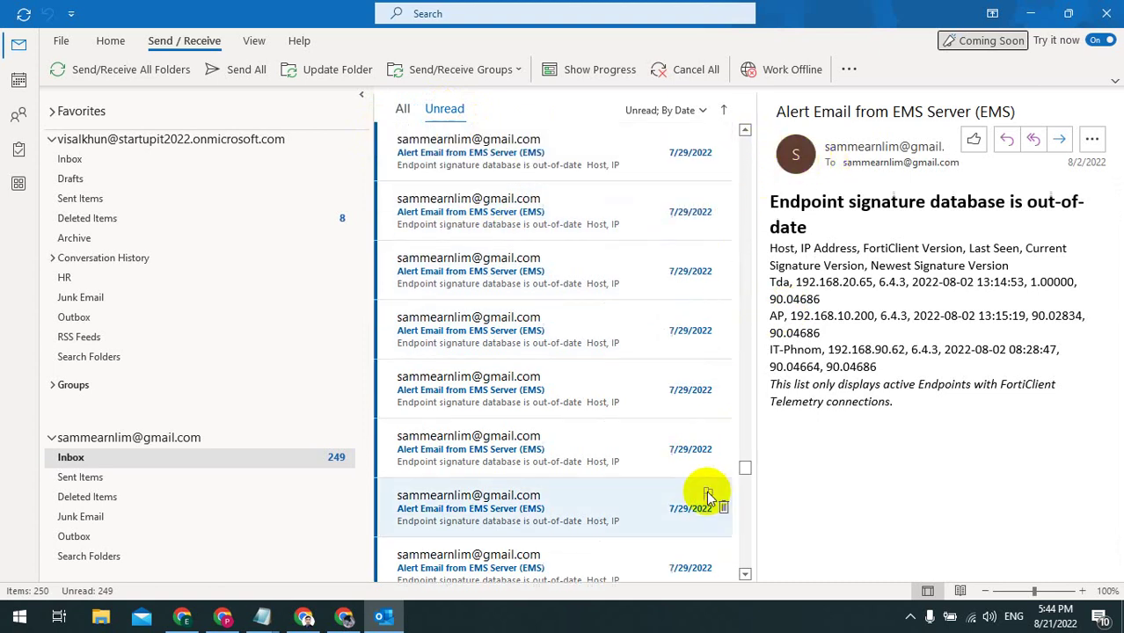
left_click(744, 574)
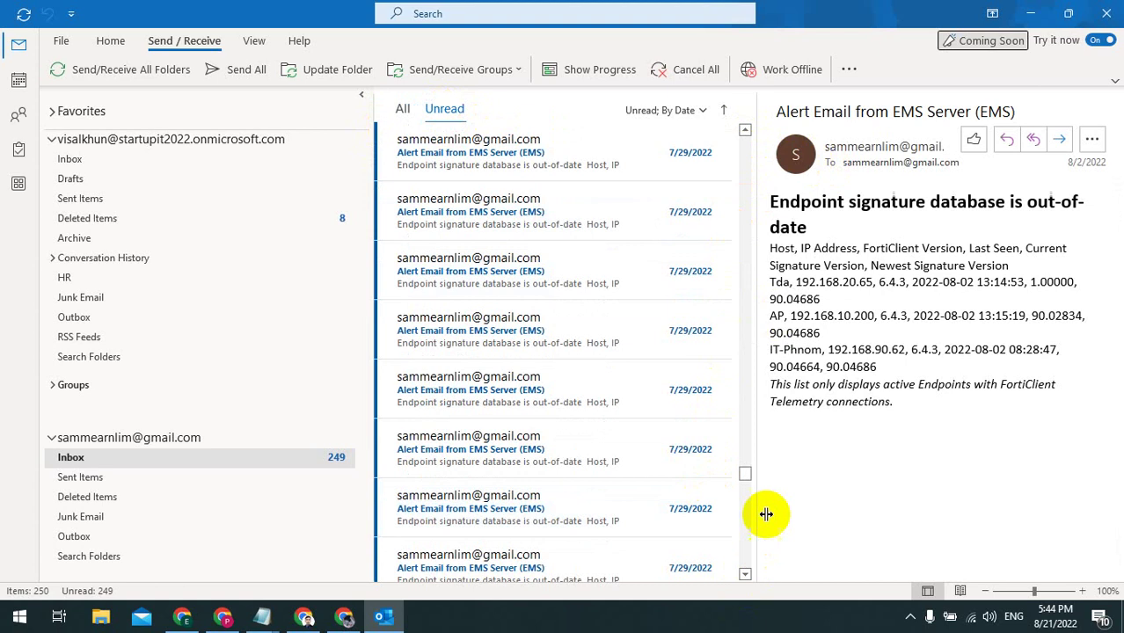
left_click_drag(749, 478, 737, 104)
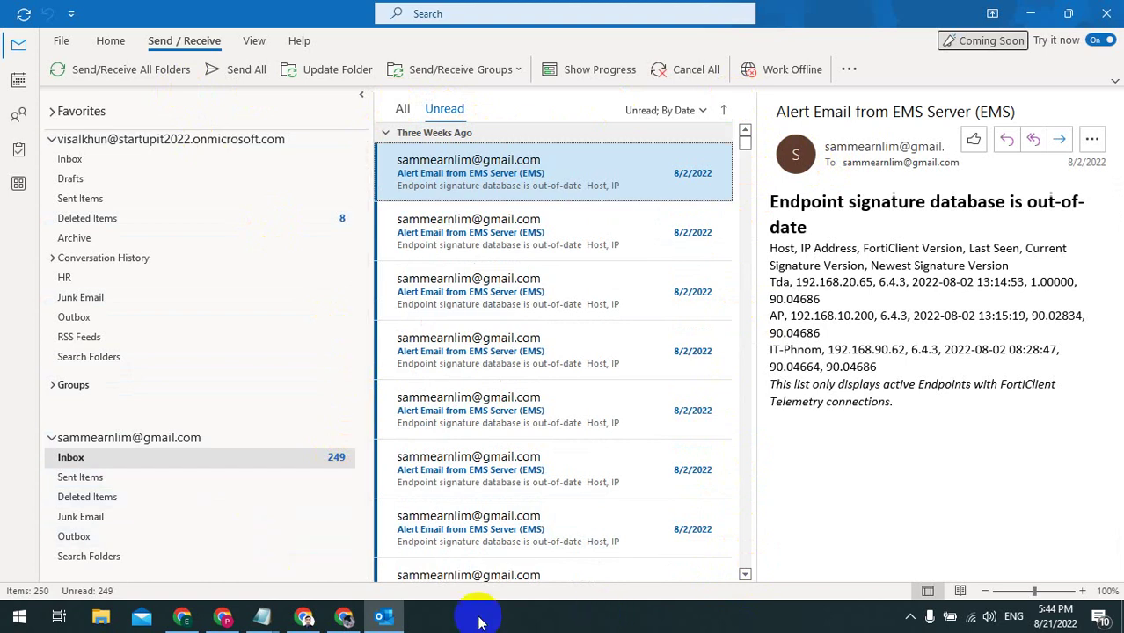
left_click(222, 617)
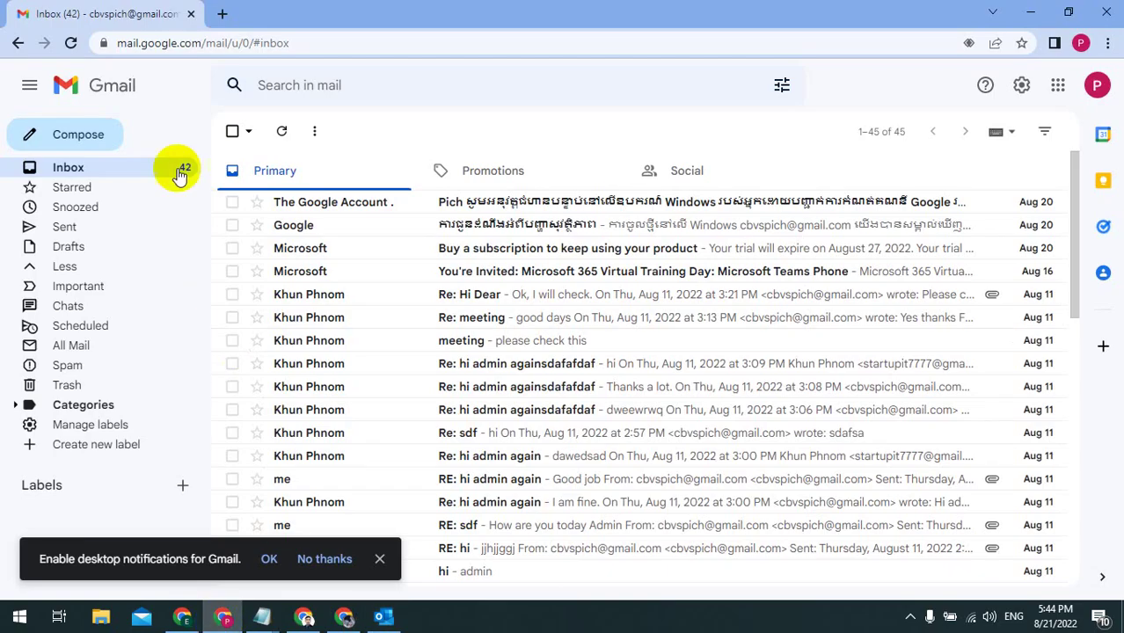
- Send a Gmail message with subject 'hi' to the synced Gmail address, then return to Outlook
left_click(99, 141)
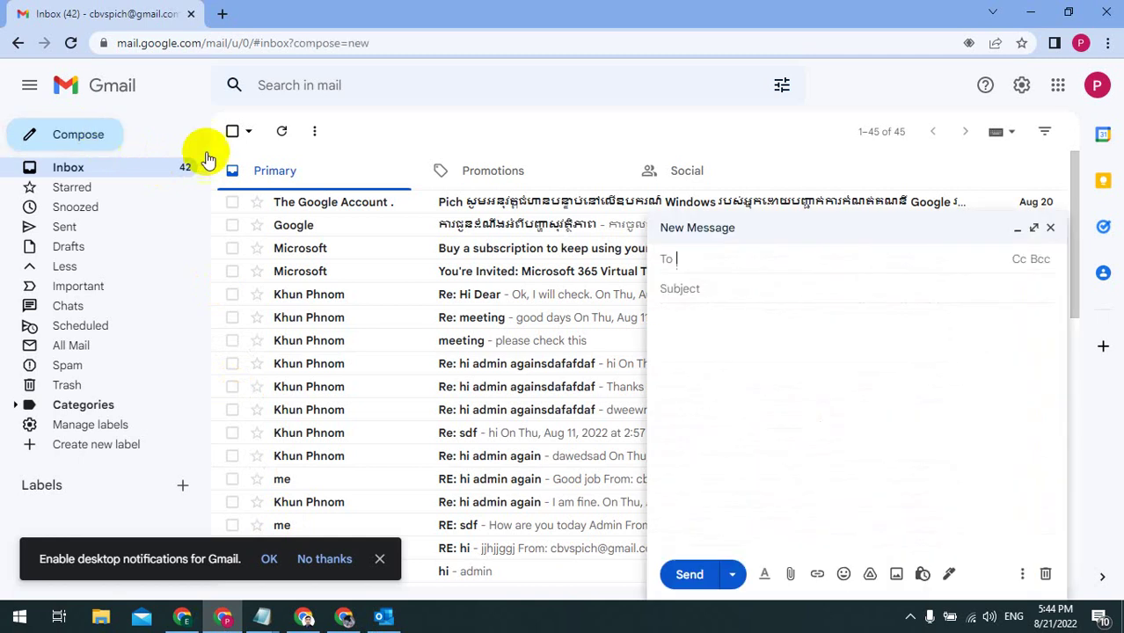
left_click(759, 263)
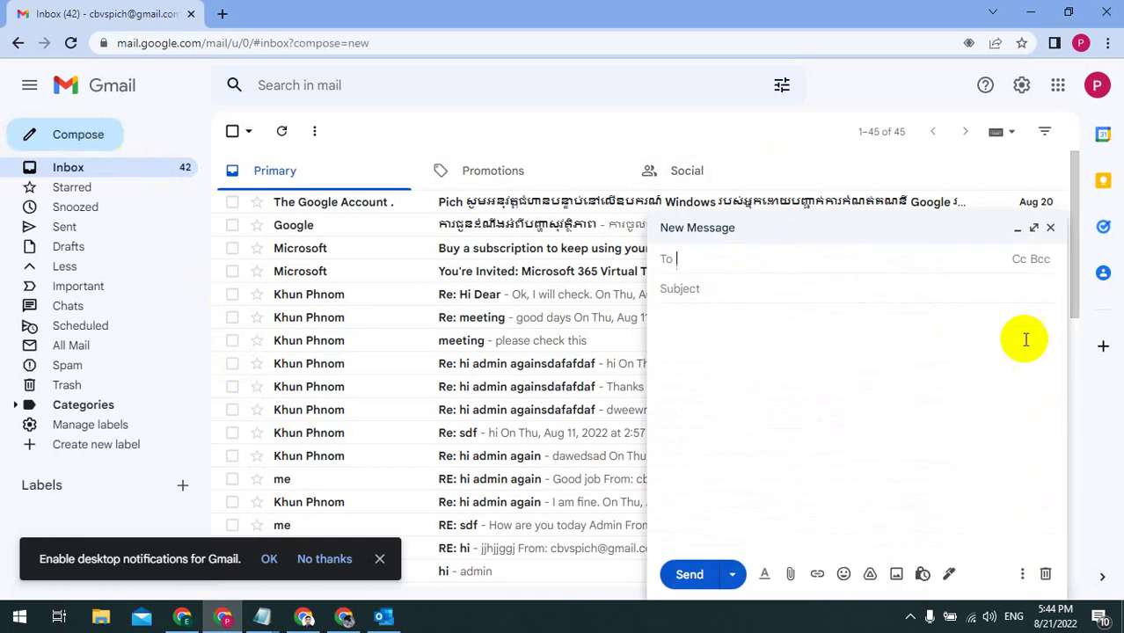
key("ctrl+v")
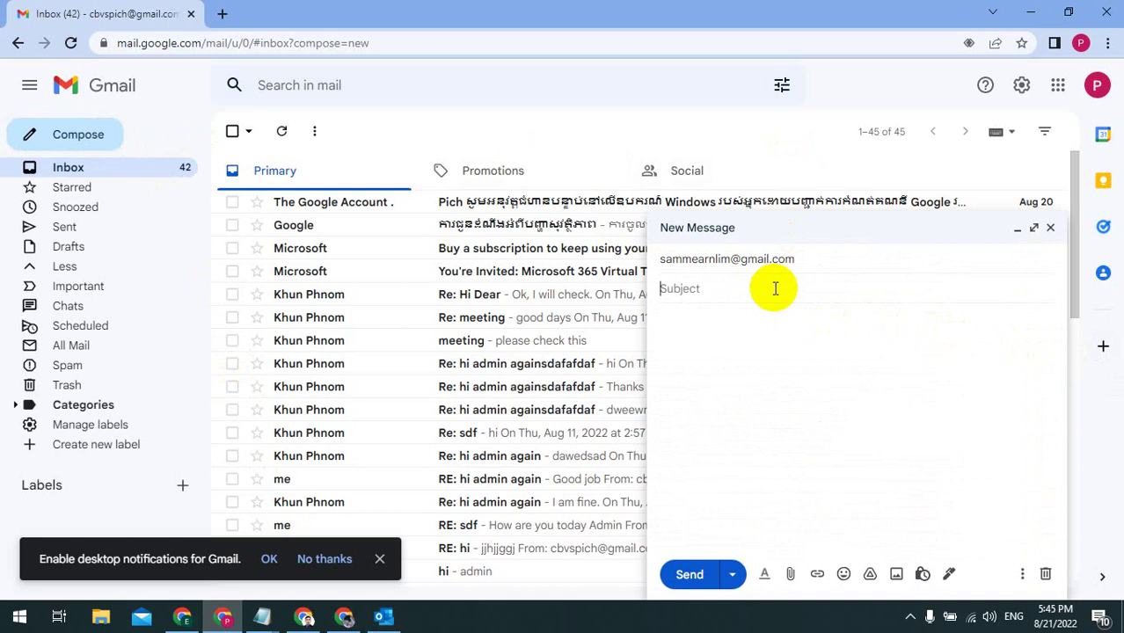
left_click(786, 334)
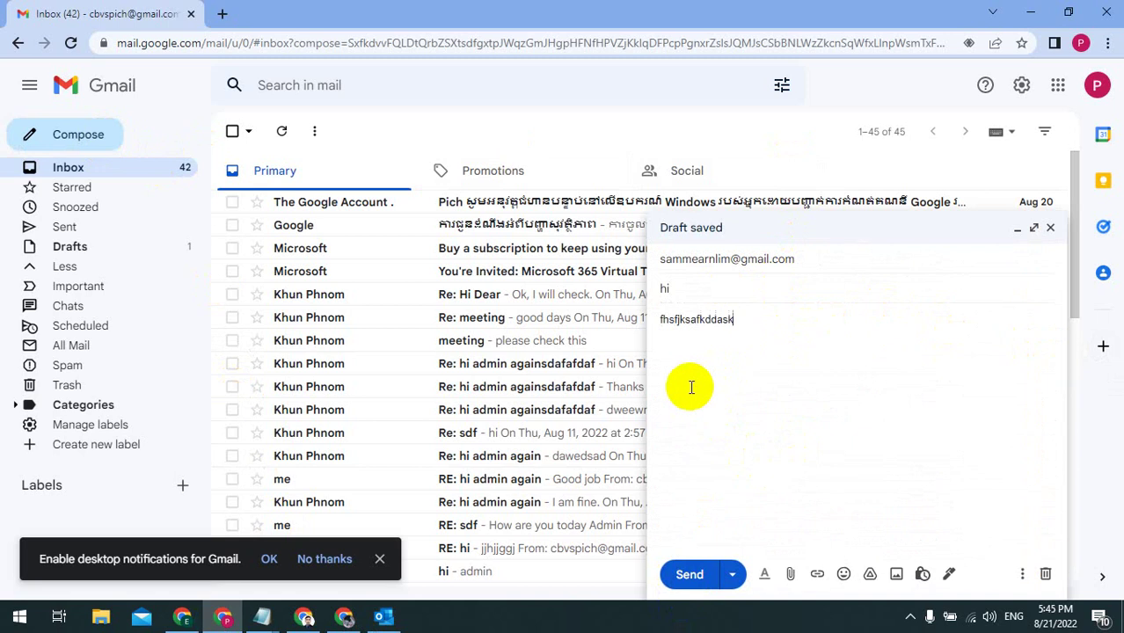
left_click(686, 575)
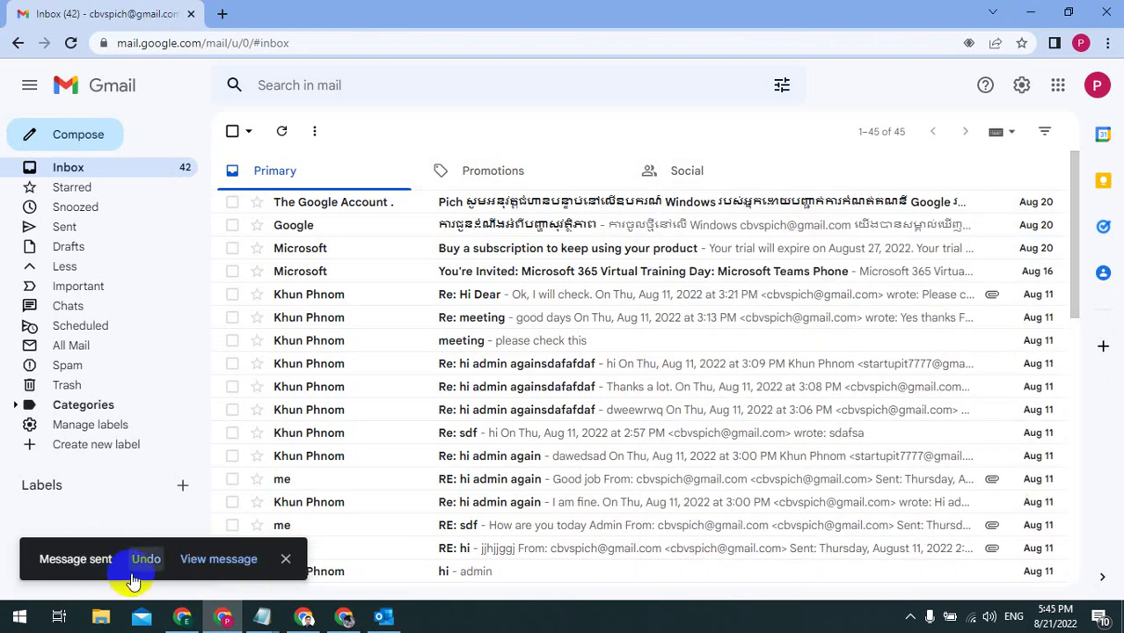
left_click(1047, 7)
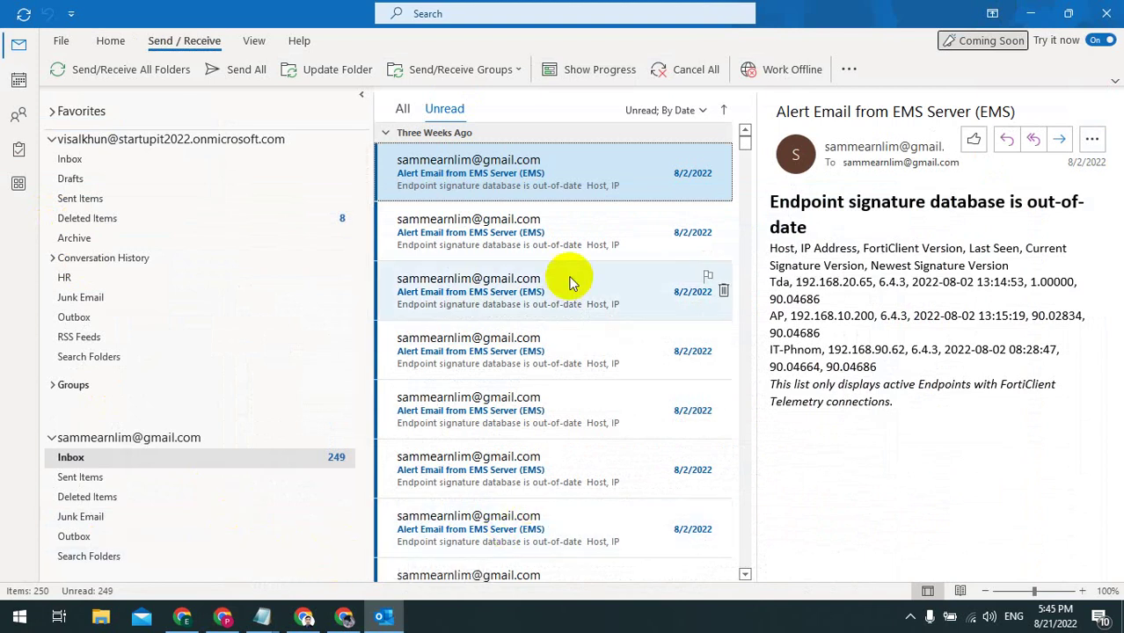
- Show all messages in the synced Gmail inbox, checking Sent Items along the way
left_click(407, 111)
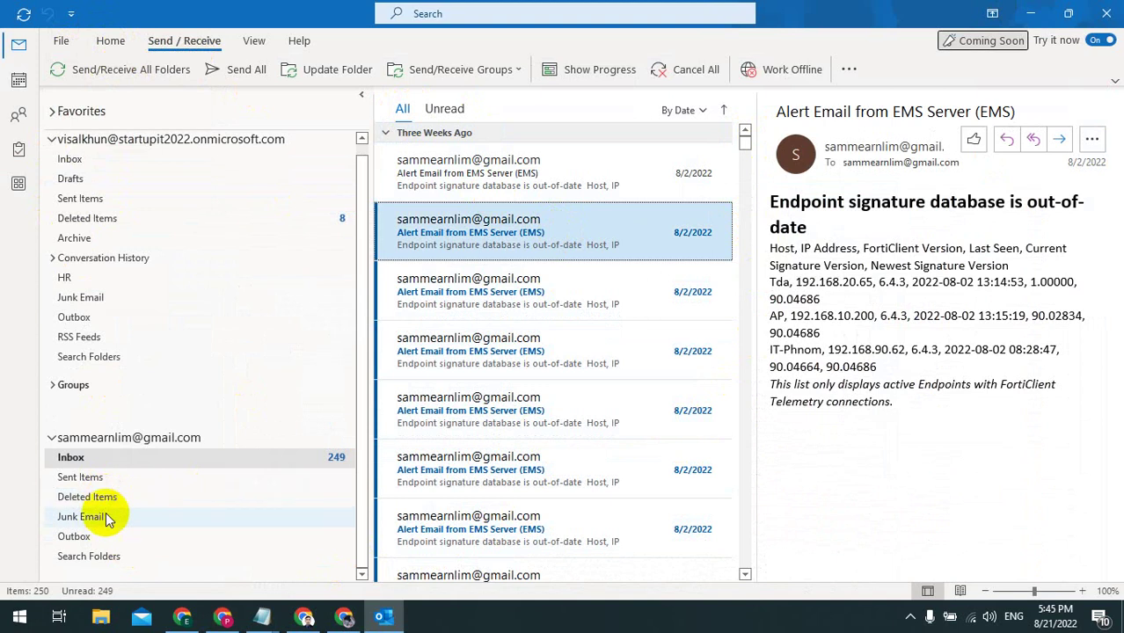
left_click(133, 478)
left_click(145, 460)
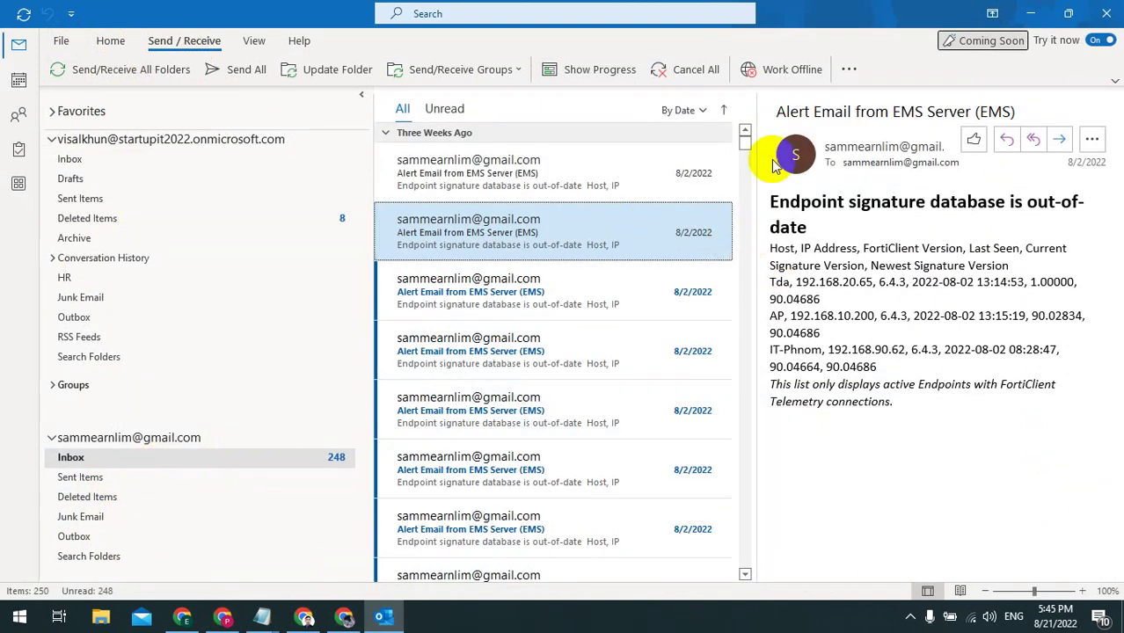
- Check which Google account is signed in to Chrome's Gmail, then minimize Chrome
left_click(222, 617)
left_click(1099, 82)
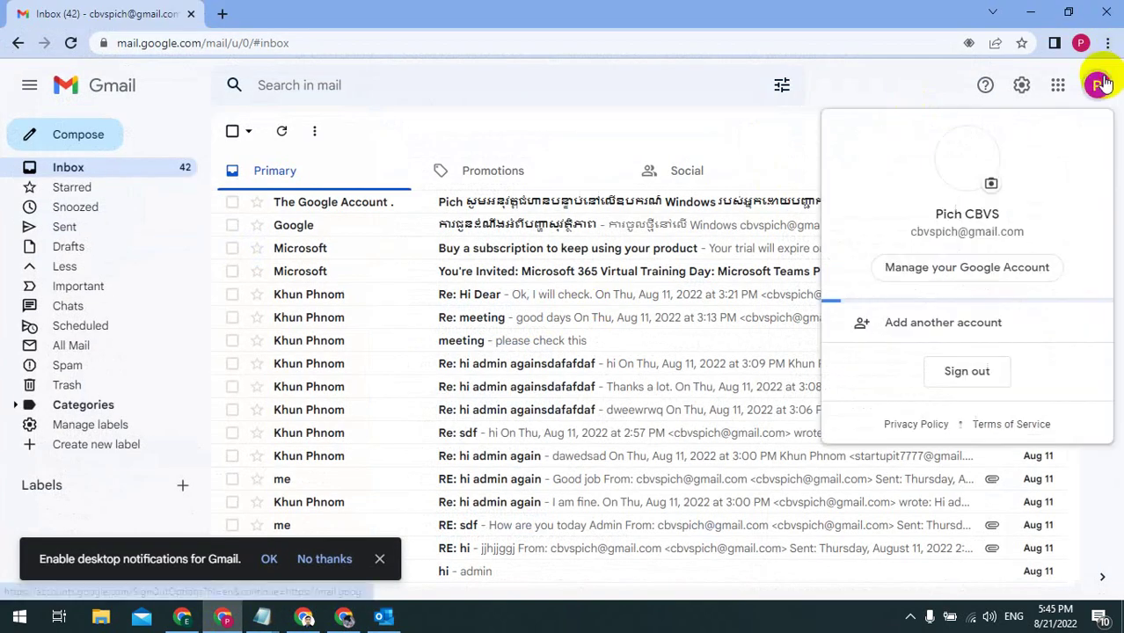
left_click(1035, 10)
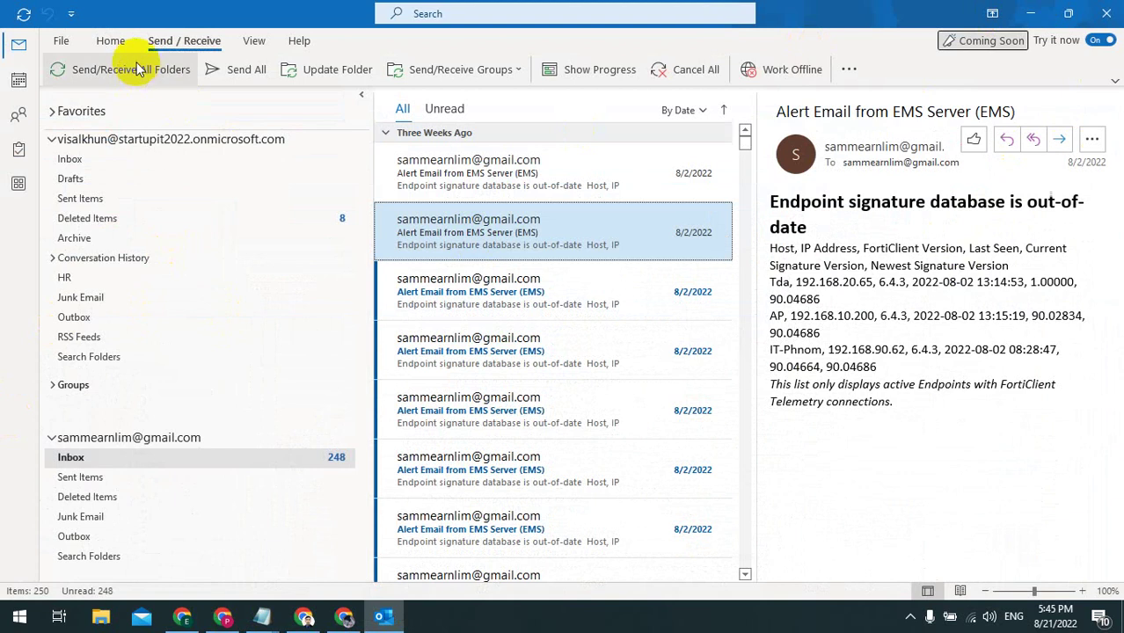
- Run Send/Receive All Folders until the inbox holds 997 unread, including the hi admin message
left_click(110, 70)
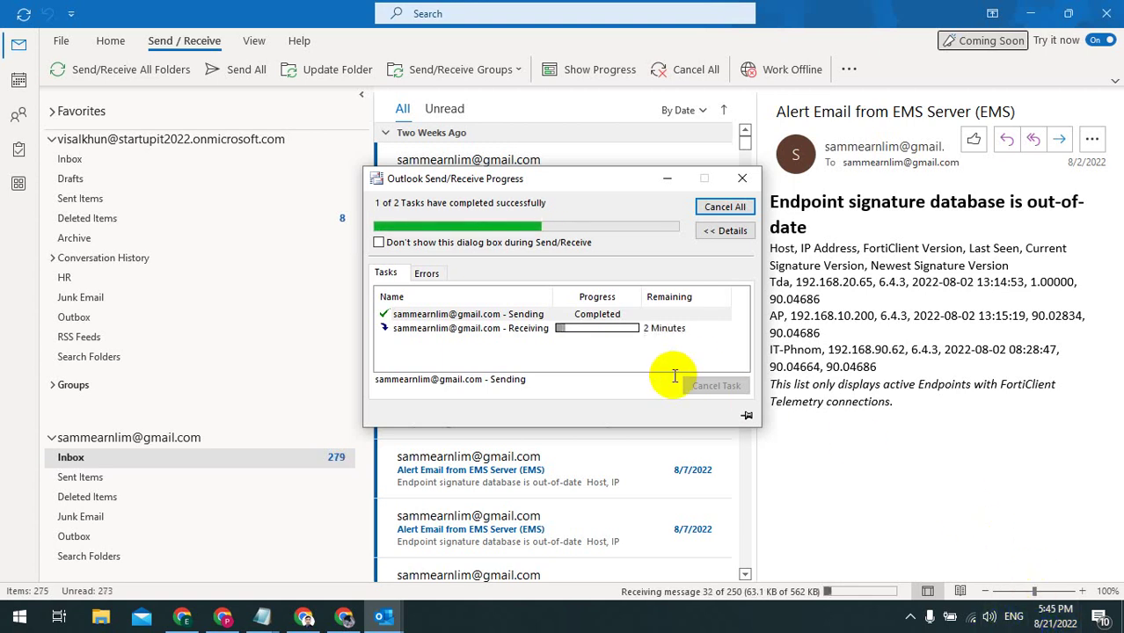
left_click_drag(470, 178, 532, 274)
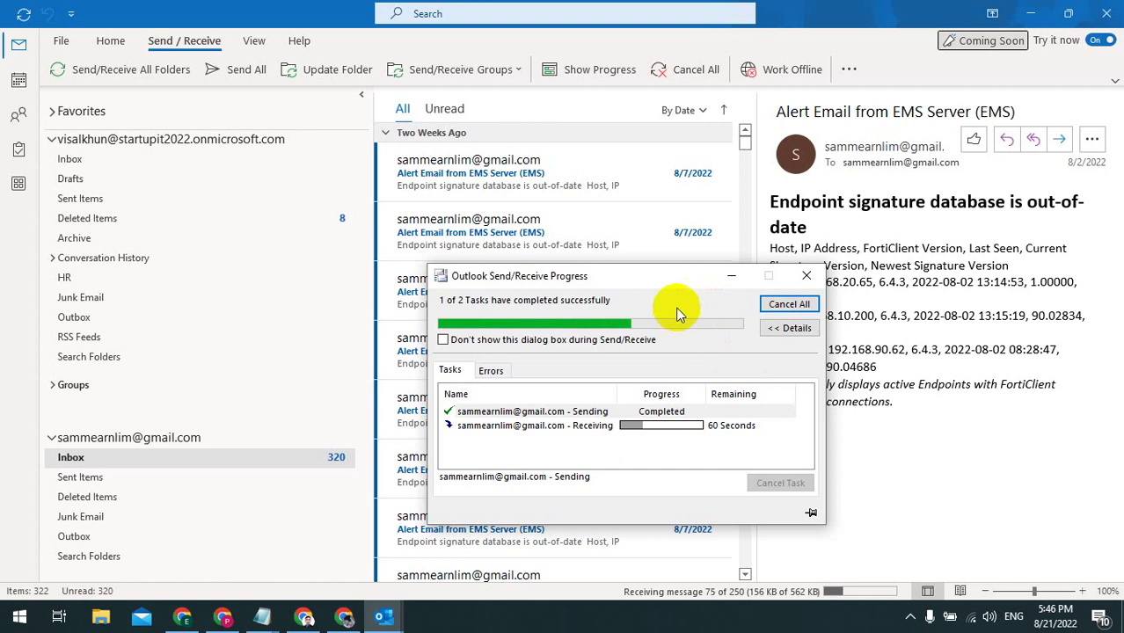
left_click(911, 616)
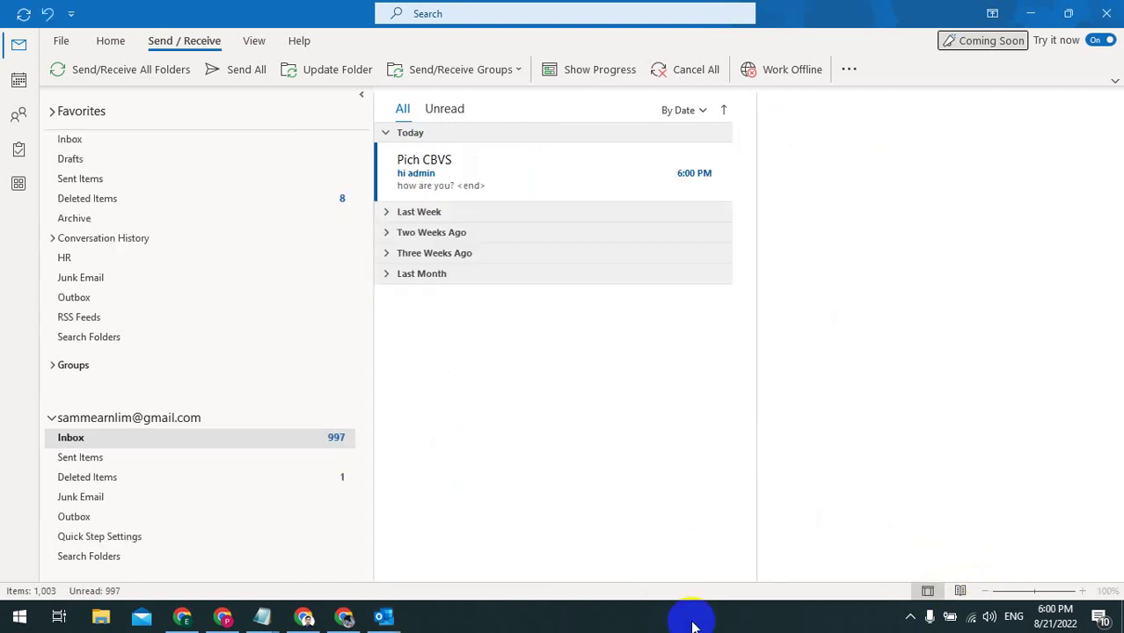
- Read the hi admin message 'how are you?' and confirm it in the synced account's Gmail inbox
left_click(477, 166)
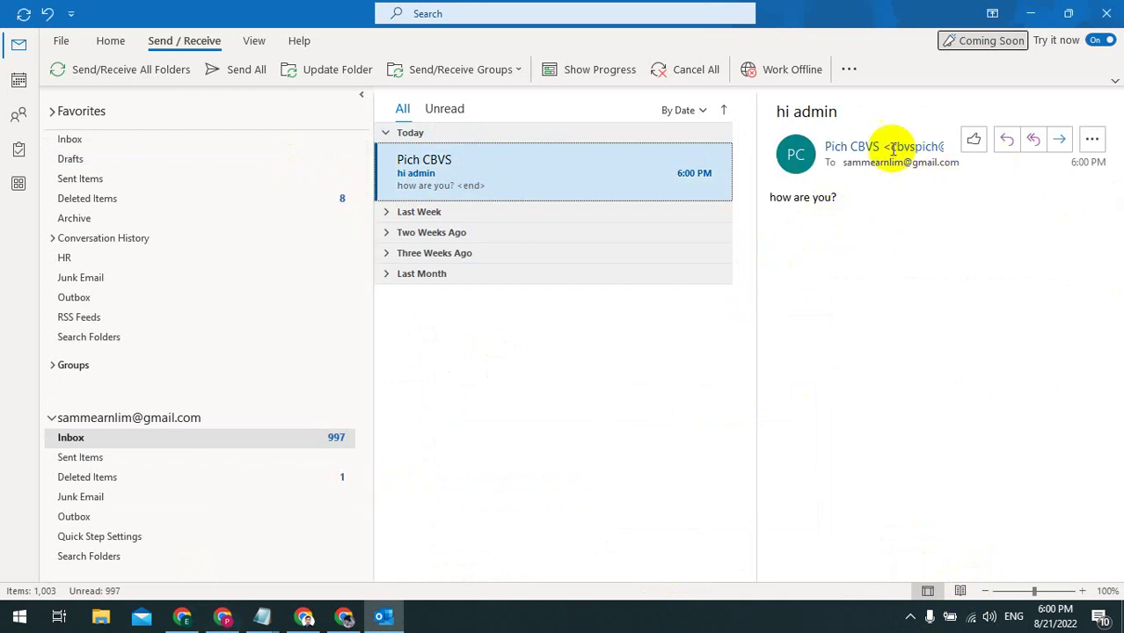
mouse_move(893, 148)
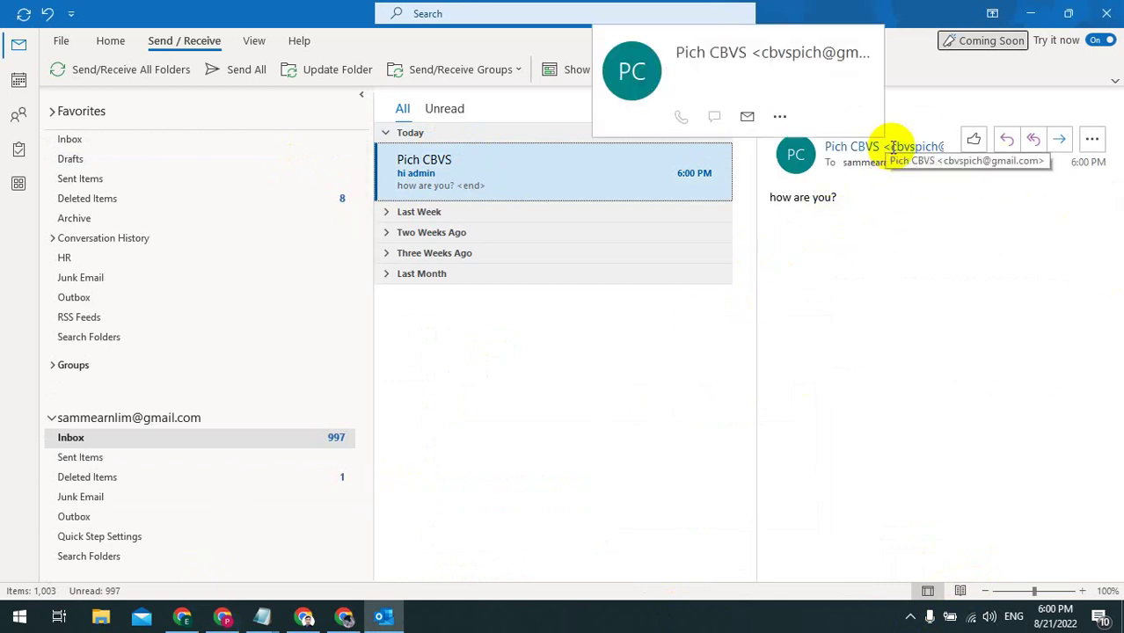
left_click(225, 621)
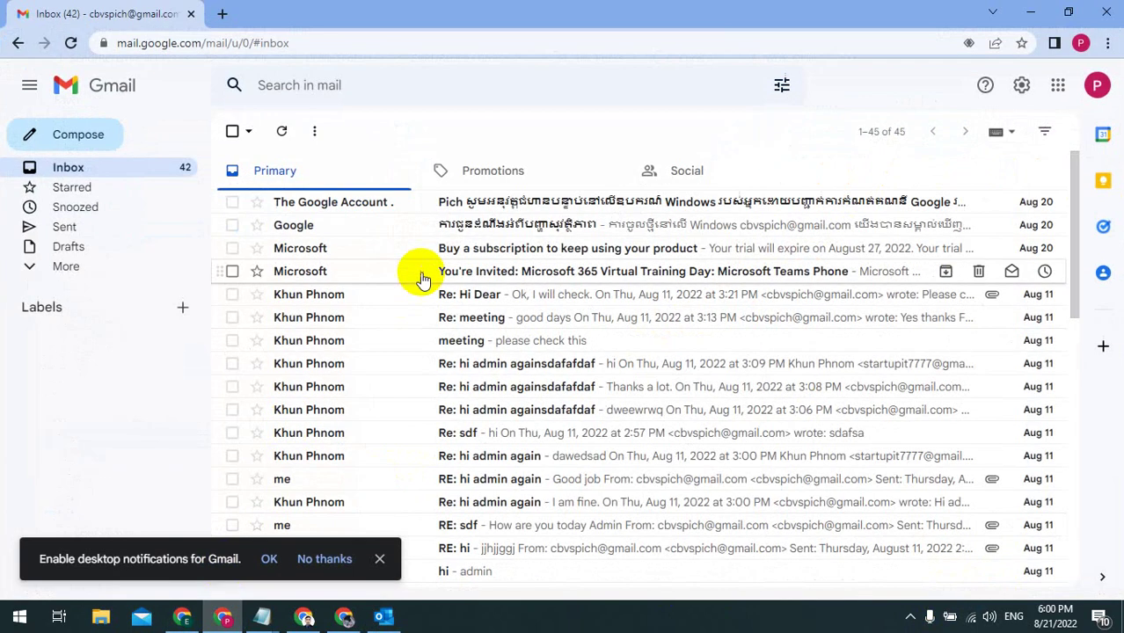
left_click(1035, 14)
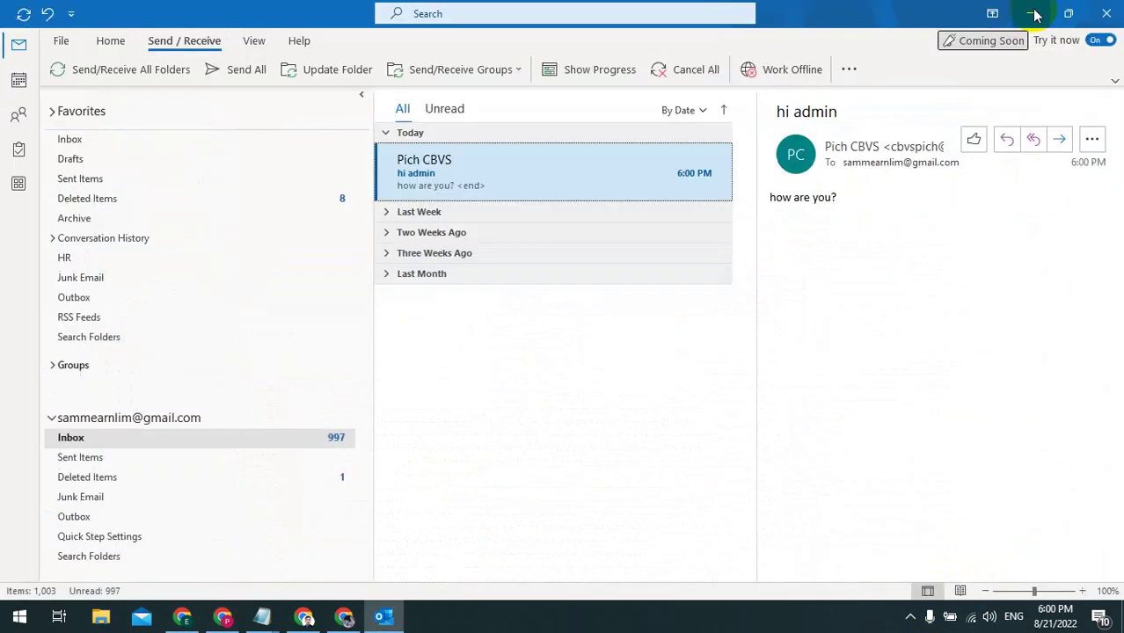
left_click(221, 615)
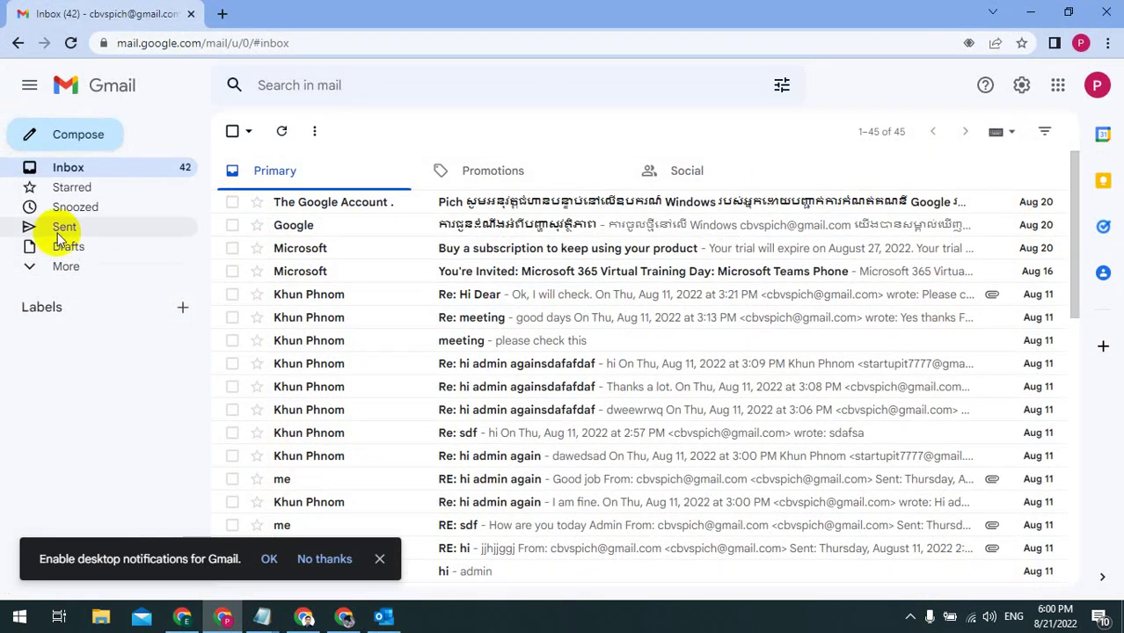
left_click(183, 615)
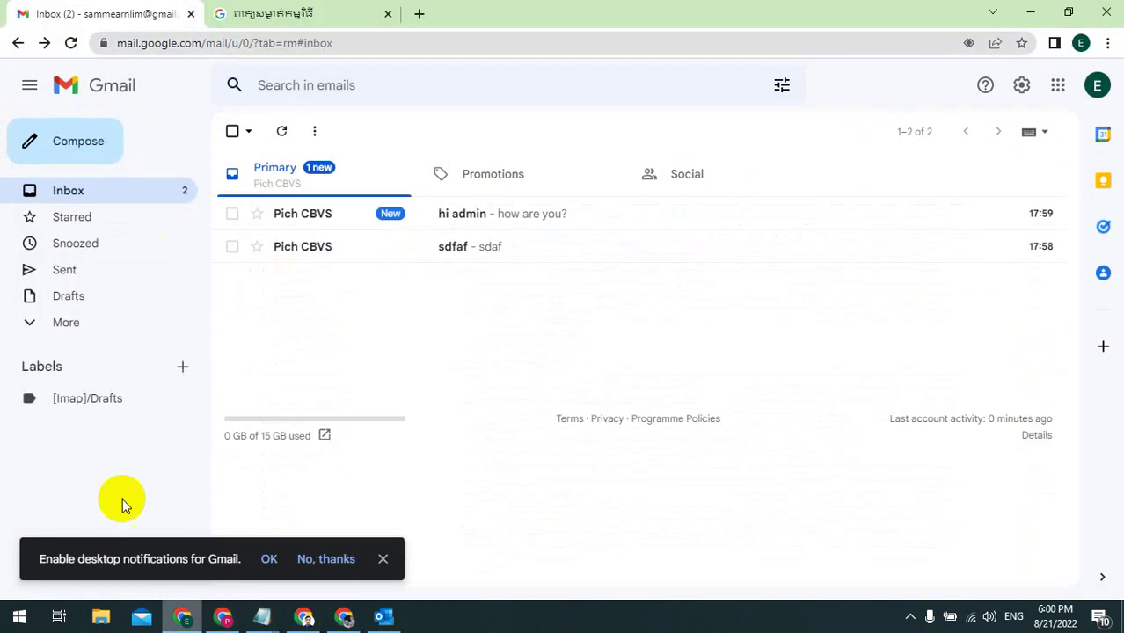
left_click(1032, 14)
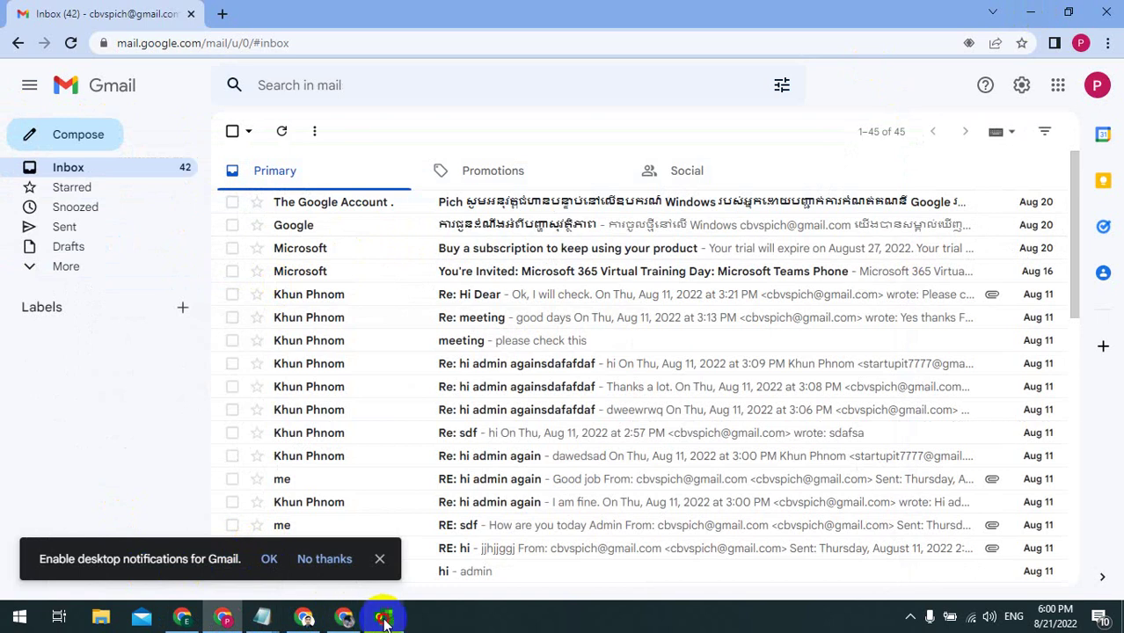
- From Gmail, send 'hi again' with body 'hi dear' to the Outlook-synced address
left_click(383, 616)
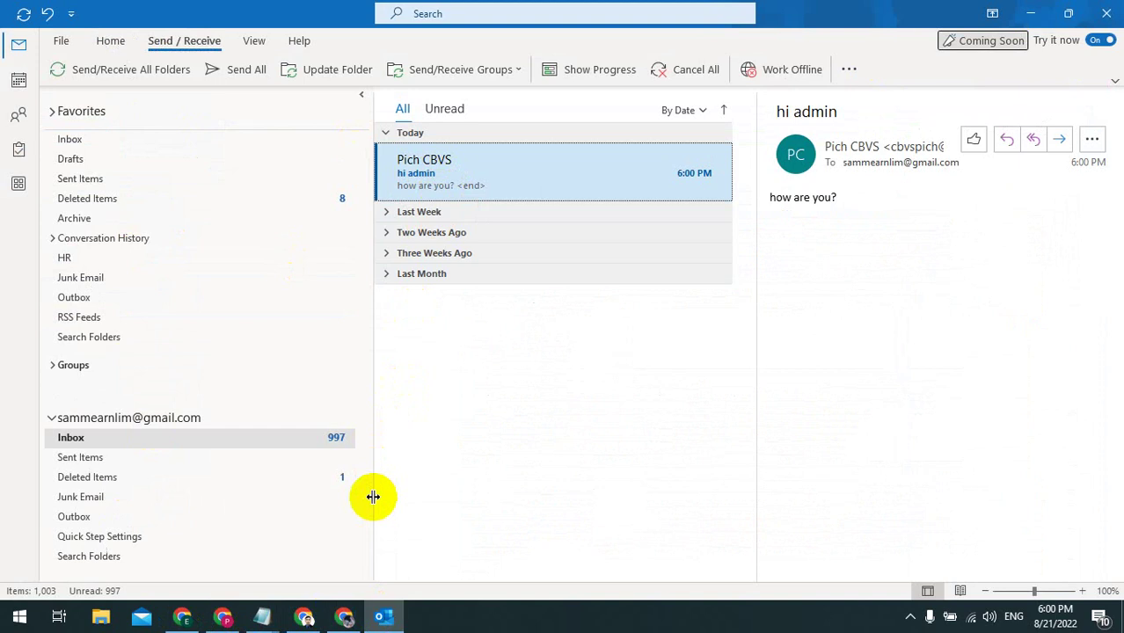
left_click(222, 618)
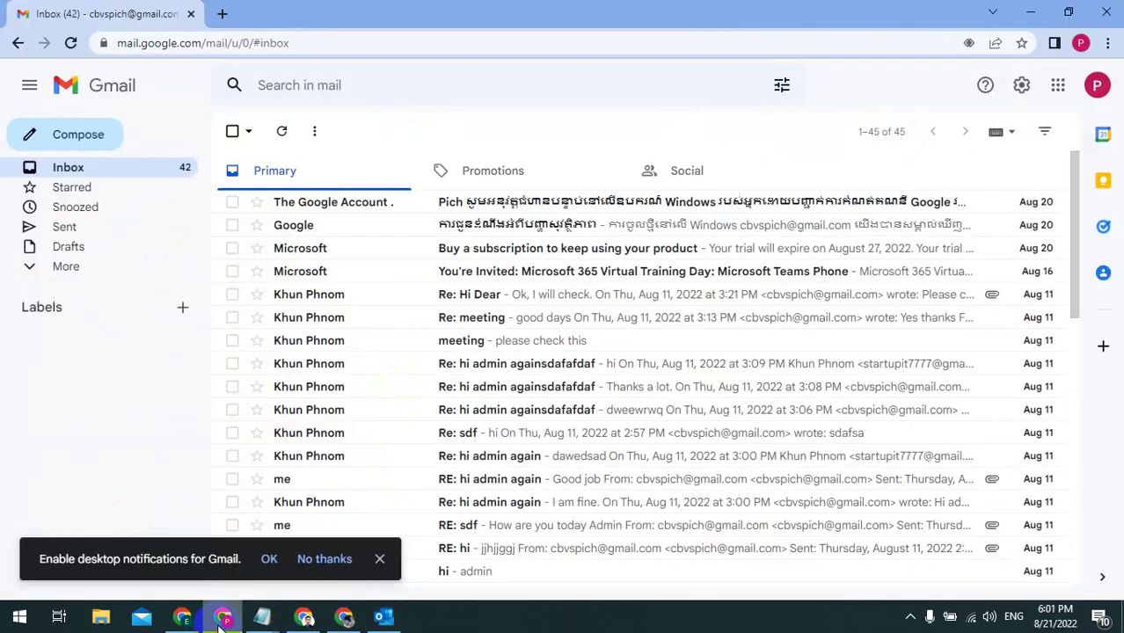
left_click(97, 134)
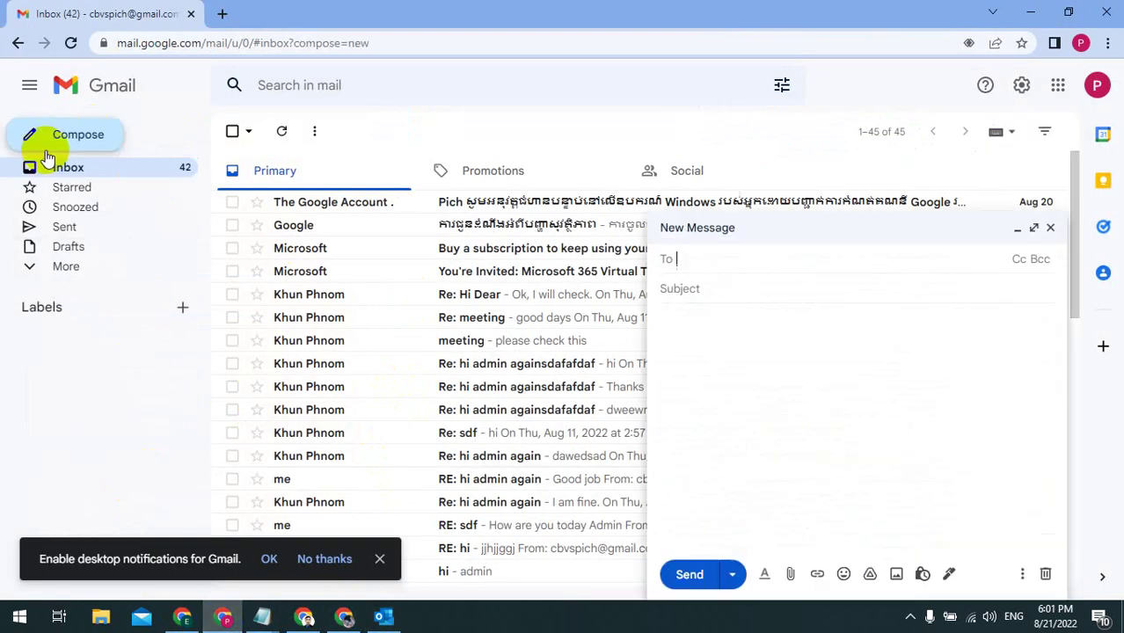
key("ctrl+v")
left_click(774, 290)
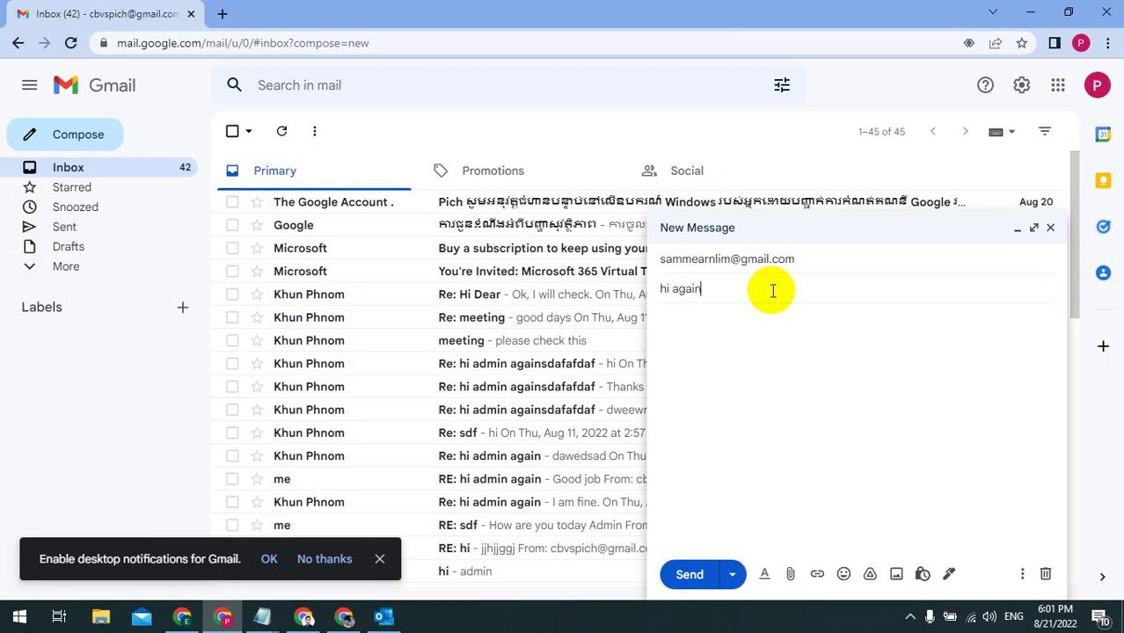
left_click(741, 314)
type("hi dear")
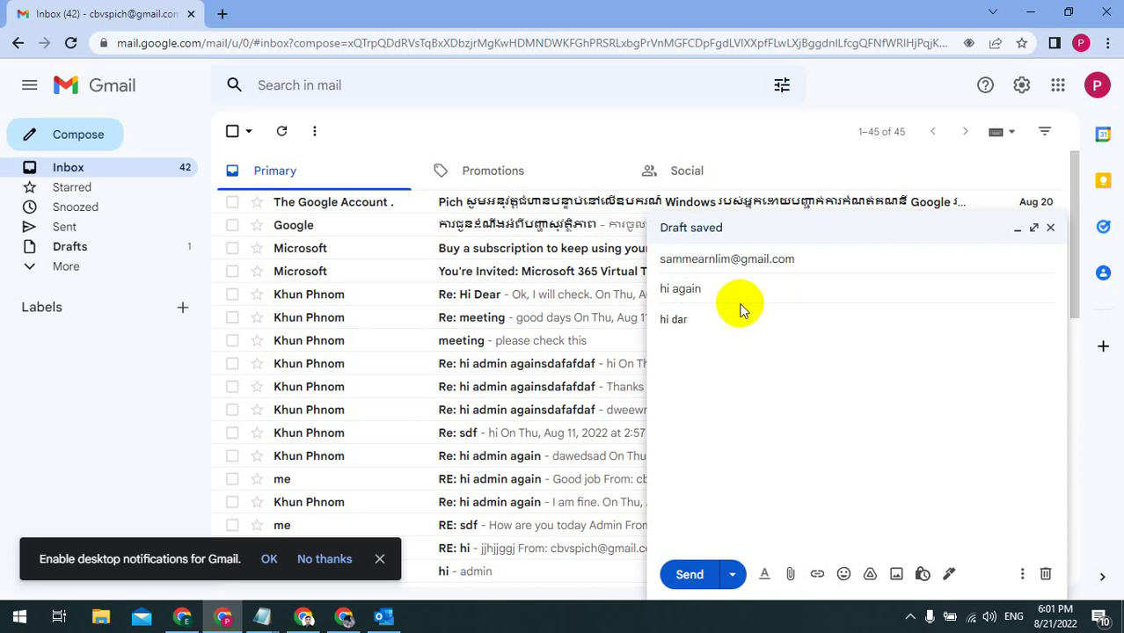
left_click(684, 574)
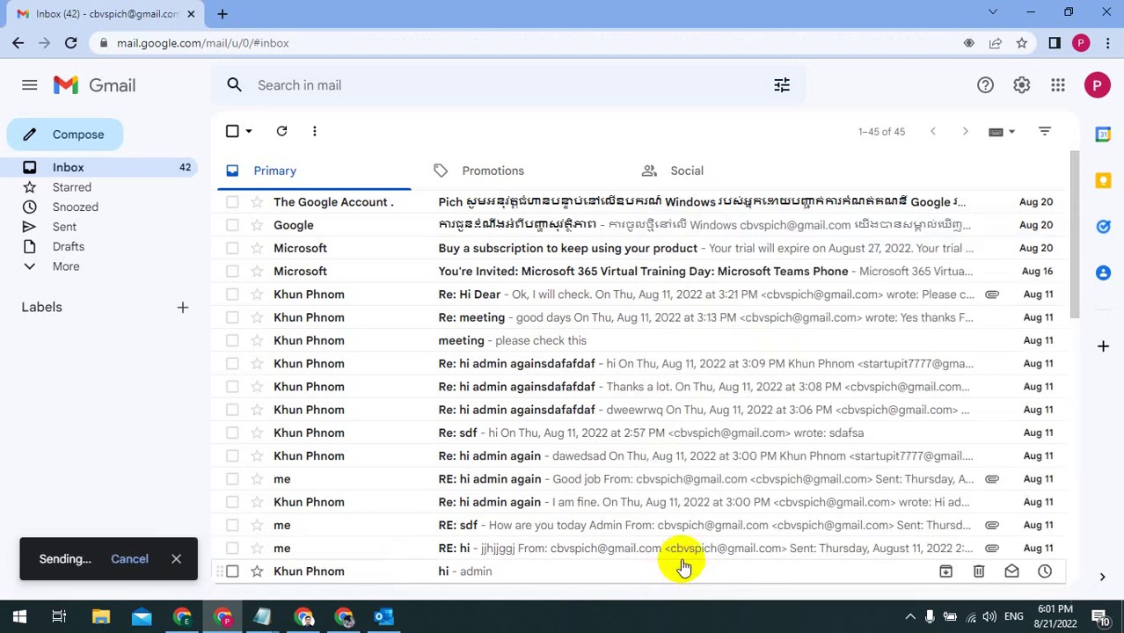
left_click(1031, 12)
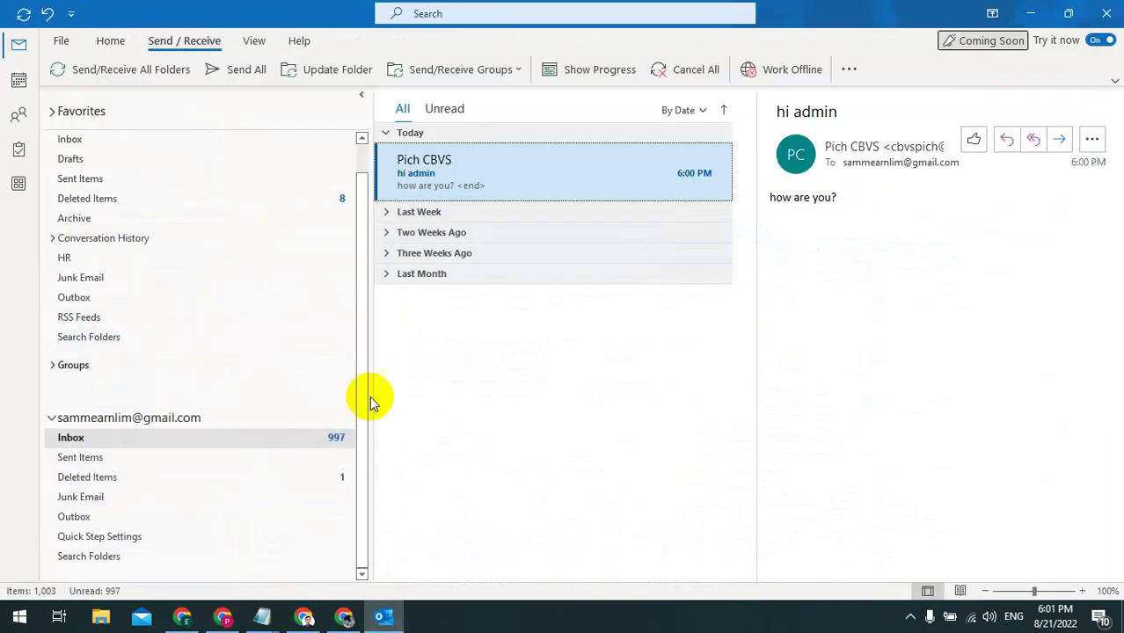
- Reload Gmail, run Send/Receive All Folders, and open the 'hi again' message reading 'hi dear'
left_click(225, 615)
left_click(66, 46)
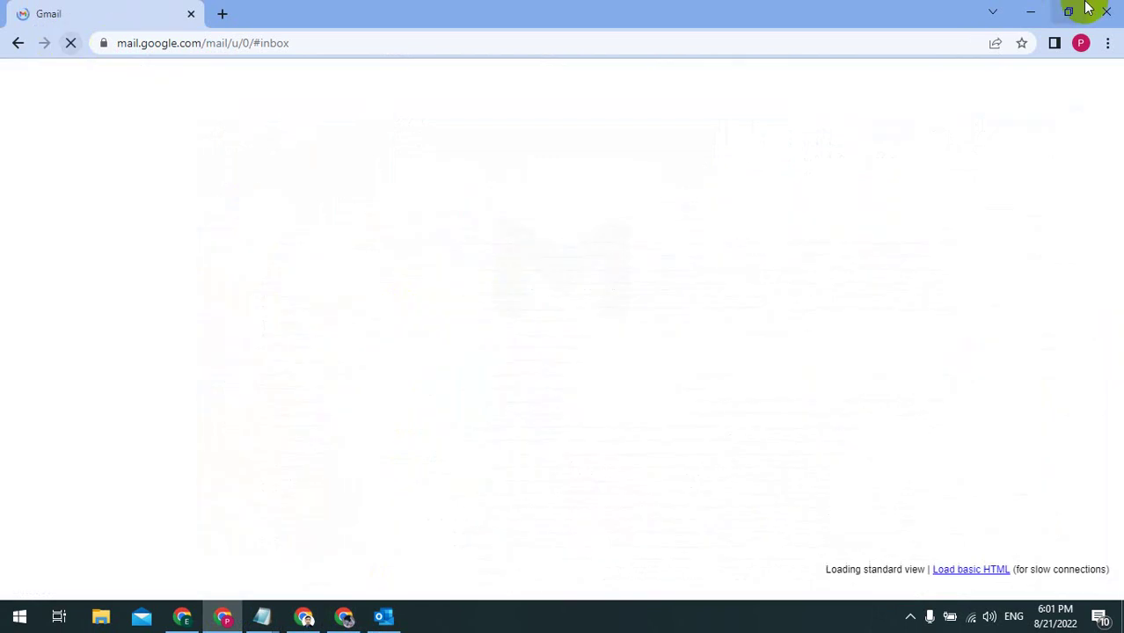
left_click(1029, 10)
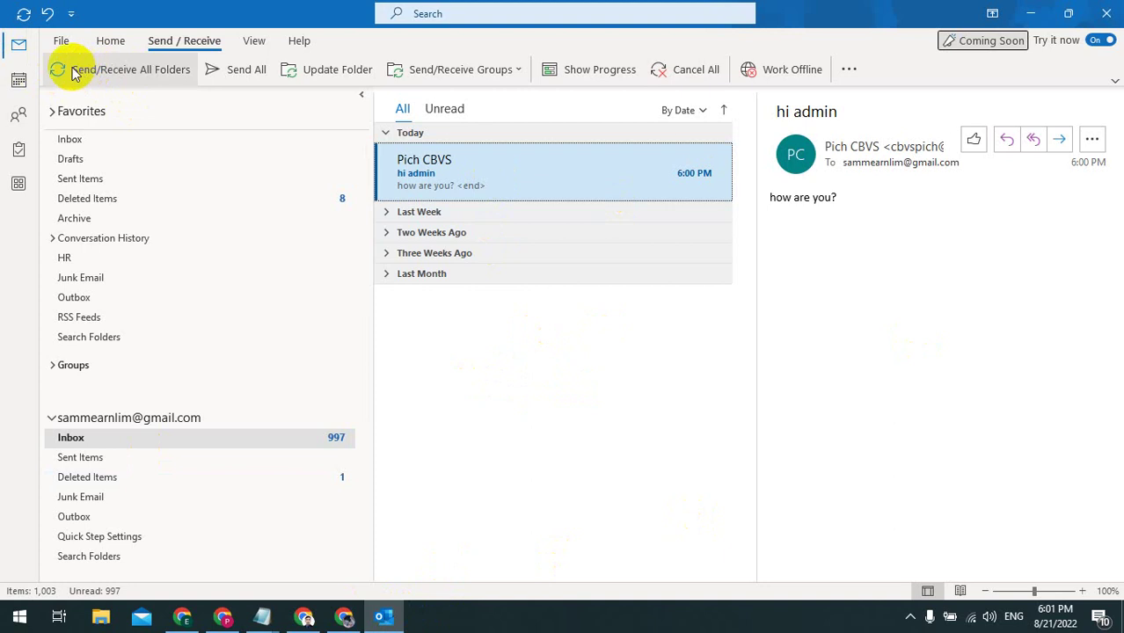
left_click(141, 76)
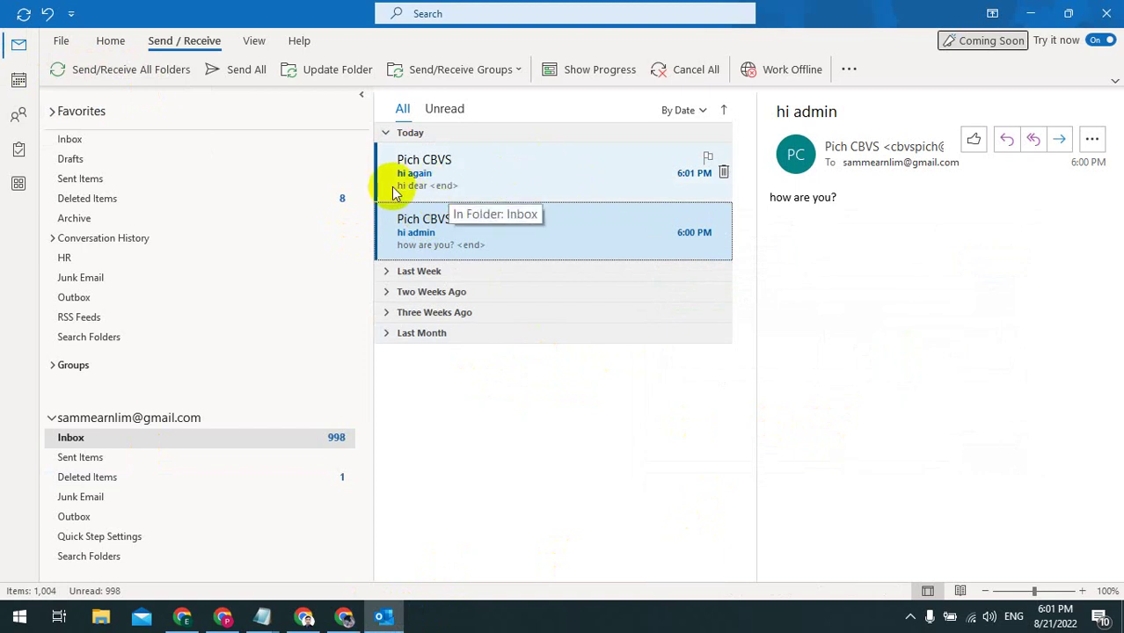
left_click(445, 180)
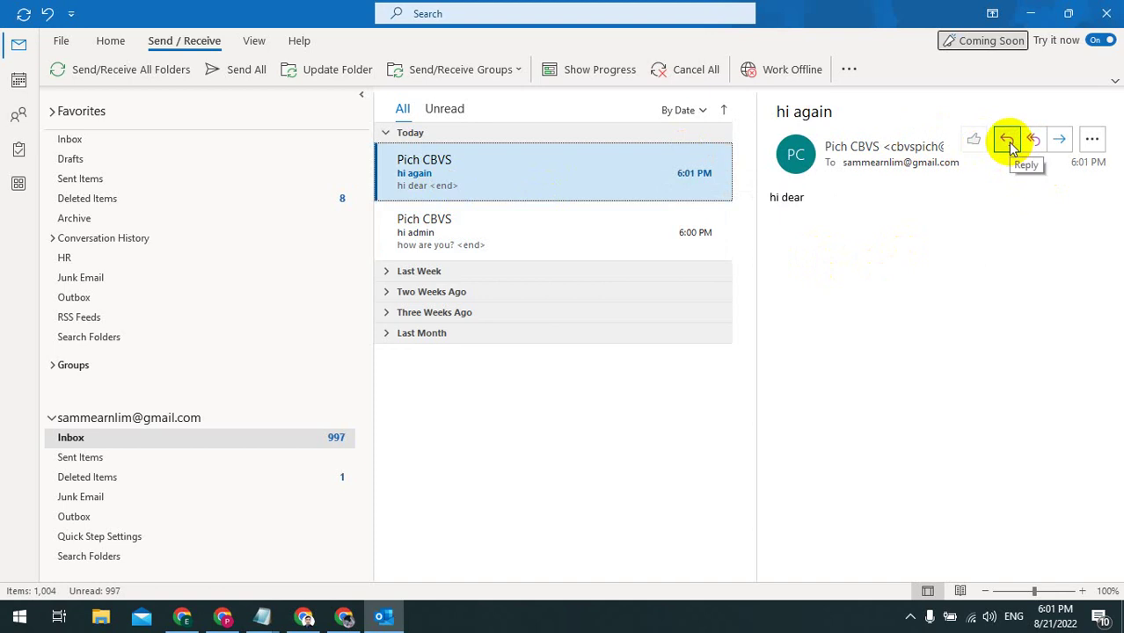
- Reply 'Hi dear' from Outlook to the 'hi again' message
left_click(184, 615)
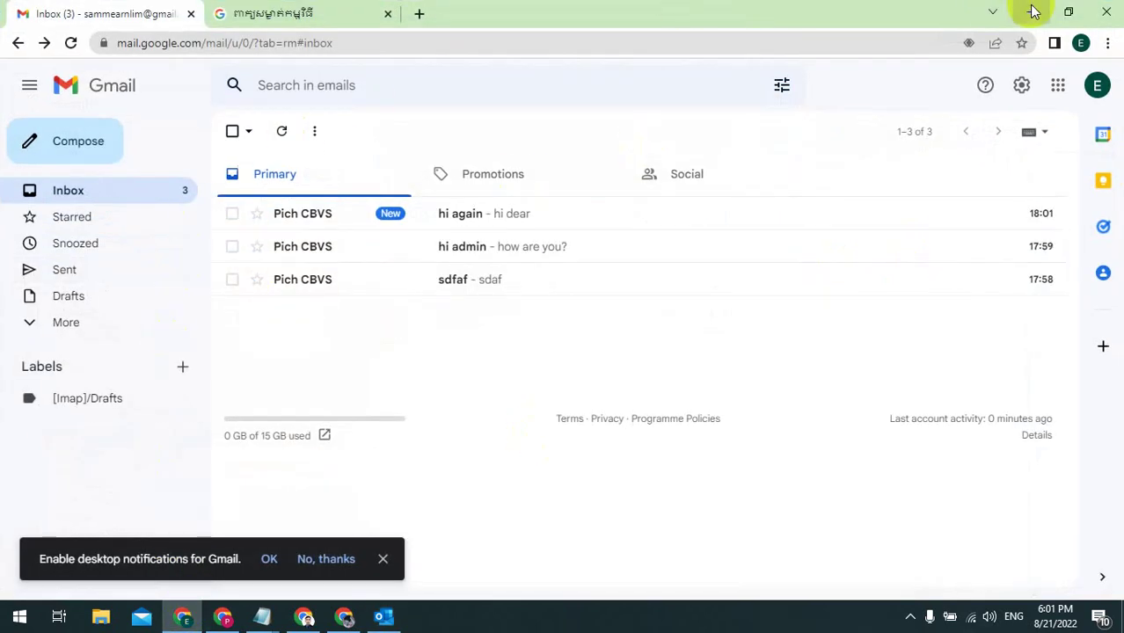
left_click(1030, 11)
left_click(1004, 139)
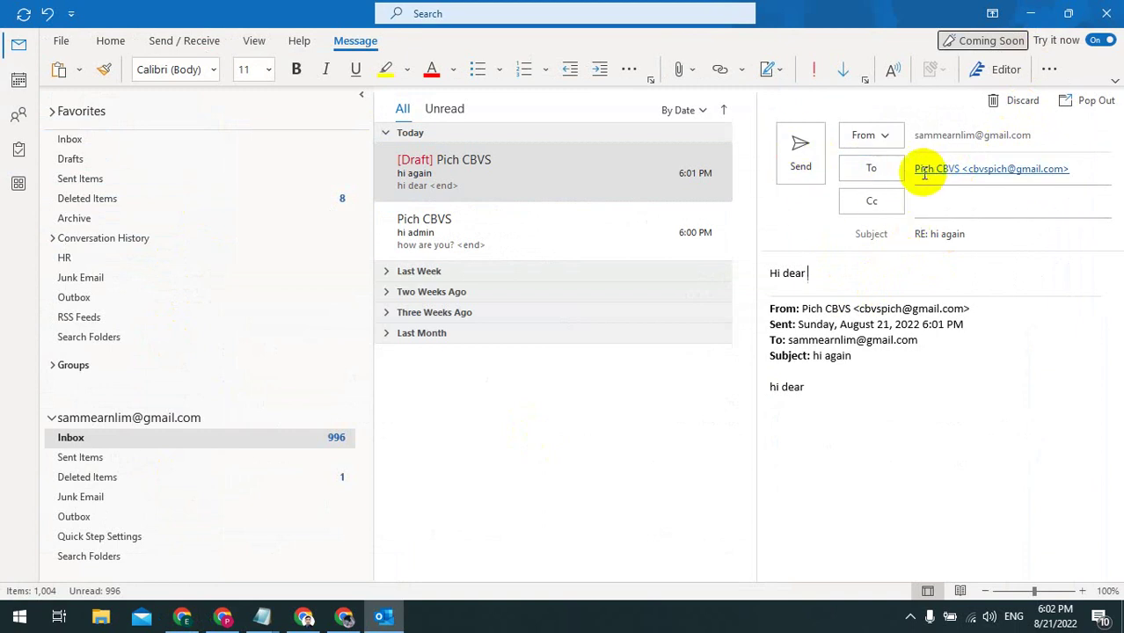
left_click(791, 152)
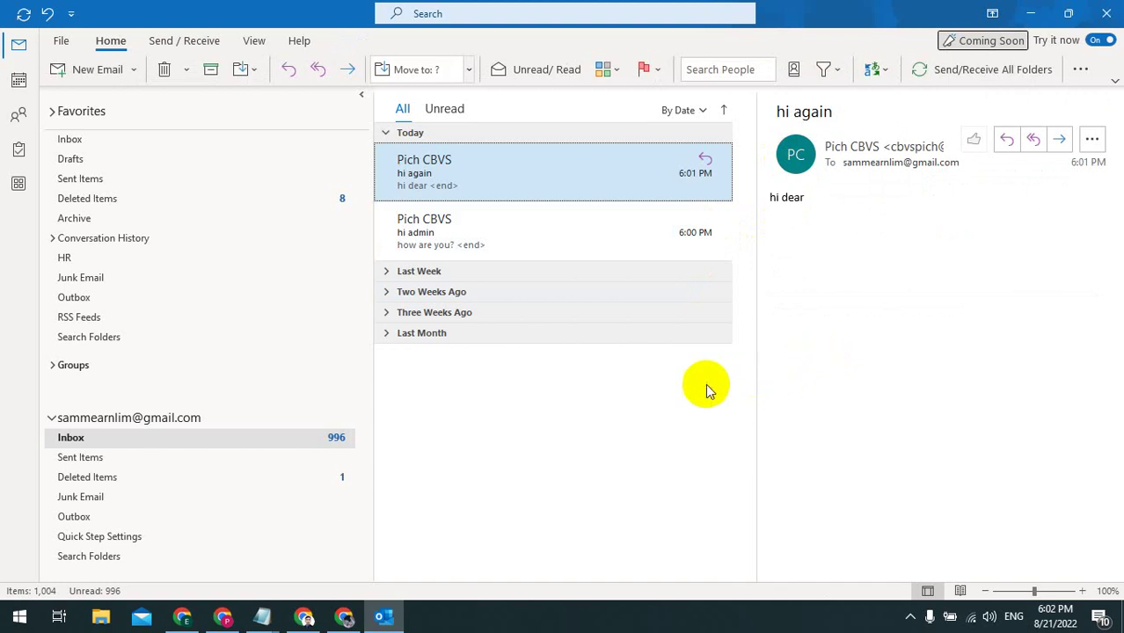
left_click(216, 620)
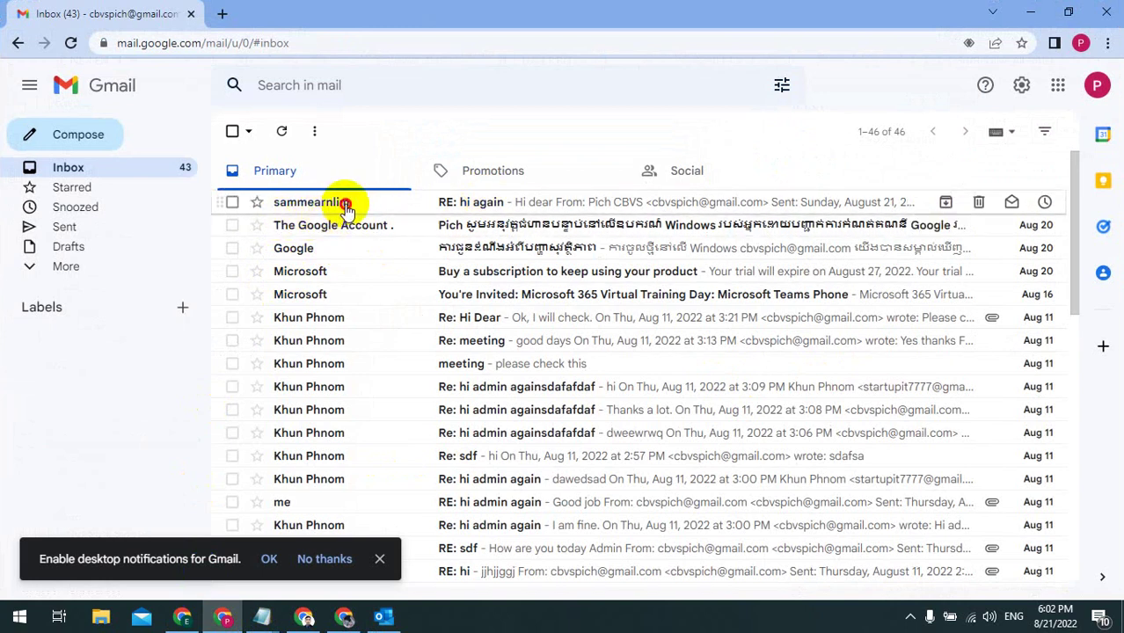
- In Gmail, reply 'hi' to RE: hi again, allowing desktop notifications on the way
left_click(346, 201)
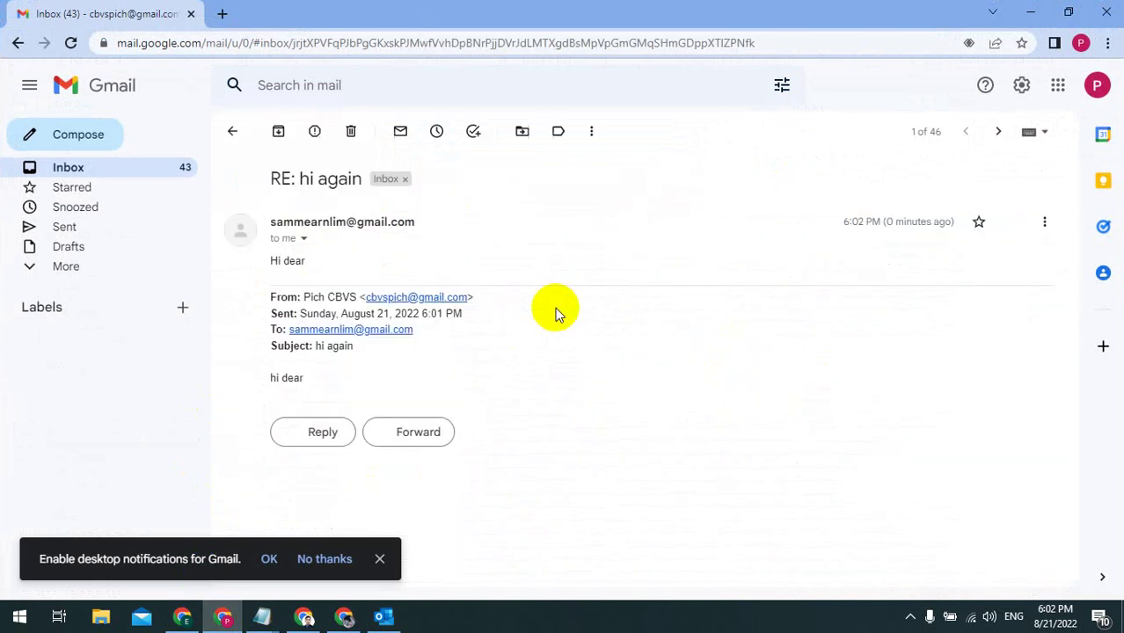
left_click(296, 435)
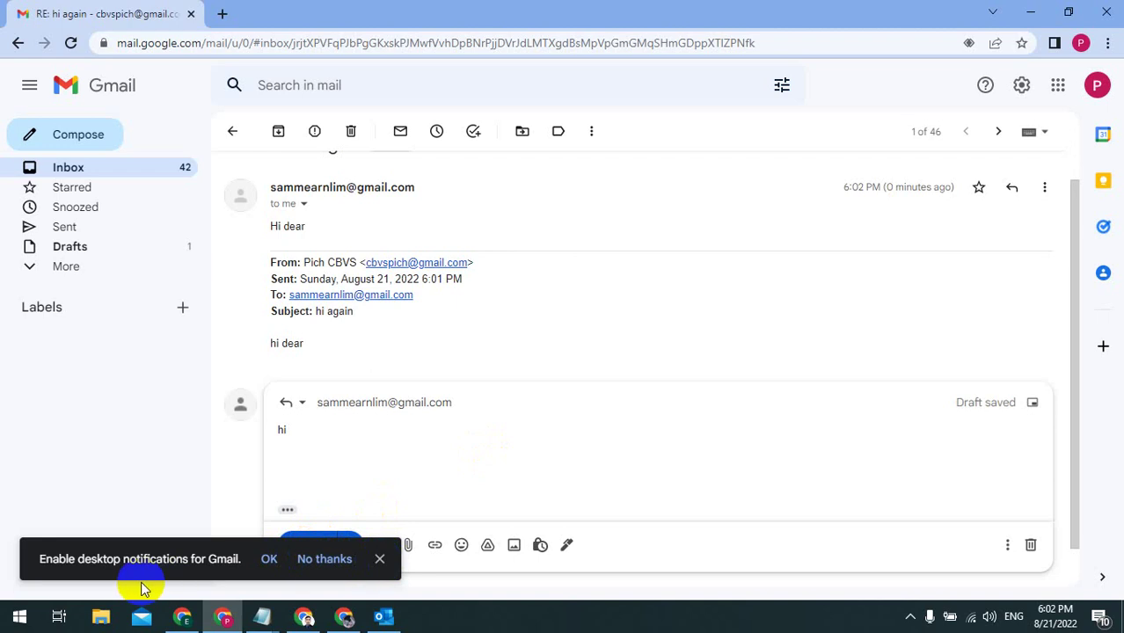
left_click(268, 559)
left_click(255, 135)
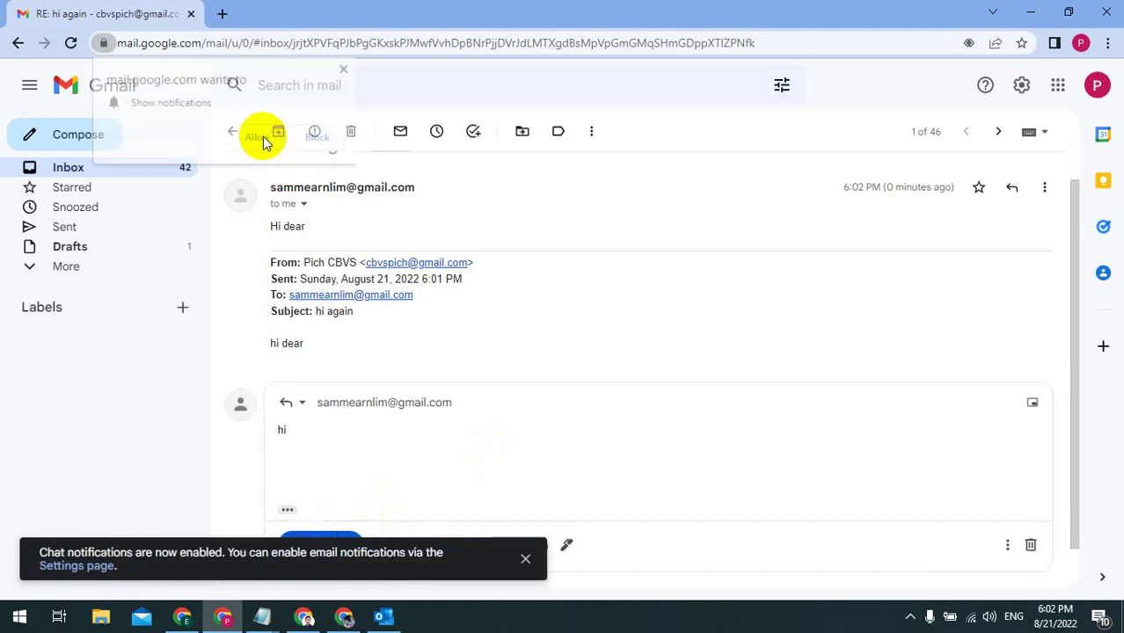
left_click(525, 559)
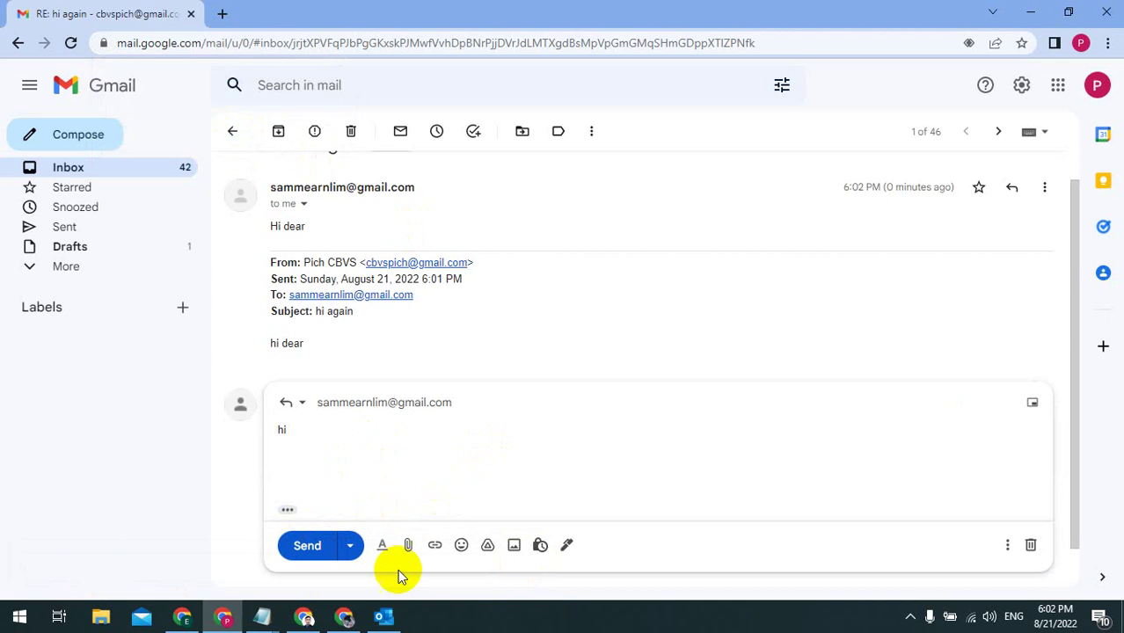
left_click(308, 552)
left_click(382, 616)
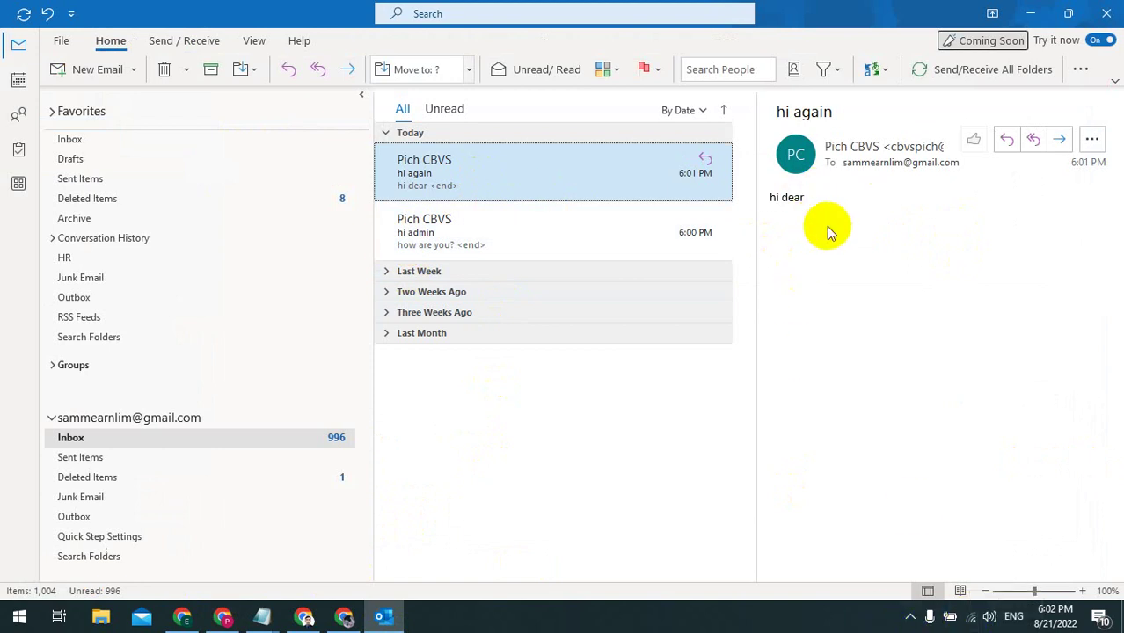
- Run Send/Receive All Folders and open the arrived 'Re: hi again' reply reading 'hi'
left_click(199, 42)
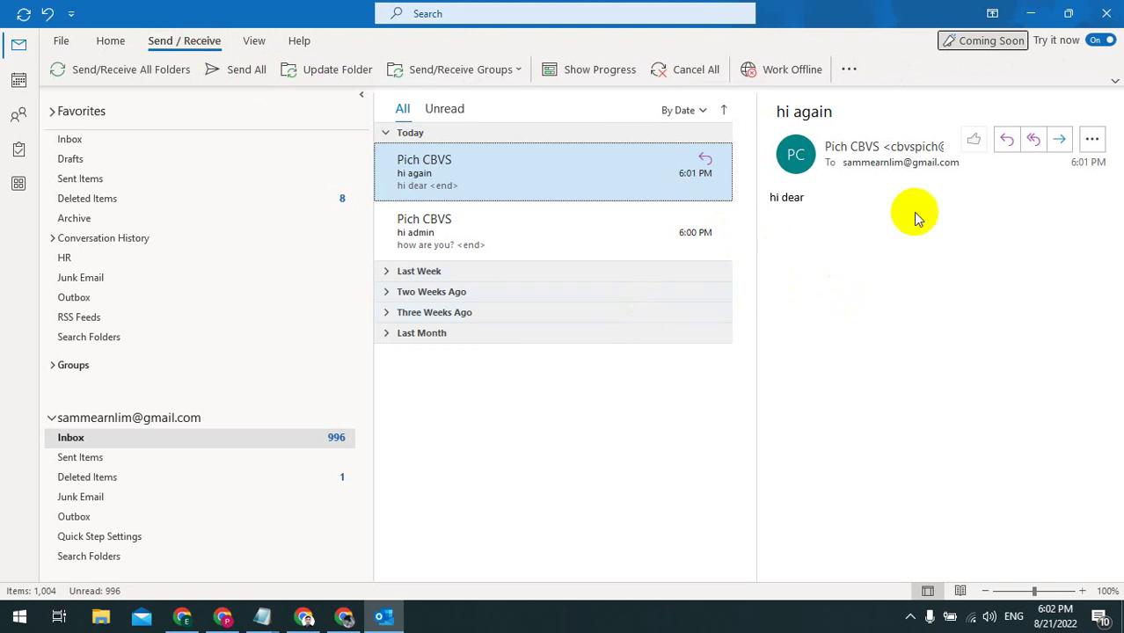
left_click(933, 275)
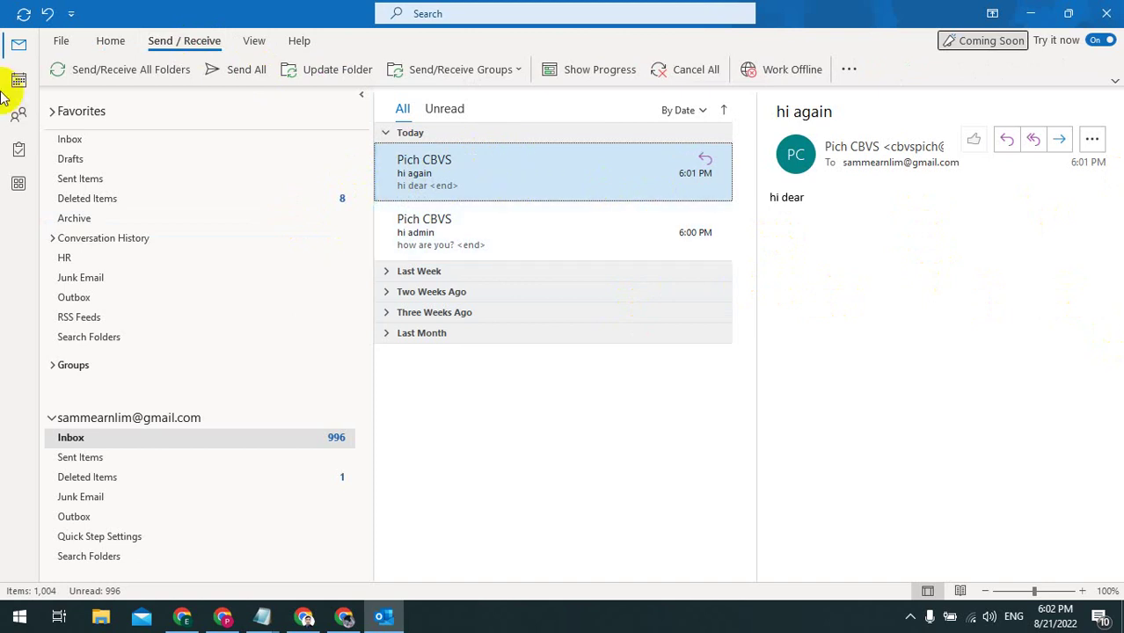
left_click(113, 69)
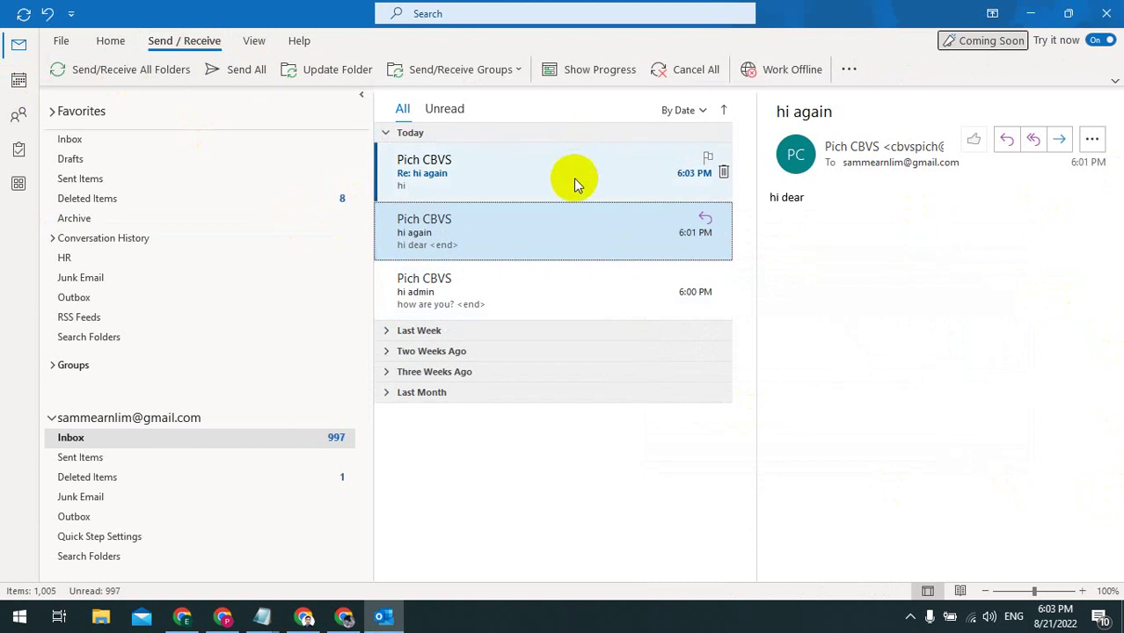
left_click(574, 178)
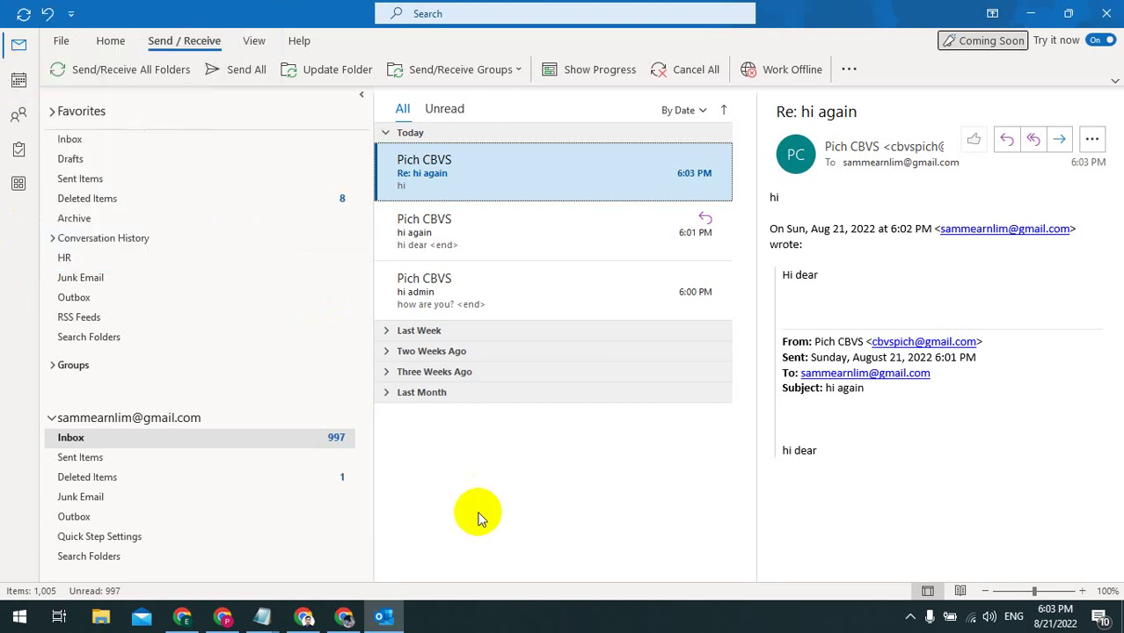
- Glance at the Gmail window, then go to Outlook's Account Information page
left_click(183, 618)
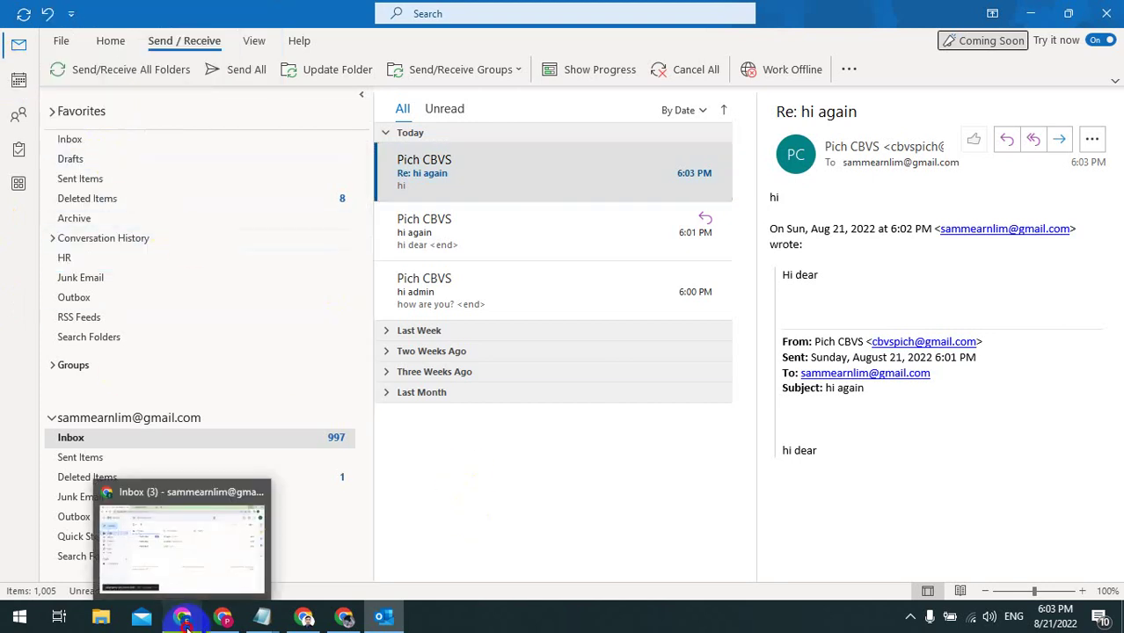
left_click(1034, 15)
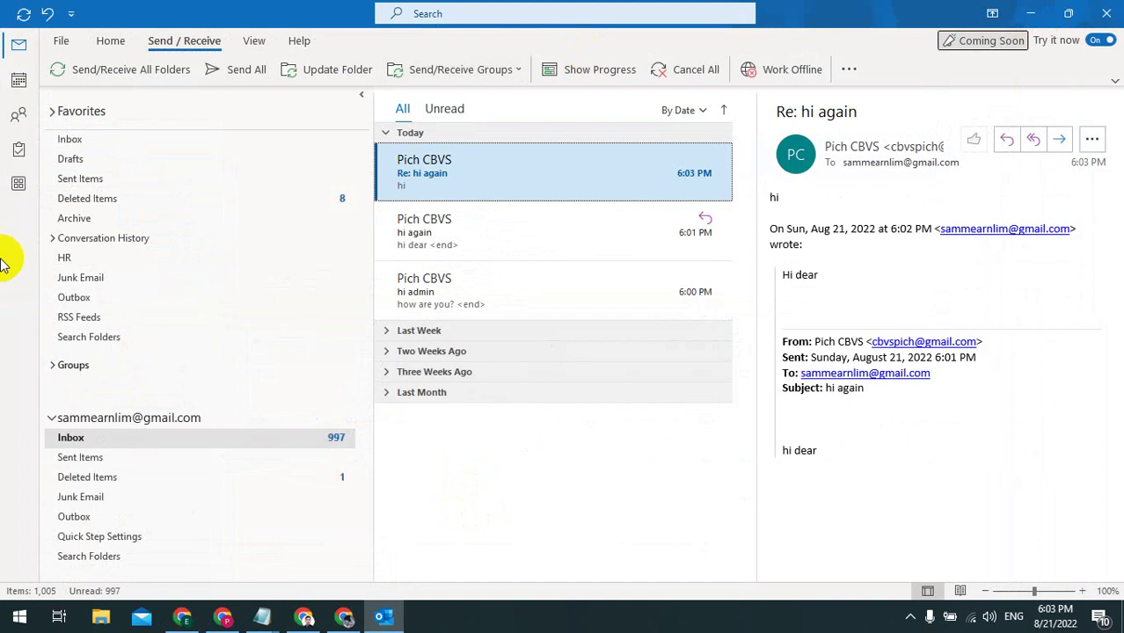
left_click(64, 39)
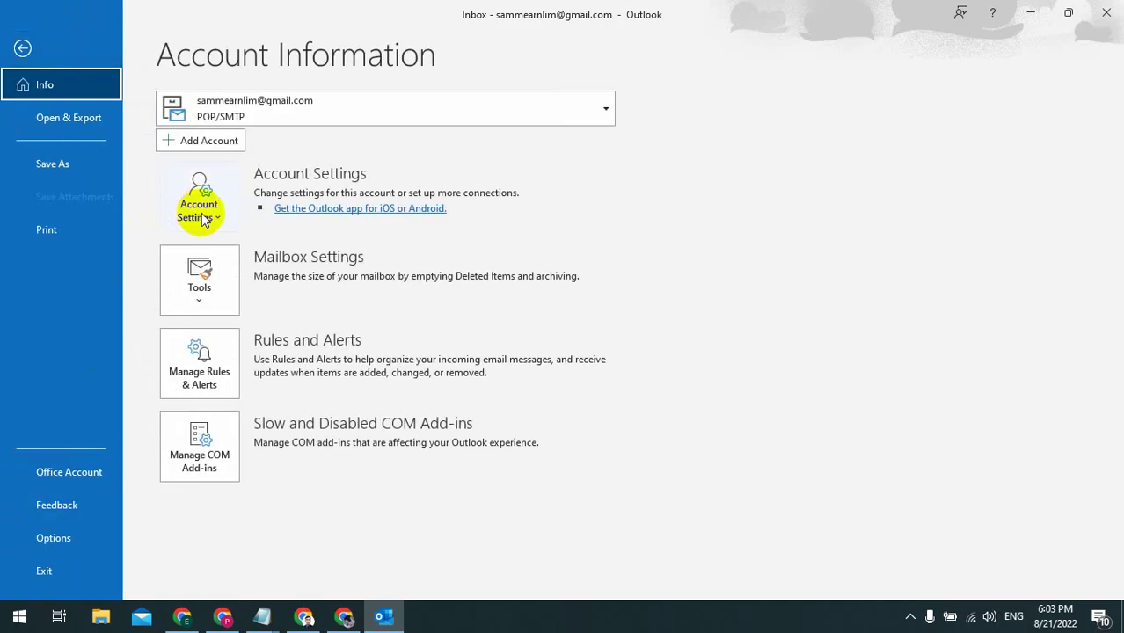
- Review the POP leave-a-copy option (remove after 14 days) without changes and return to mail
left_click(202, 220)
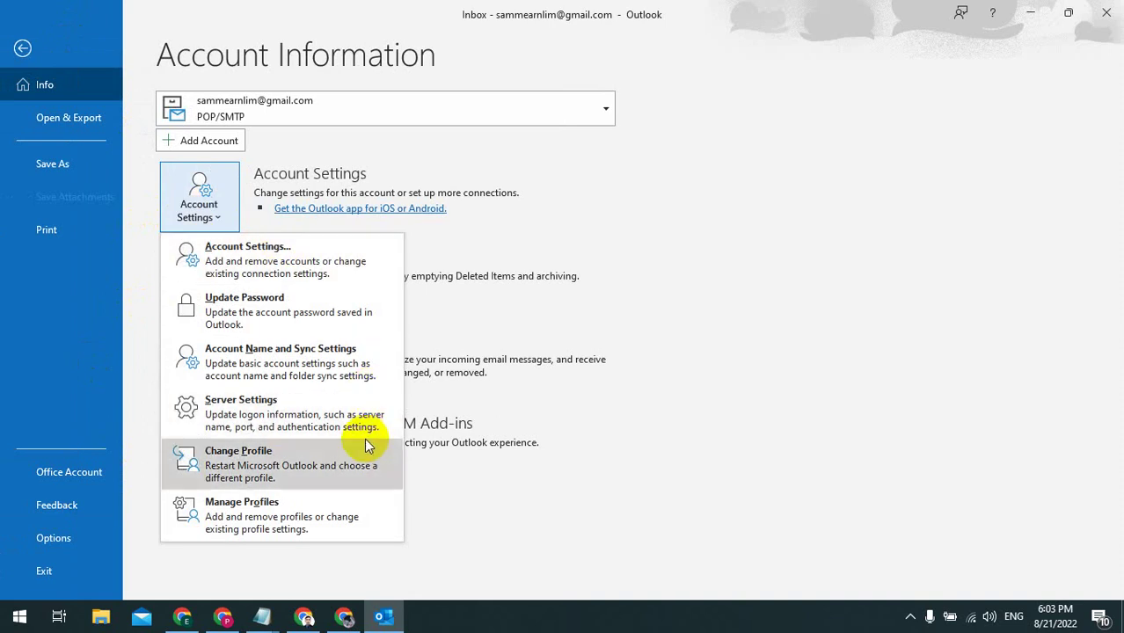
left_click(255, 369)
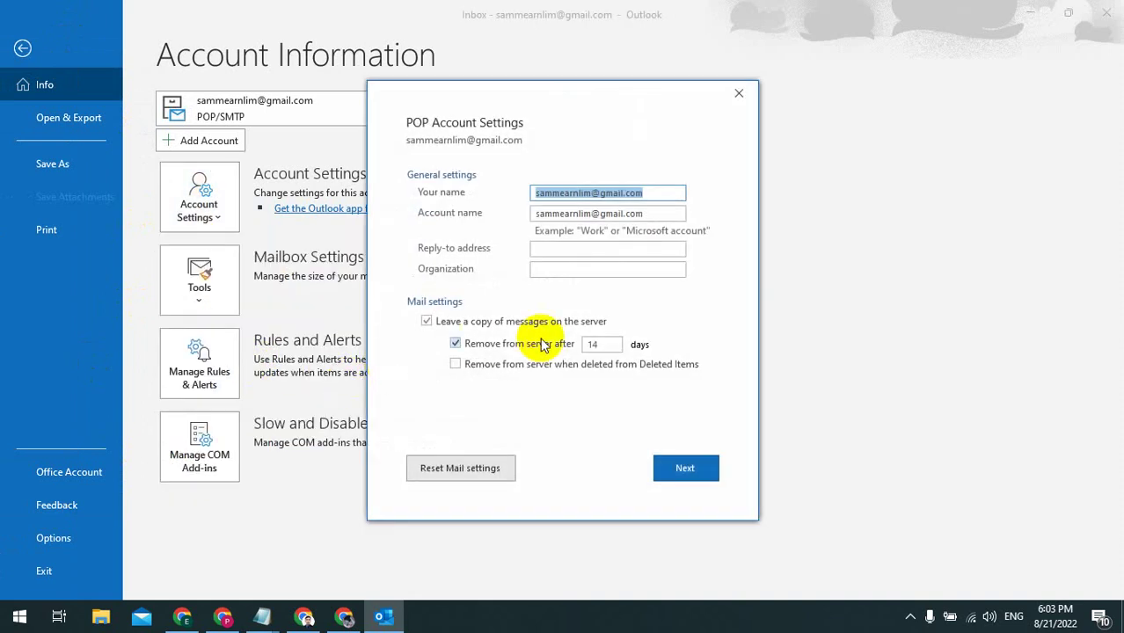
double_click(603, 343)
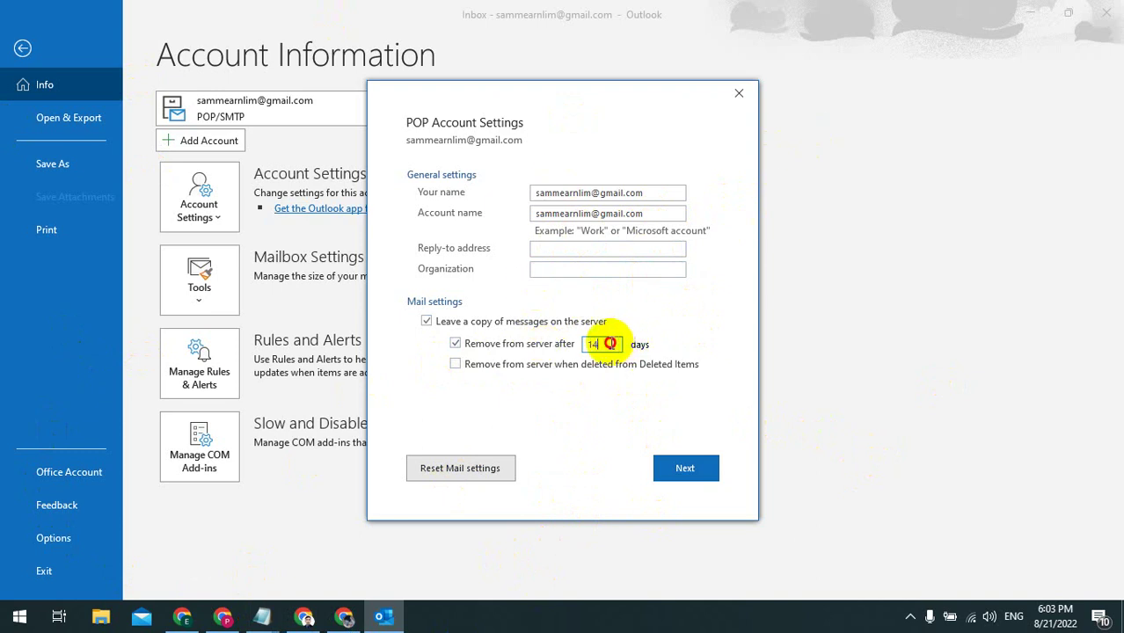
double_click(609, 343)
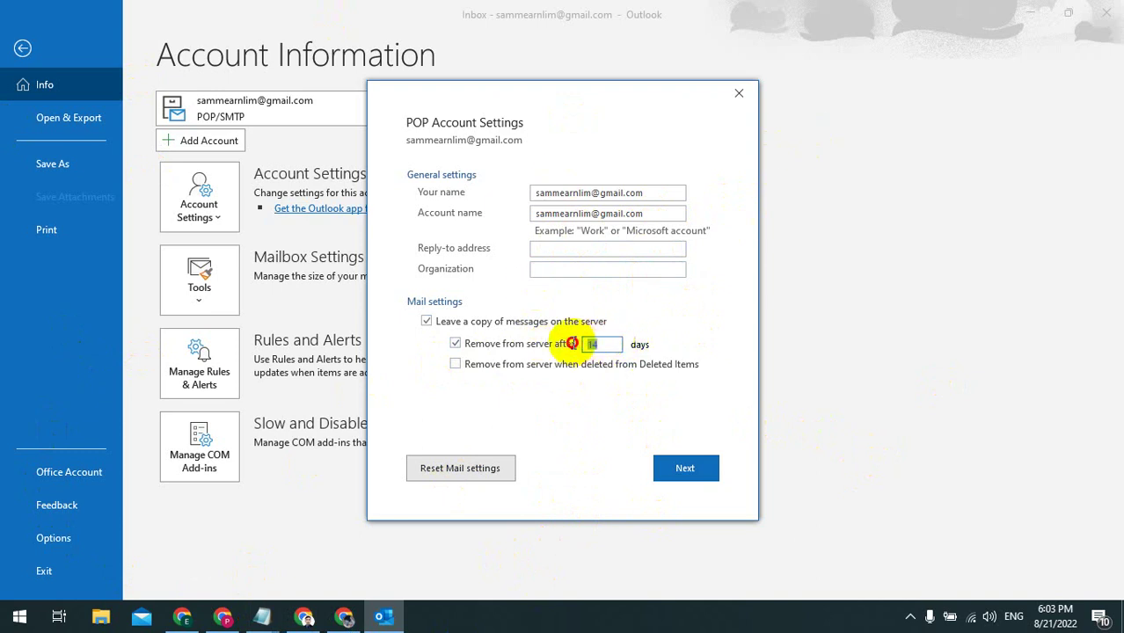
left_click(739, 93)
left_click(23, 49)
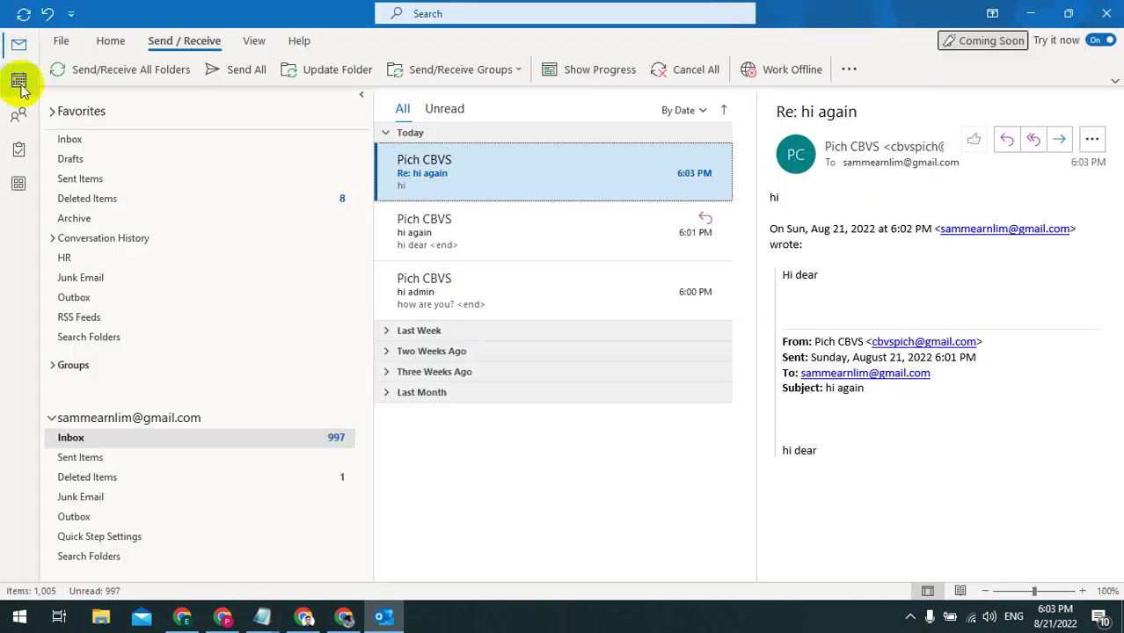
left_click(261, 618)
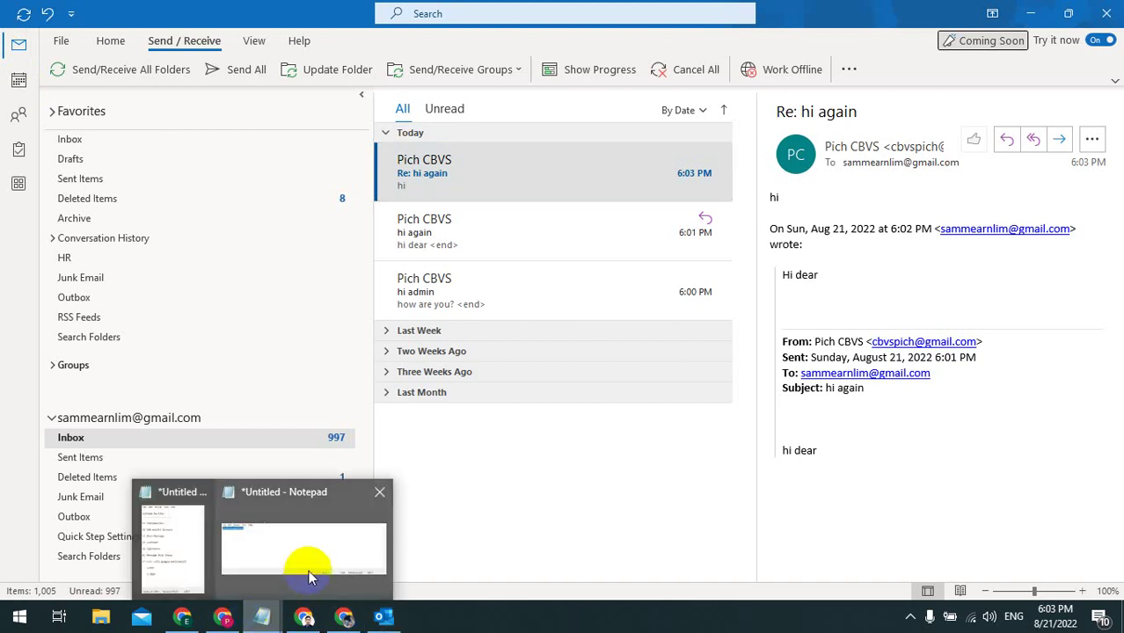
left_click(171, 548)
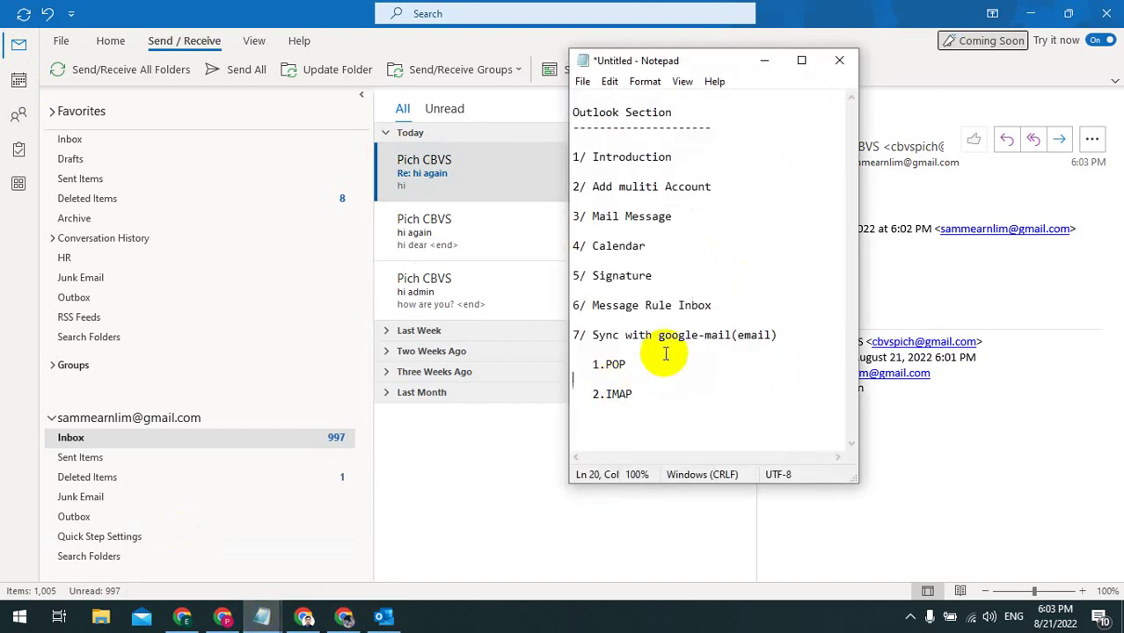
left_click_drag(627, 365, 595, 364)
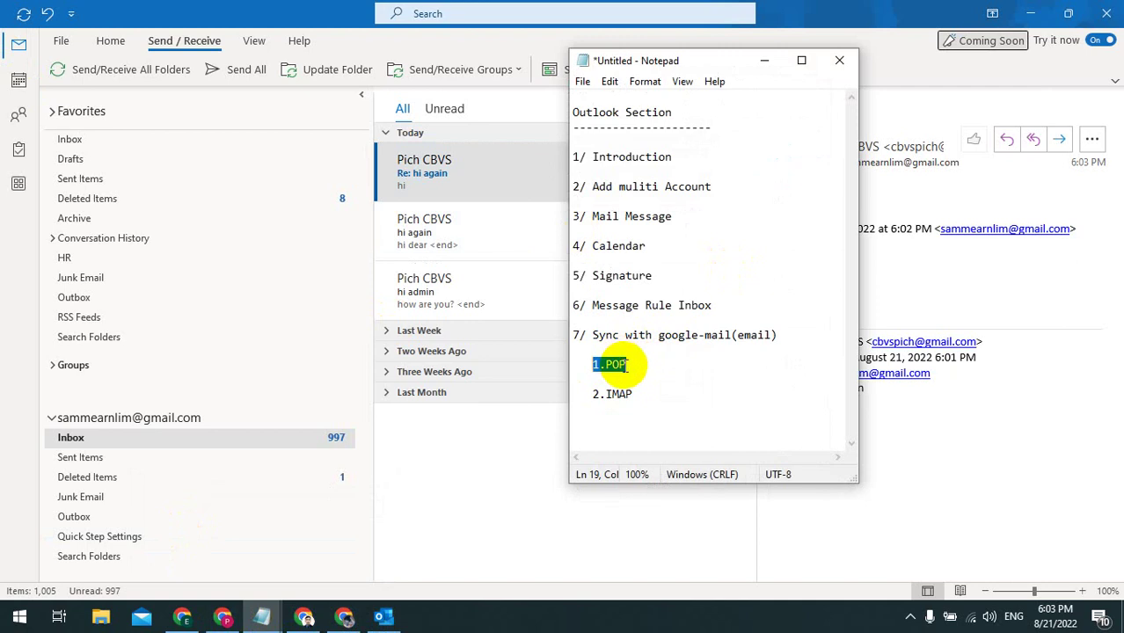
left_click(765, 60)
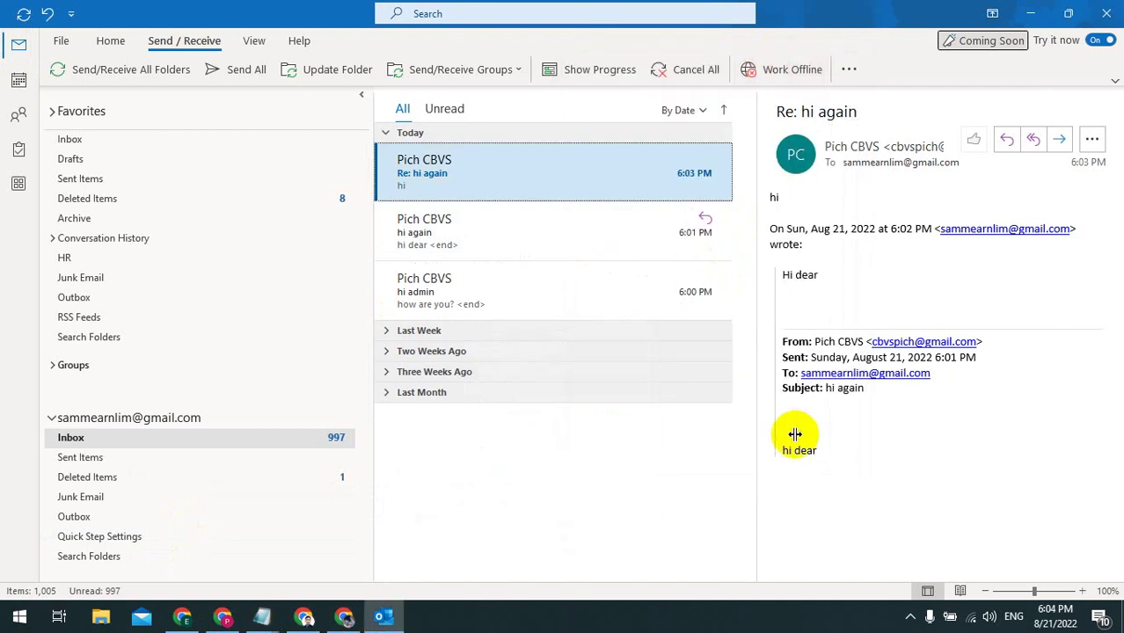